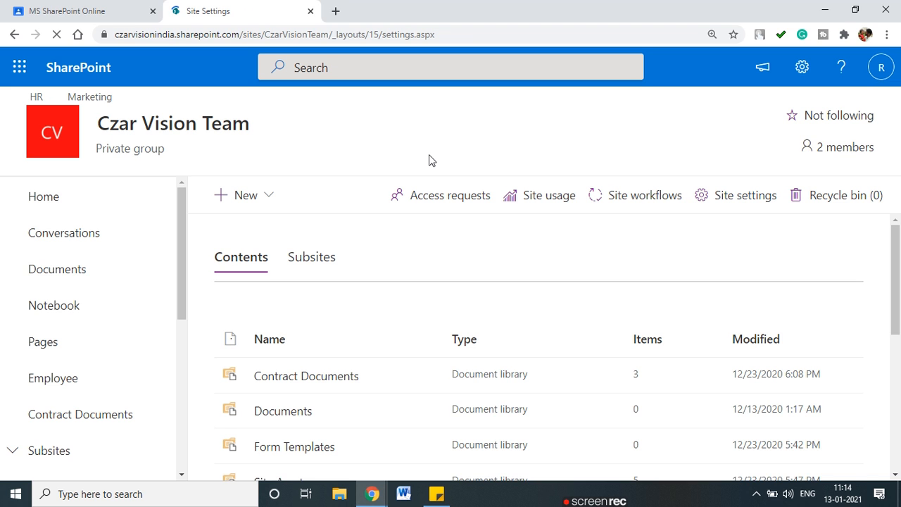
Open the team site's Site Columns gallery and look through its built-in column groups
{"action": "scroll", "coordinate": [278, 292], "scroll_direction": "down", "scroll_amount": 1}
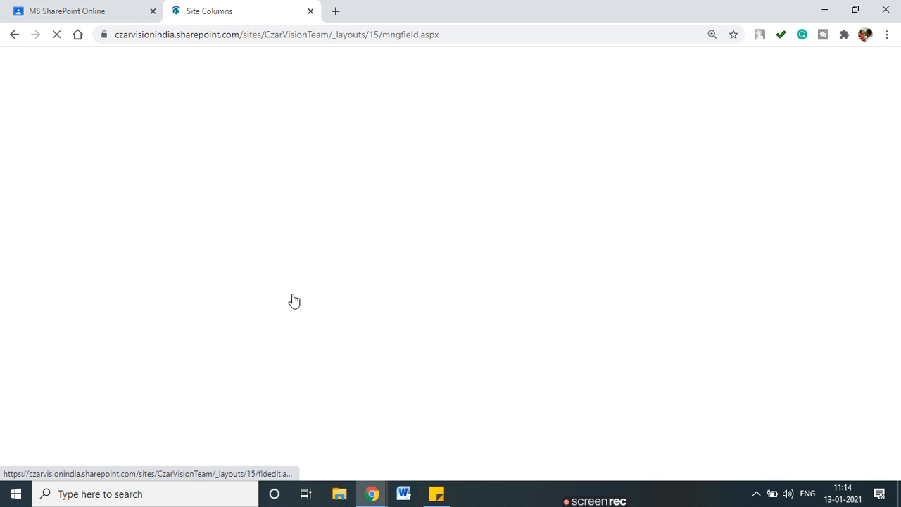
{"action": "scroll", "coordinate": [229, 312], "scroll_direction": "down", "scroll_amount": 3}
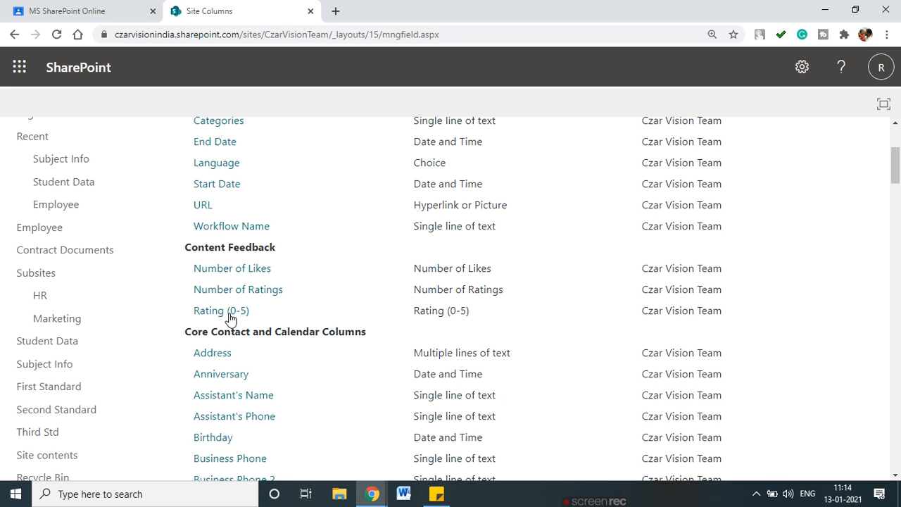
{"action": "scroll", "coordinate": [230, 315], "scroll_direction": "down", "scroll_amount": 2}
{"action": "scroll", "coordinate": [229, 312], "scroll_direction": "down", "scroll_amount": 5}
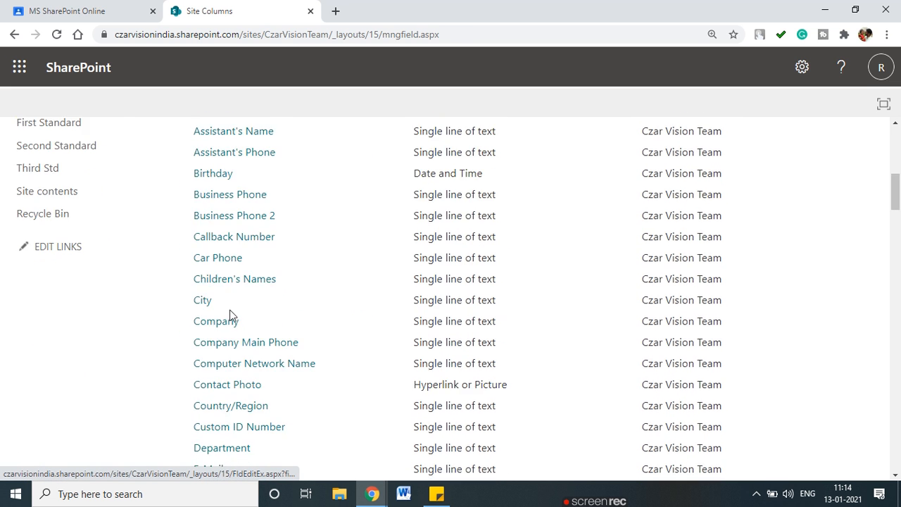
{"action": "scroll", "coordinate": [237, 314], "scroll_direction": "up", "scroll_amount": 4}
{"action": "scroll", "coordinate": [237, 315], "scroll_direction": "up", "scroll_amount": 5}
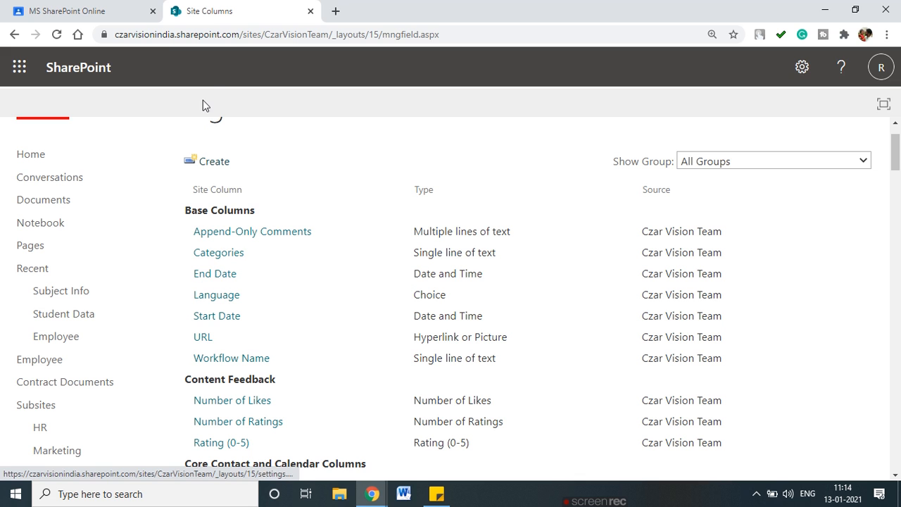
Duplicate the Site Columns browser tab and open the team site's Site contents in the copy
{"action": "right_click", "coordinate": [274, 16]}
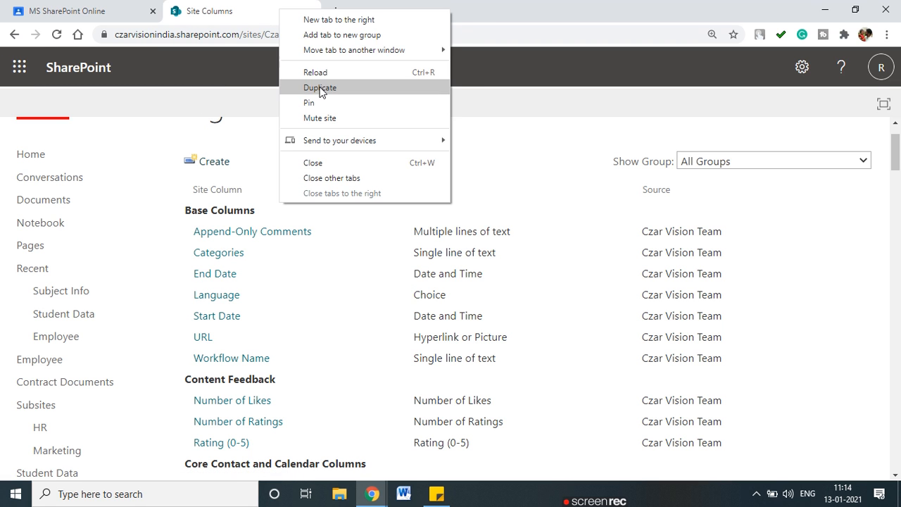
{"action": "left_click", "coordinate": [313, 88]}
{"action": "left_click", "coordinate": [268, 6]}
{"action": "left_click", "coordinate": [352, 7]}
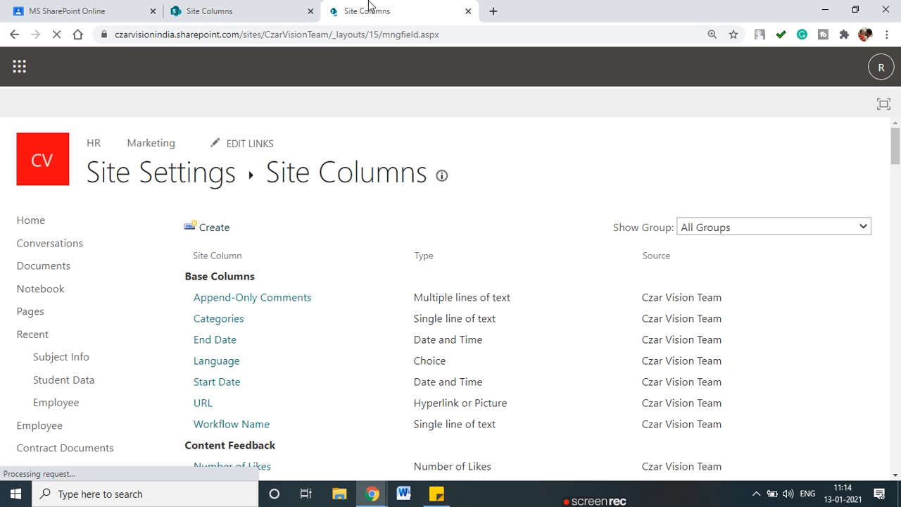
{"action": "scroll", "coordinate": [100, 282], "scroll_direction": "down", "scroll_amount": 3}
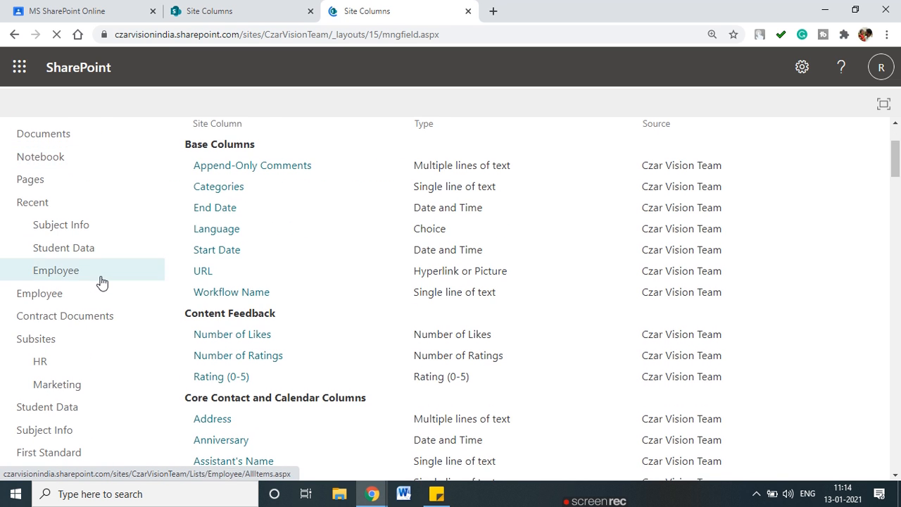
{"action": "scroll", "coordinate": [100, 282], "scroll_direction": "down", "scroll_amount": 3}
{"action": "left_click", "coordinate": [42, 258]}
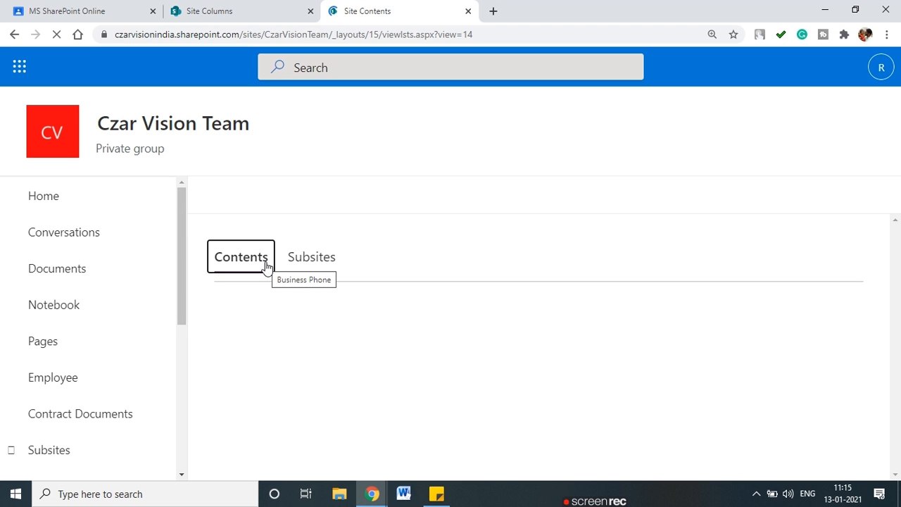
{"action": "scroll", "coordinate": [335, 318], "scroll_direction": "down", "scroll_amount": 5}
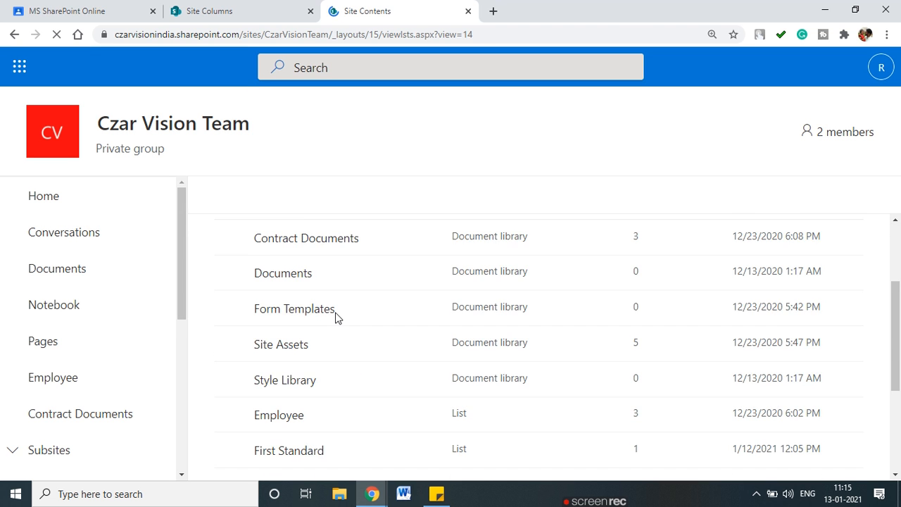
{"action": "scroll", "coordinate": [335, 319], "scroll_direction": "up", "scroll_amount": 3}
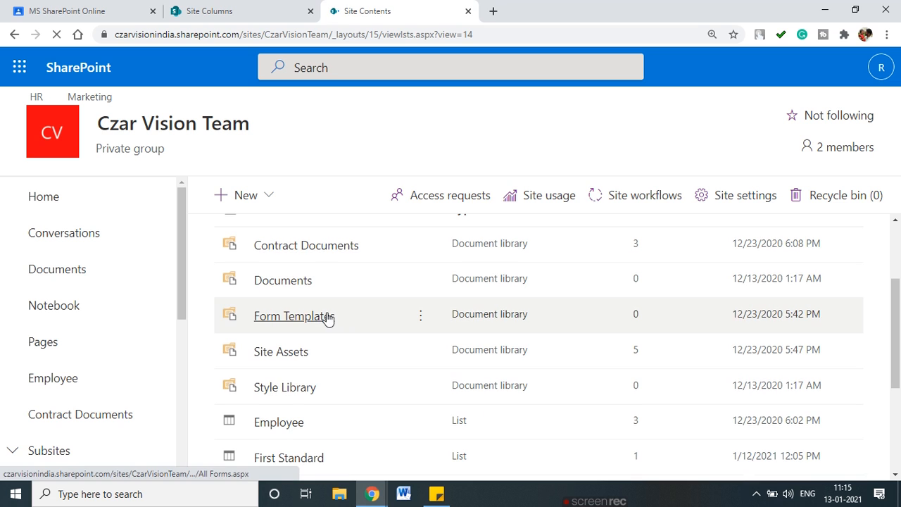
Review the starting options and templates for creating a new list, and close the dialog without creating one
{"action": "left_click", "coordinate": [271, 203]}
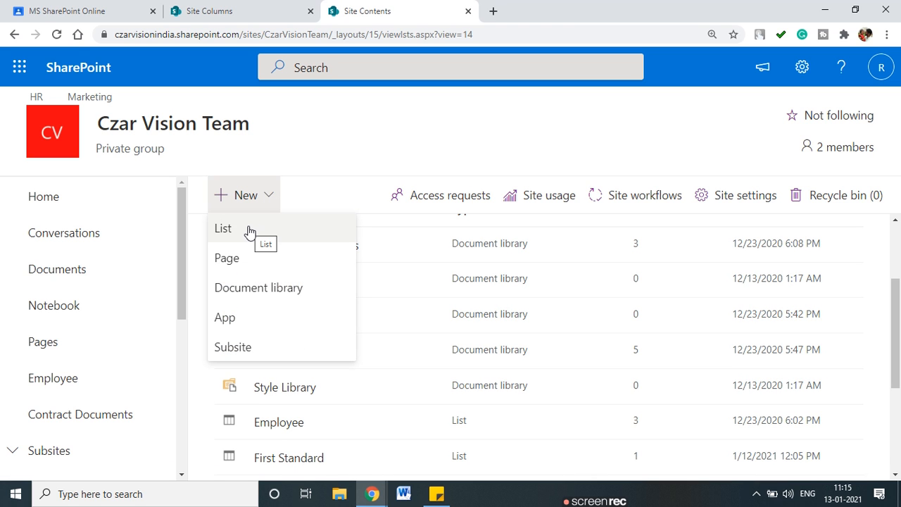
{"action": "left_click", "coordinate": [249, 231]}
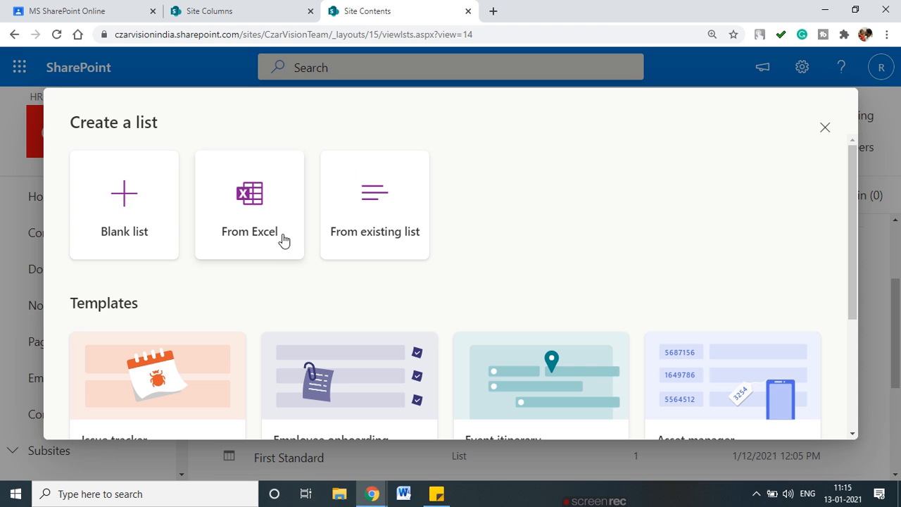
{"action": "scroll", "coordinate": [310, 296], "scroll_direction": "down", "scroll_amount": 3}
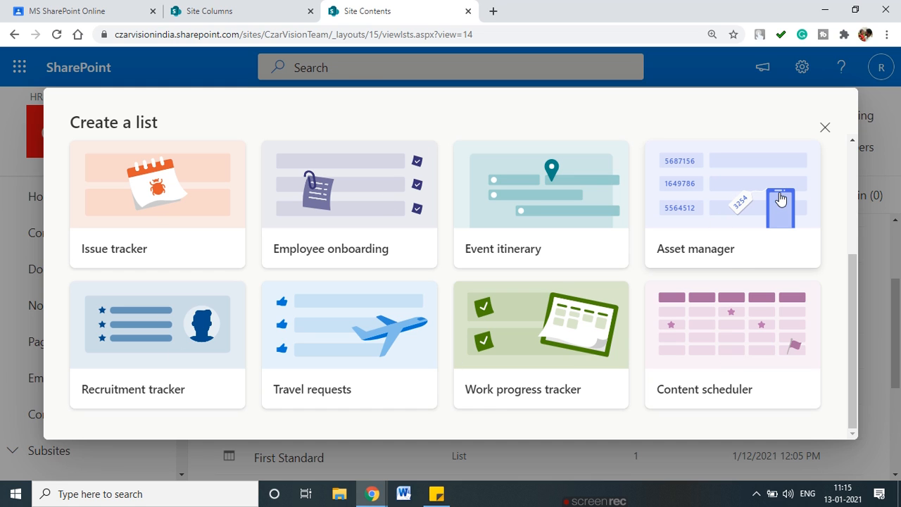
{"action": "scroll", "coordinate": [503, 229], "scroll_direction": "up", "scroll_amount": 3}
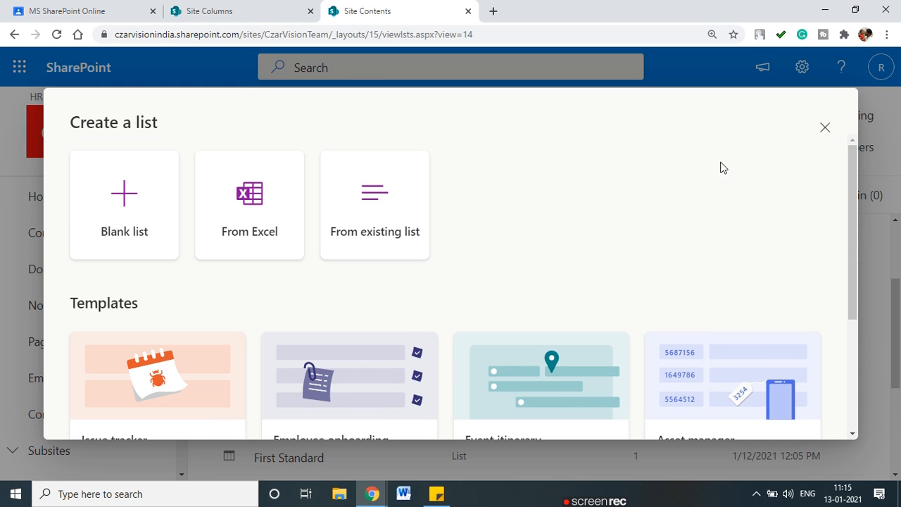
{"action": "left_click", "coordinate": [825, 130]}
Add a Calendar app named "Czar Calendar" to the site
{"action": "left_click", "coordinate": [268, 199]}
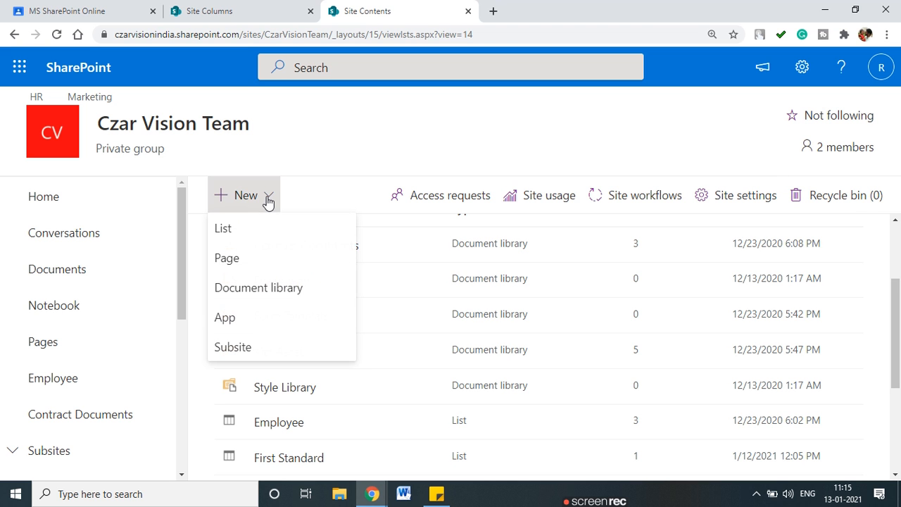
{"action": "left_click", "coordinate": [227, 322]}
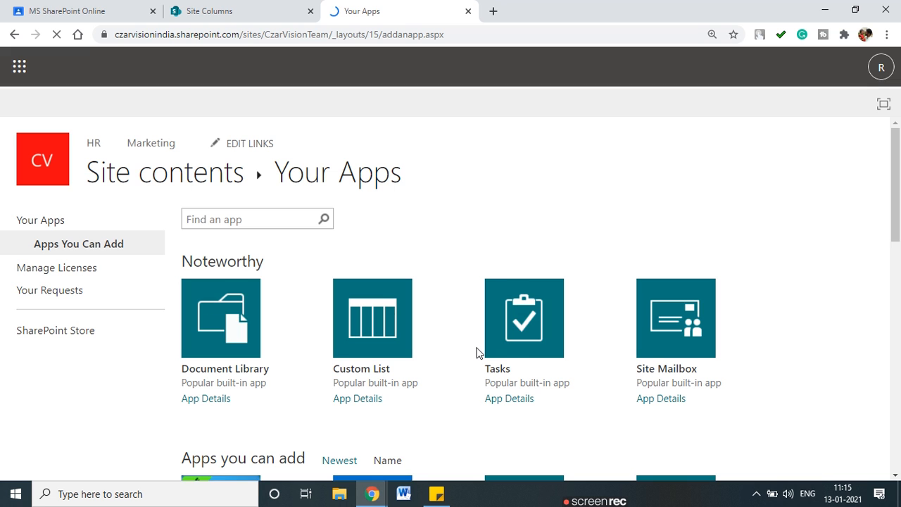
{"action": "scroll", "coordinate": [437, 311], "scroll_direction": "down", "scroll_amount": 3}
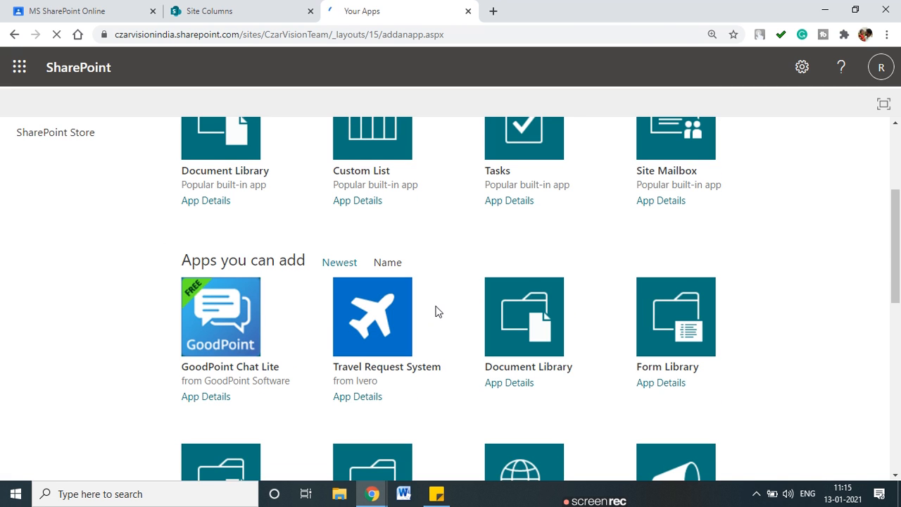
{"action": "scroll", "coordinate": [437, 312], "scroll_direction": "down", "scroll_amount": 2}
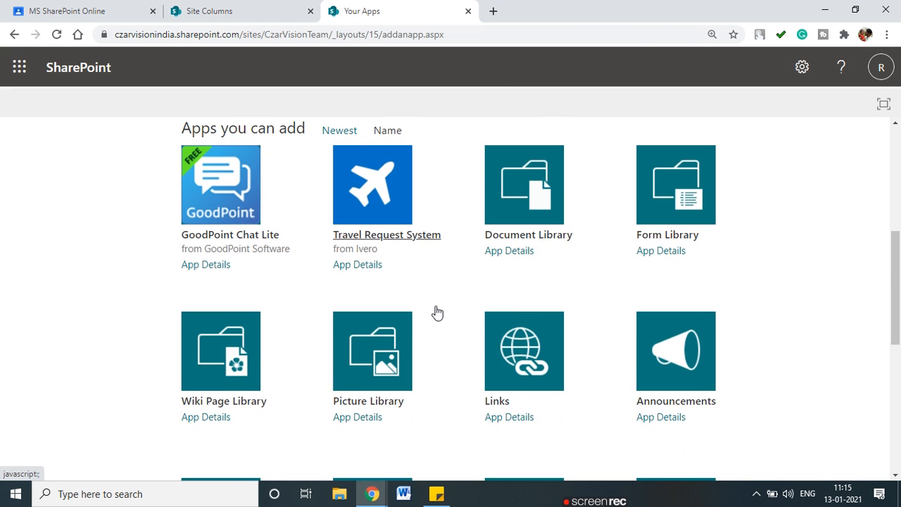
{"action": "scroll", "coordinate": [436, 311], "scroll_direction": "down", "scroll_amount": 3}
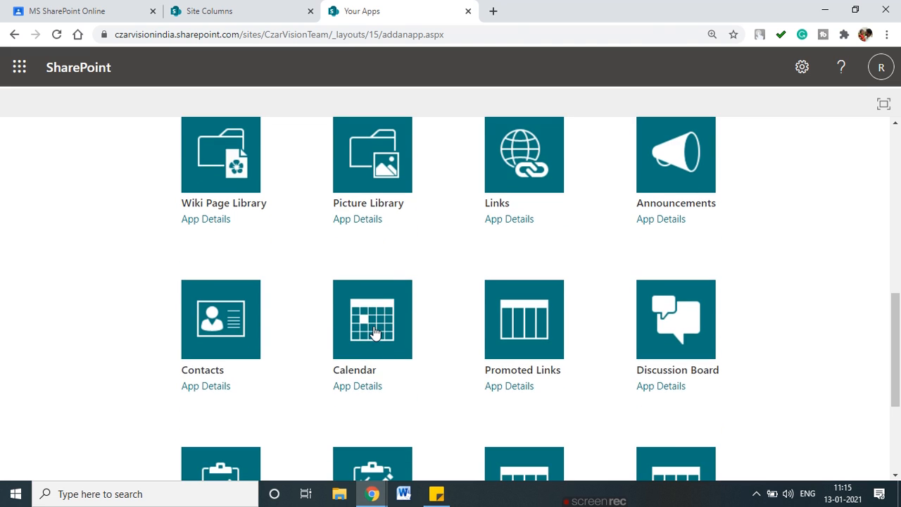
{"action": "left_click", "coordinate": [374, 332]}
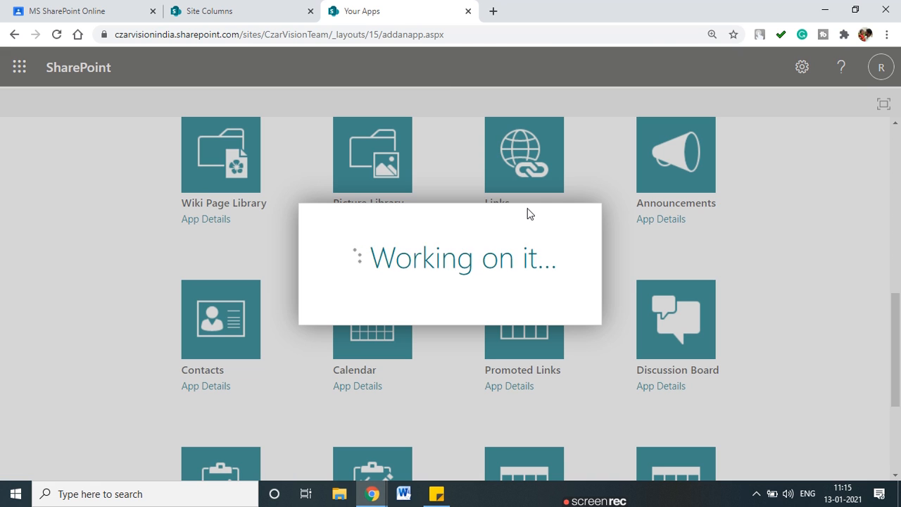
{"action": "type", "text": "Cza"}
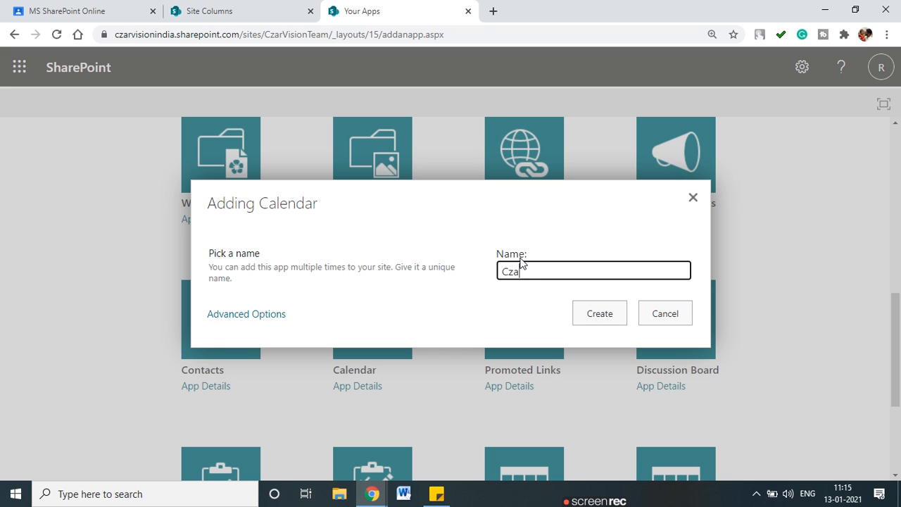
{"action": "type", "text": "r Calendar"}
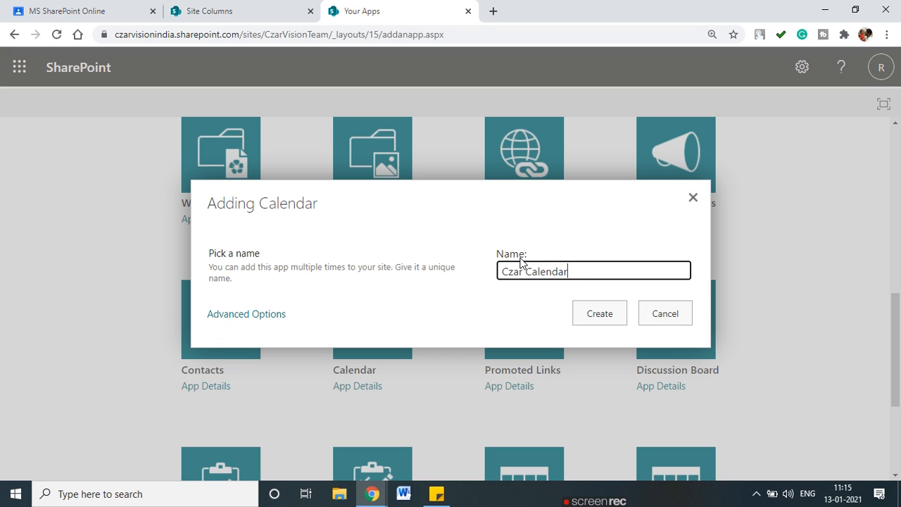
{"action": "left_click", "coordinate": [598, 313]}
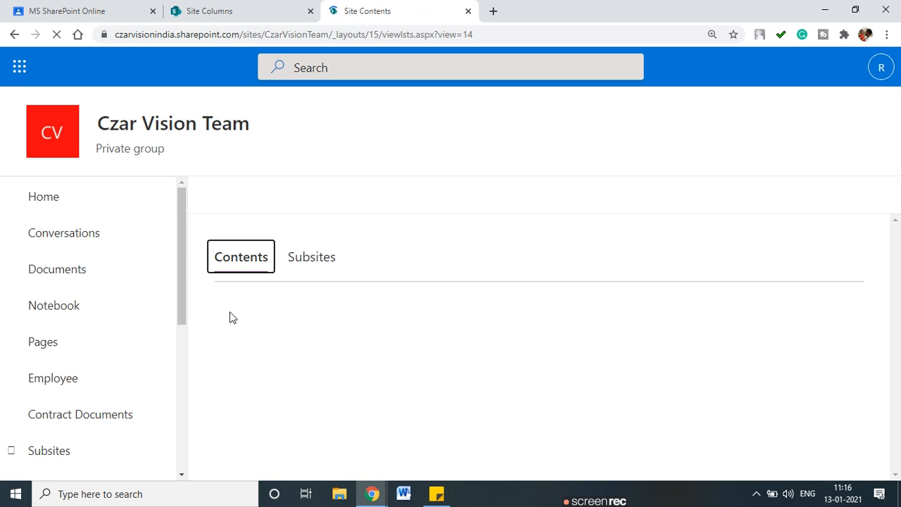
Open the list settings of Czar Calendar and examine its columns and their types
{"action": "scroll", "coordinate": [237, 374], "scroll_direction": "down", "scroll_amount": 2}
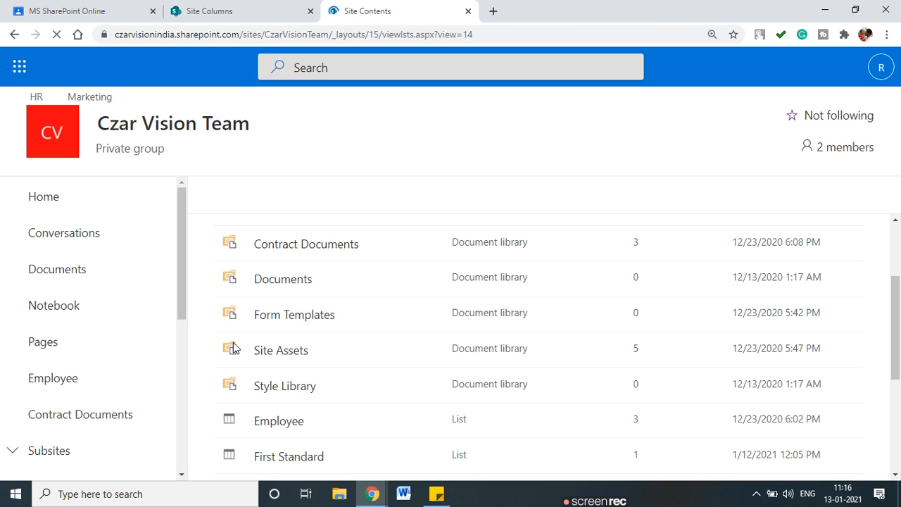
{"action": "scroll", "coordinate": [233, 344], "scroll_direction": "down", "scroll_amount": 3}
{"action": "left_click", "coordinate": [299, 403]}
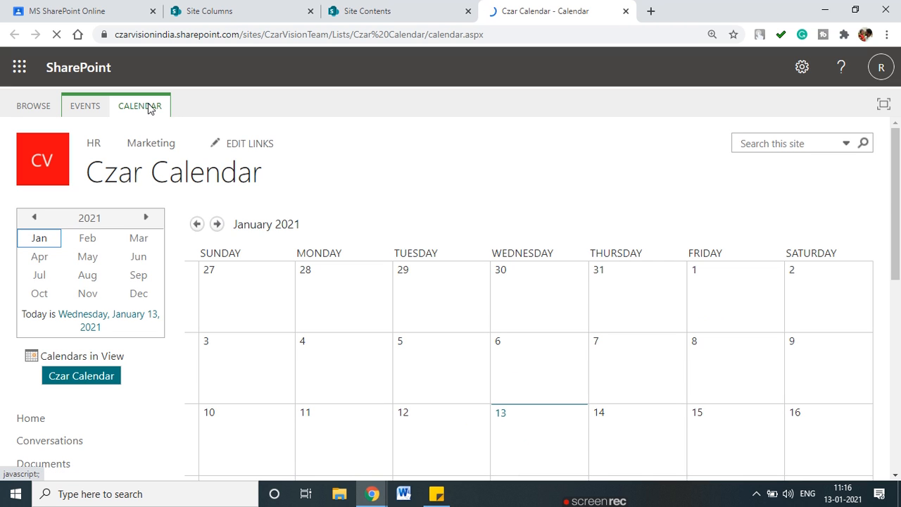
{"action": "left_click", "coordinate": [148, 106]}
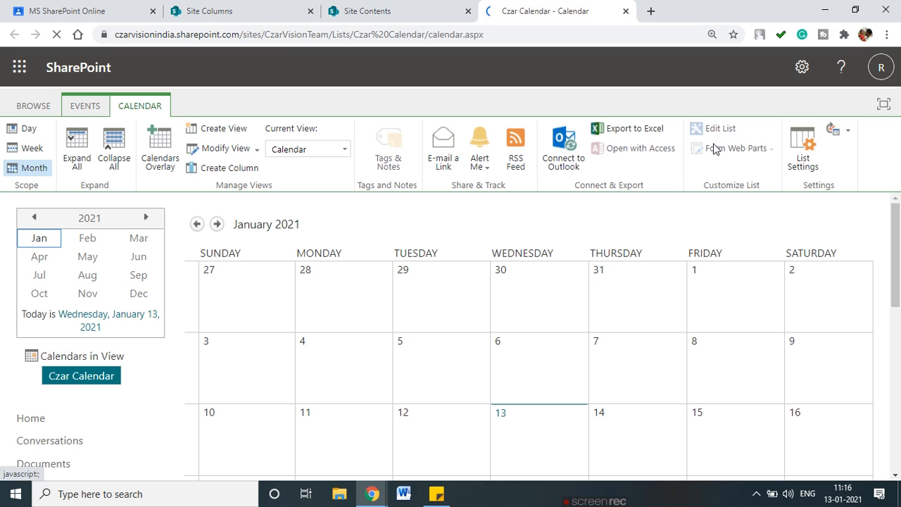
{"action": "left_click", "coordinate": [803, 144]}
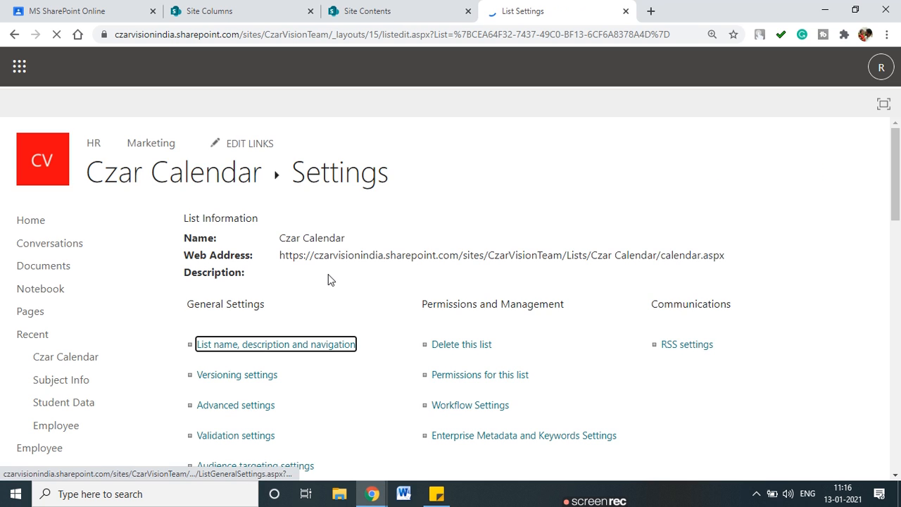
{"action": "scroll", "coordinate": [329, 279], "scroll_direction": "down", "scroll_amount": 10}
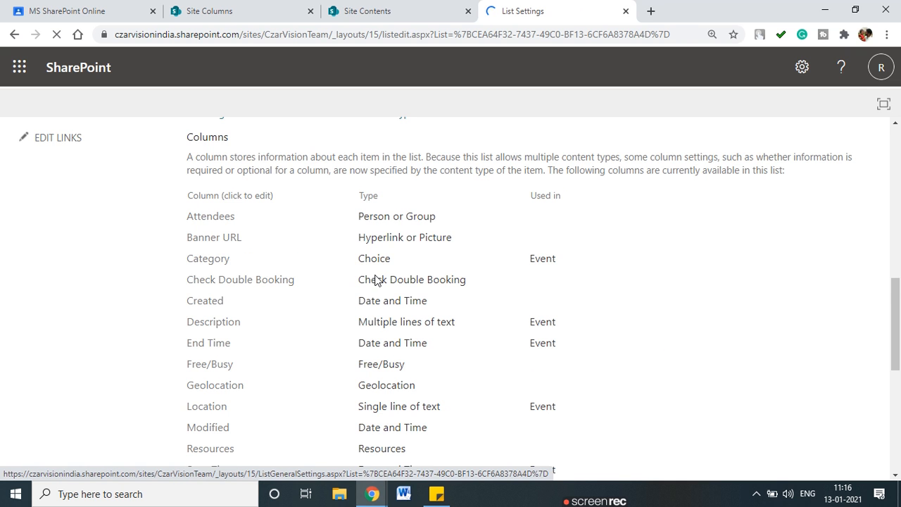
{"action": "scroll", "coordinate": [212, 302], "scroll_direction": "down", "scroll_amount": 2}
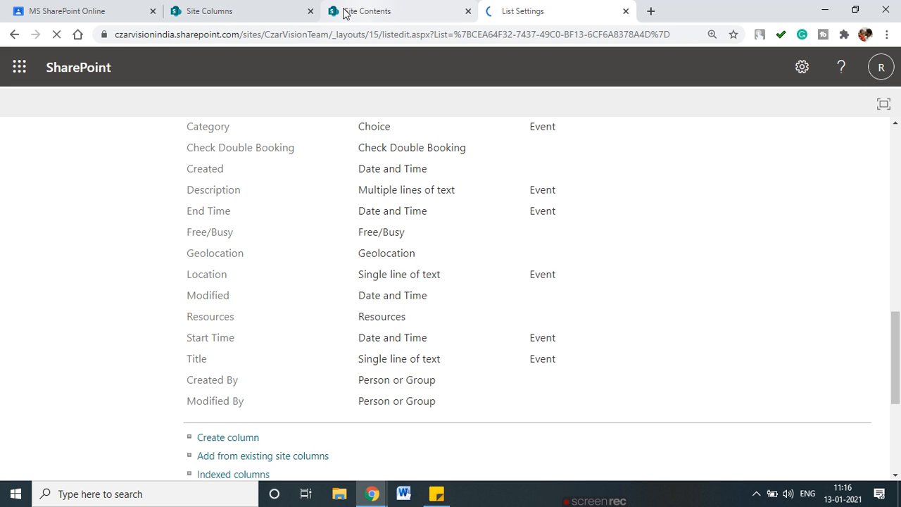
Return to the Site Columns gallery and look for the columns used by the calendar list
{"action": "left_click", "coordinate": [268, 14]}
{"action": "scroll", "coordinate": [330, 270], "scroll_direction": "down", "scroll_amount": 1}
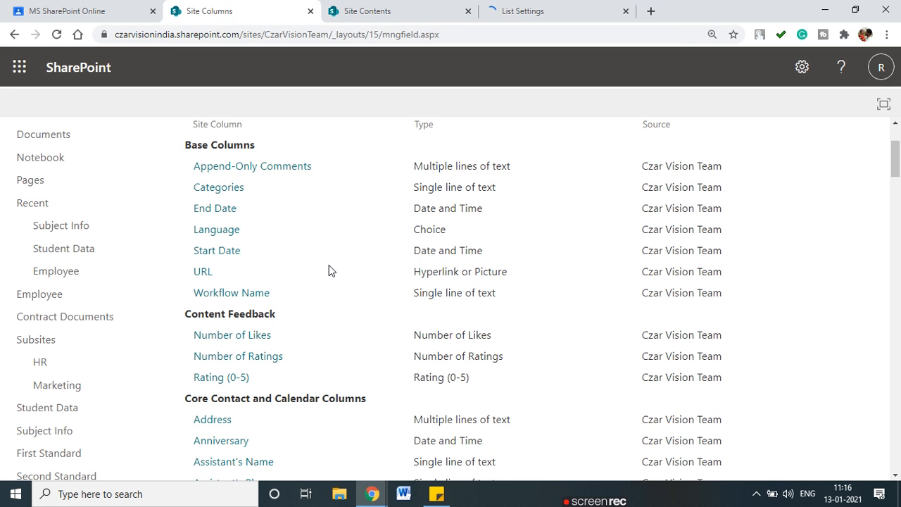
{"action": "scroll", "coordinate": [243, 266], "scroll_direction": "down", "scroll_amount": 1}
{"action": "scroll", "coordinate": [250, 264], "scroll_direction": "down", "scroll_amount": 10}
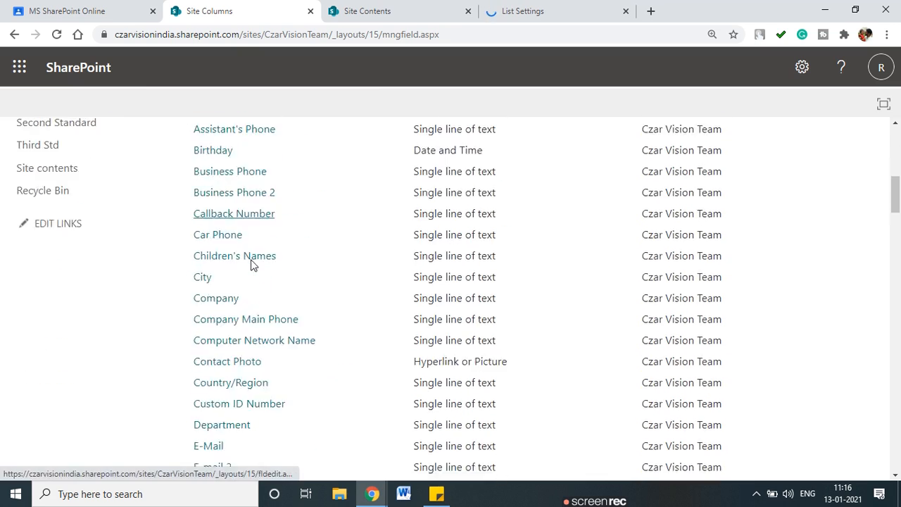
{"action": "scroll", "coordinate": [252, 264], "scroll_direction": "down", "scroll_amount": 7}
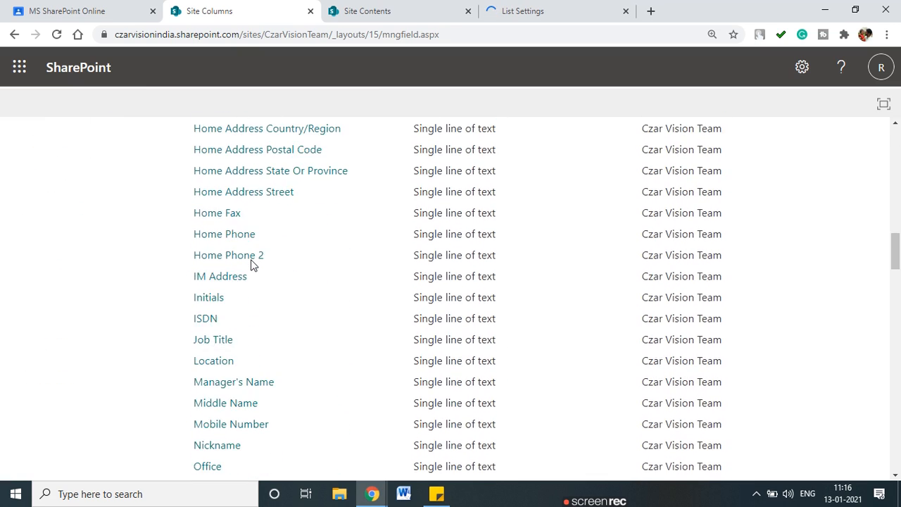
{"action": "scroll", "coordinate": [251, 264], "scroll_direction": "down", "scroll_amount": 11}
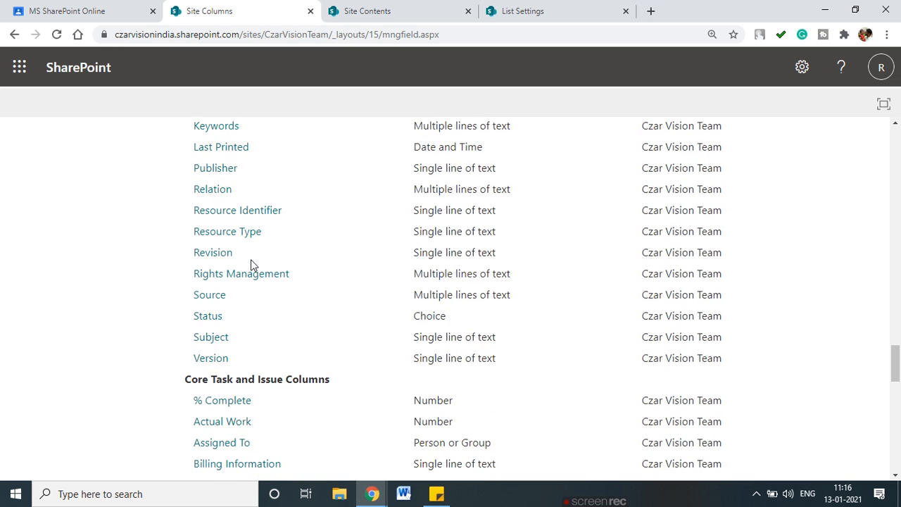
{"action": "scroll", "coordinate": [251, 265], "scroll_direction": "down", "scroll_amount": 1}
Search the Site Columns page for "end" to look for the calendar's End Time column
{"action": "key", "text": "ctrl+f"}
{"action": "type", "text": "emn"}
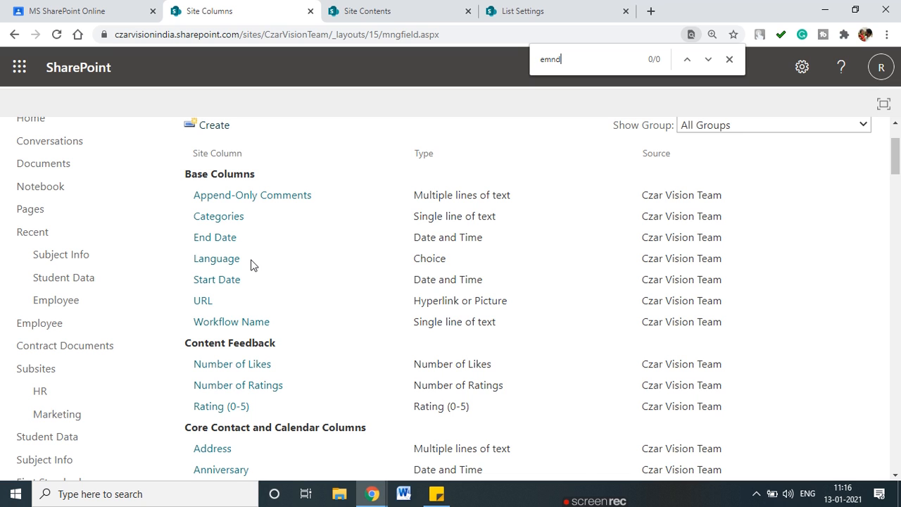
{"action": "type", "text": "d"}
{"action": "key", "text": "BackSpace"}
{"action": "key", "text": "BackSpace"}
{"action": "key", "text": "BackSpace"}
{"action": "type", "text": "nd t"}
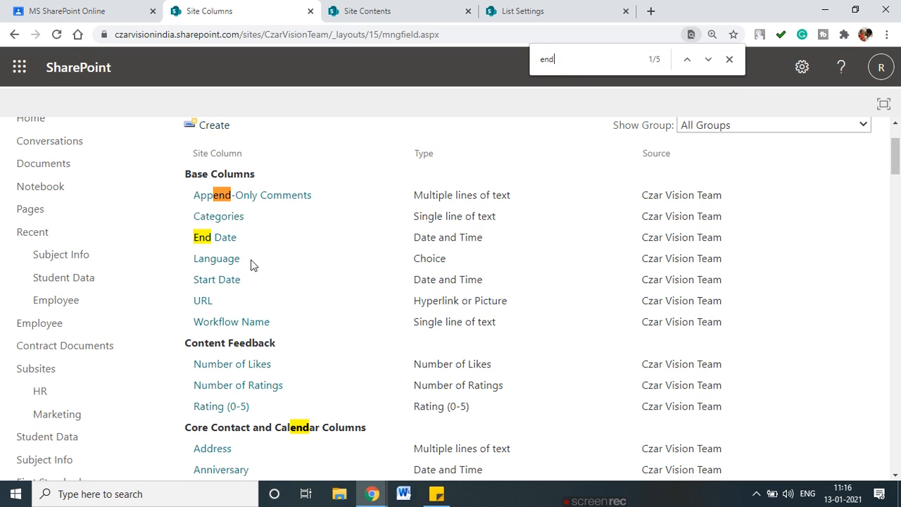
{"action": "key", "text": "BackSpace"}
{"action": "key", "text": "BackSpace"}
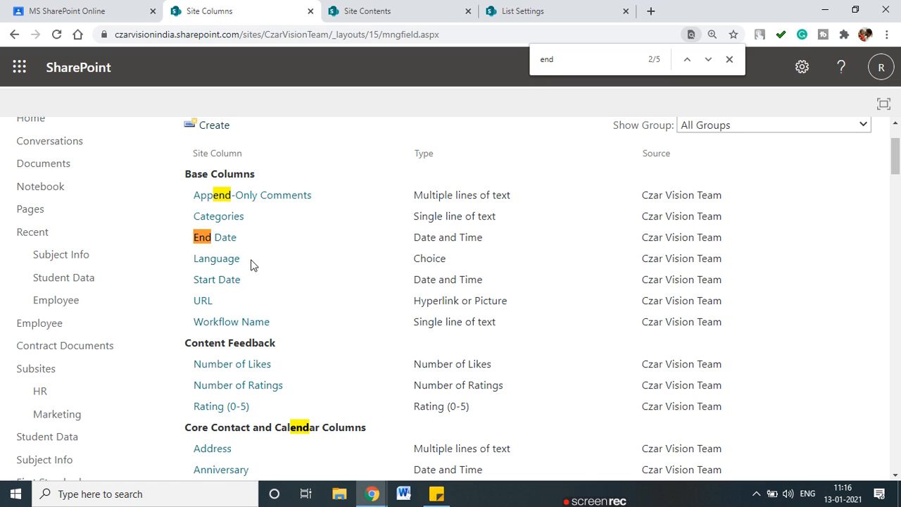
Check the column names in Czar Calendar's list settings and look for the Location column in the Site Columns gallery
{"action": "left_click", "coordinate": [505, 9]}
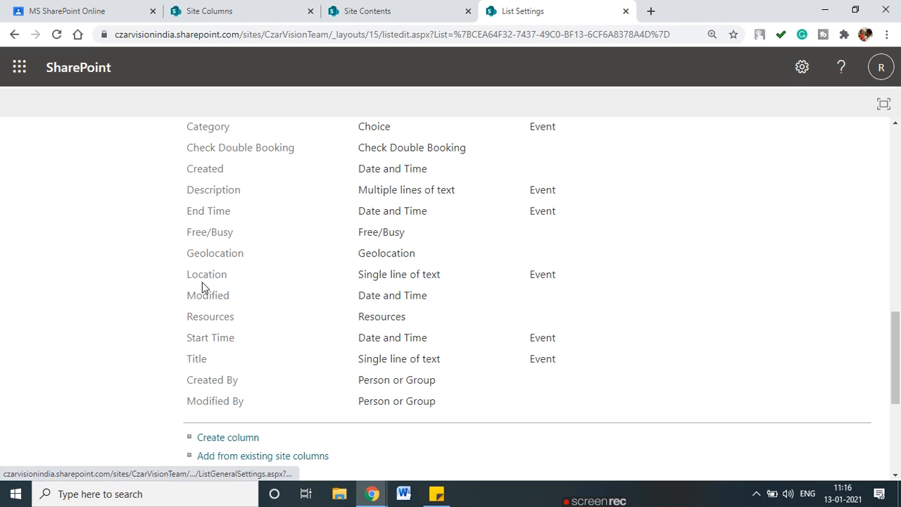
{"action": "key", "text": "ctrl+shift+Tab"}
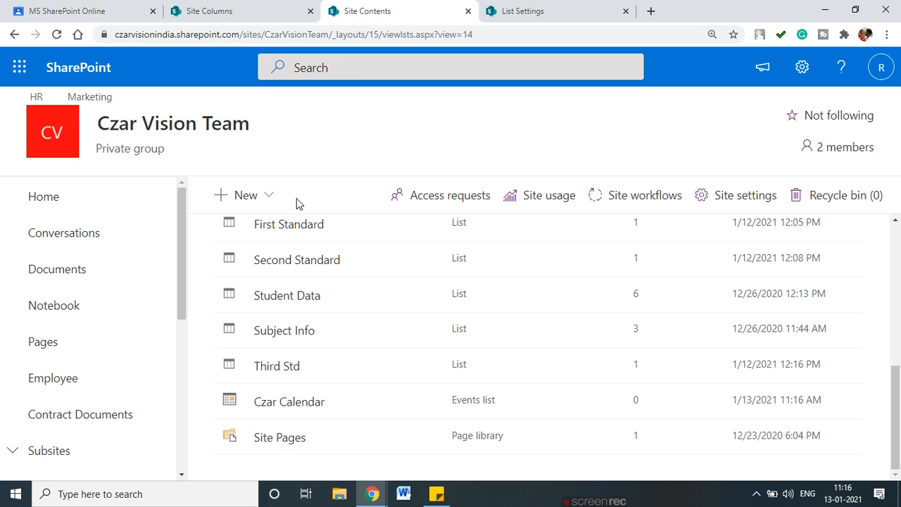
{"action": "key", "text": "ctrl+shift+Tab"}
{"action": "scroll", "coordinate": [324, 271], "scroll_direction": "down", "scroll_amount": 2}
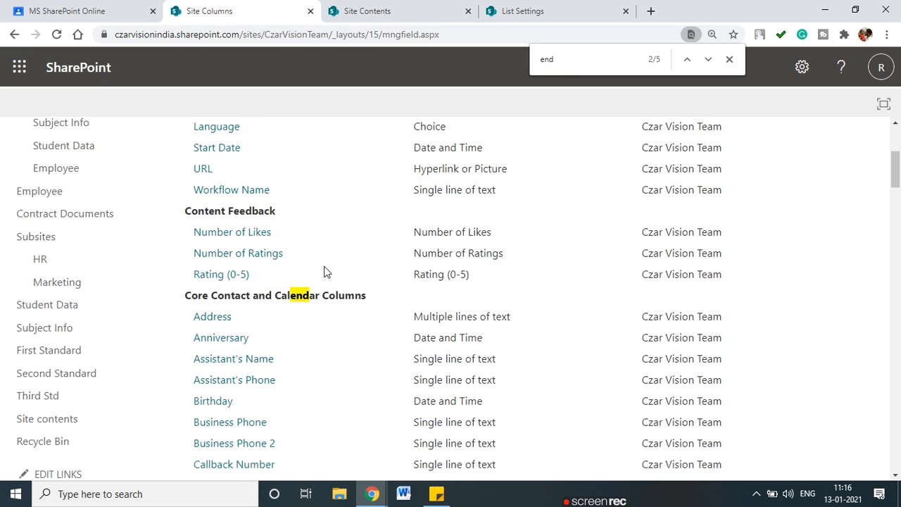
{"action": "key", "text": "BackSpace"}
{"action": "key", "text": "BackSpace"}
{"action": "key", "text": "BackSpace"}
{"action": "type", "text": "Lo"}
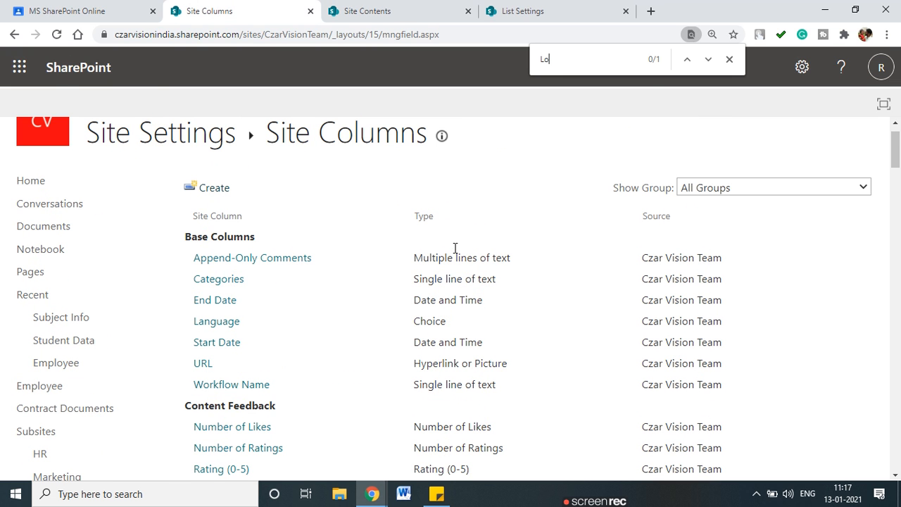
{"action": "type", "text": "cay"}
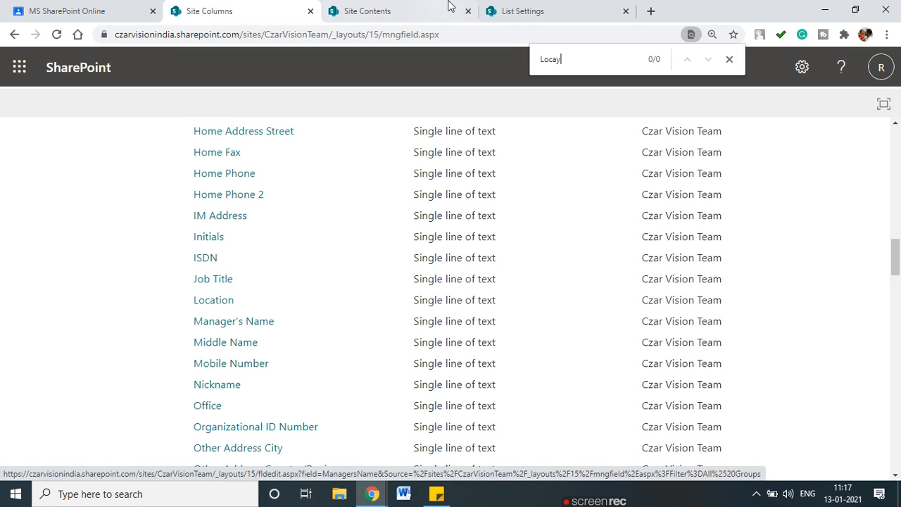
Return to the Czar Calendar list settings and examine the columns available in the list
{"action": "left_click", "coordinate": [521, 11]}
{"action": "scroll", "coordinate": [300, 254], "scroll_direction": "up", "scroll_amount": 5}
{"action": "scroll", "coordinate": [231, 206], "scroll_direction": "up", "scroll_amount": 10}
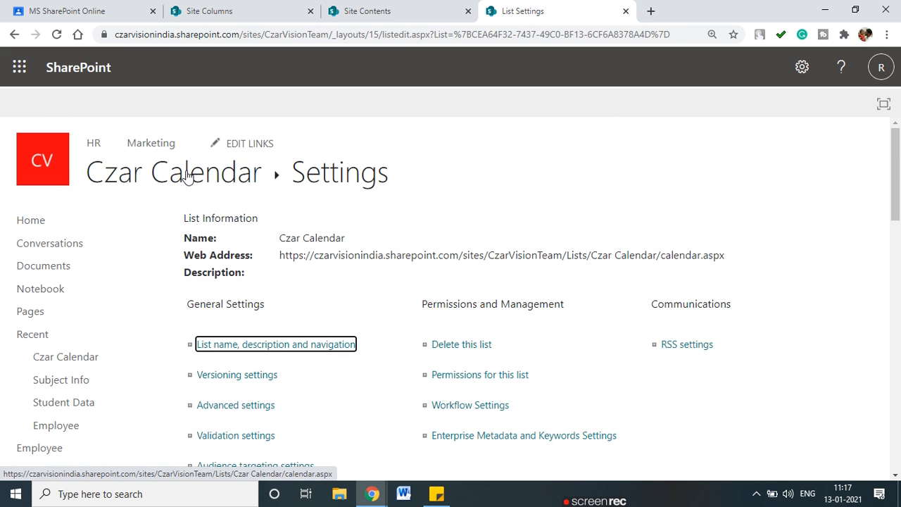
{"action": "scroll", "coordinate": [209, 299], "scroll_direction": "down", "scroll_amount": 7}
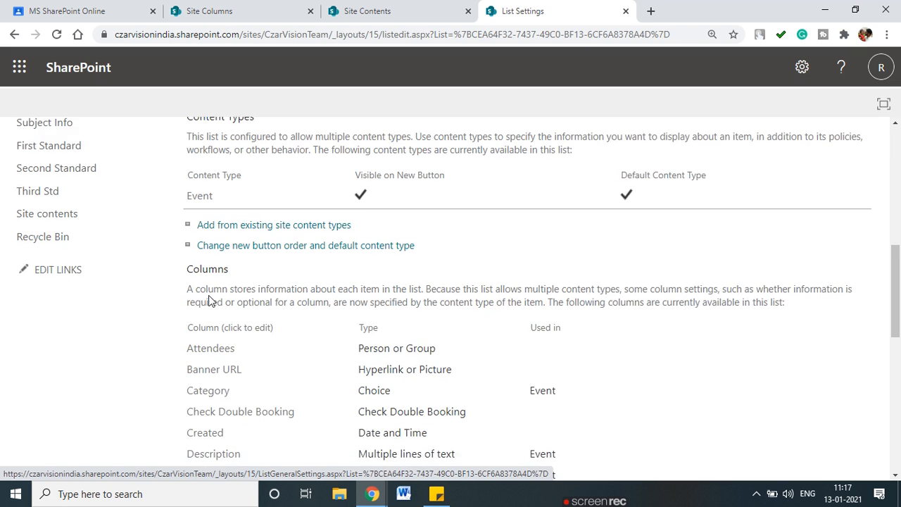
{"action": "scroll", "coordinate": [209, 301], "scroll_direction": "down", "scroll_amount": 2}
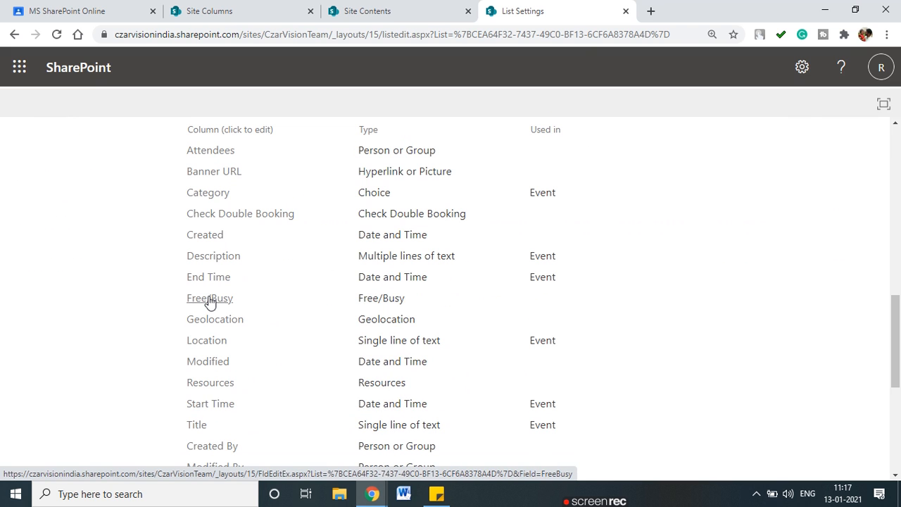
Look through the column groups of the Site Columns gallery and close the page search
{"action": "key", "text": "ctrl+shift+Tab"}
{"action": "left_click", "coordinate": [294, 6]}
{"action": "scroll", "coordinate": [221, 277], "scroll_direction": "down", "scroll_amount": 10}
{"action": "scroll", "coordinate": [177, 371], "scroll_direction": "down", "scroll_amount": 4}
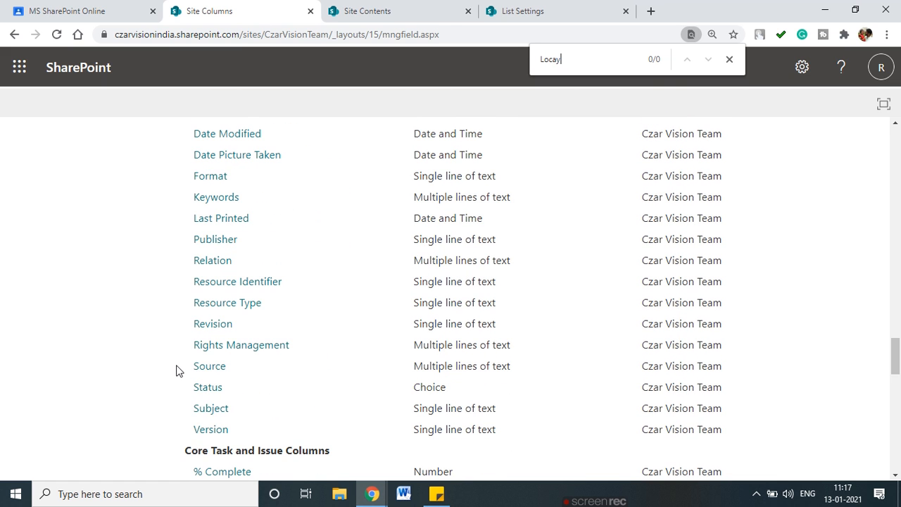
{"action": "scroll", "coordinate": [176, 371], "scroll_direction": "down", "scroll_amount": 8}
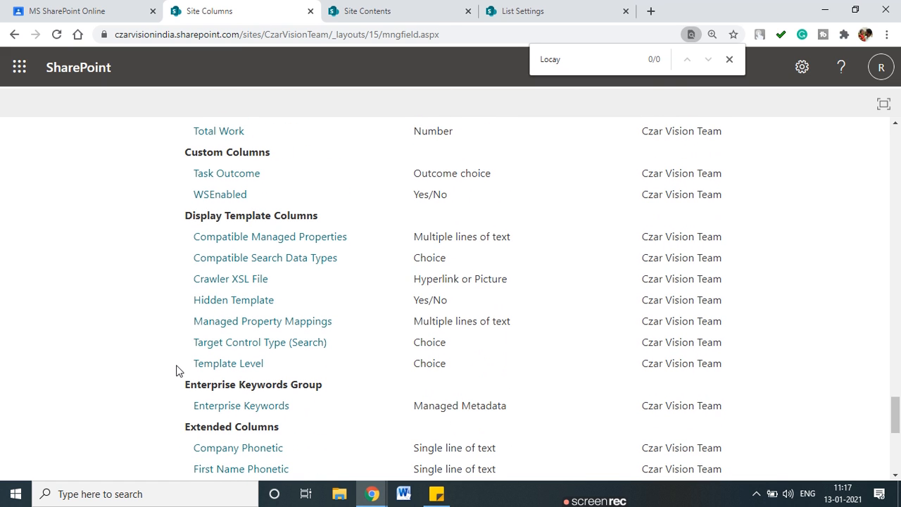
{"action": "scroll", "coordinate": [177, 371], "scroll_direction": "down", "scroll_amount": 5}
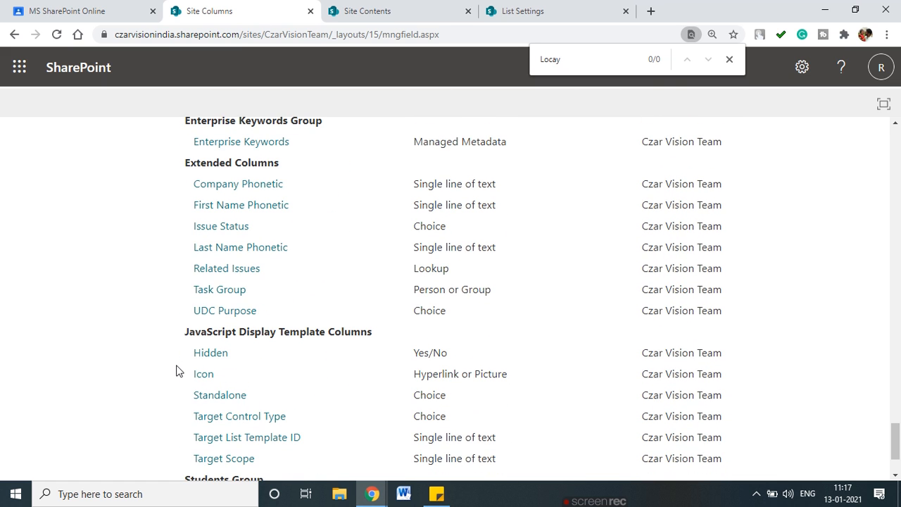
{"action": "scroll", "coordinate": [176, 371], "scroll_direction": "down", "scroll_amount": 1}
{"action": "scroll", "coordinate": [177, 371], "scroll_direction": "up", "scroll_amount": 14}
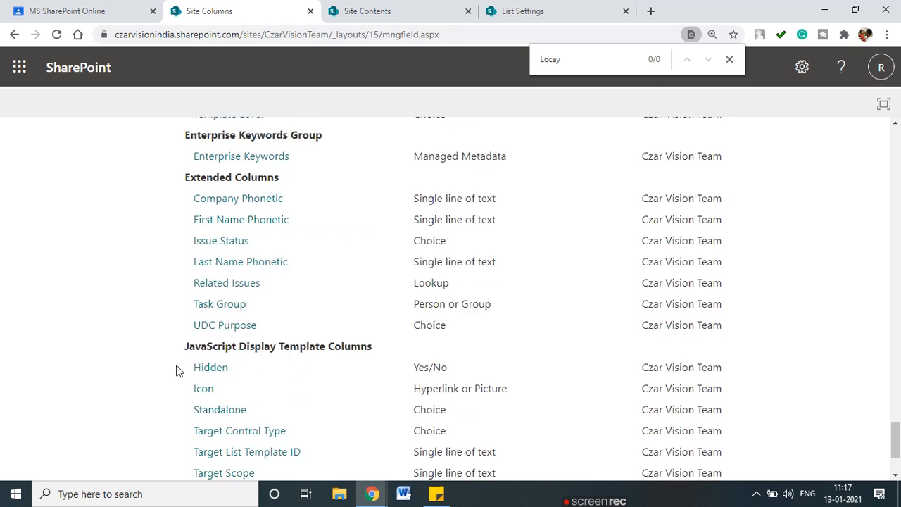
{"action": "scroll", "coordinate": [178, 370], "scroll_direction": "up", "scroll_amount": 12}
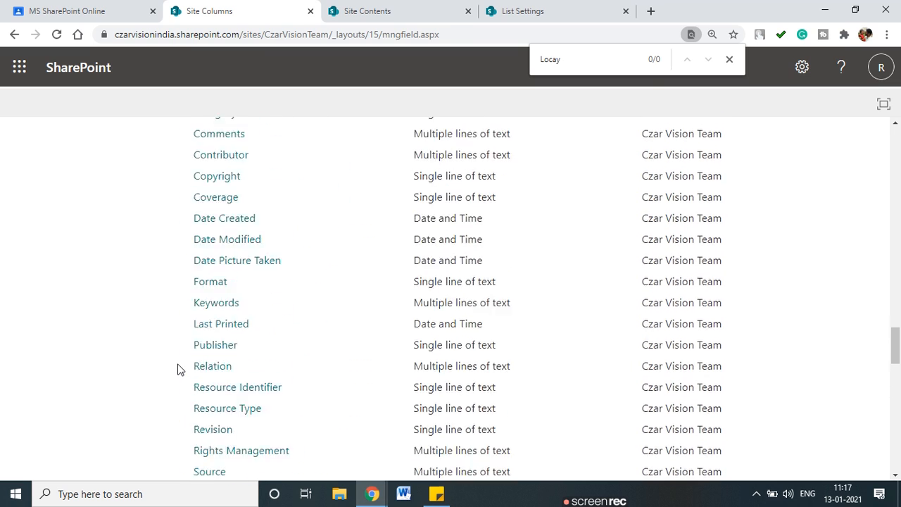
{"action": "scroll", "coordinate": [178, 369], "scroll_direction": "up", "scroll_amount": 15}
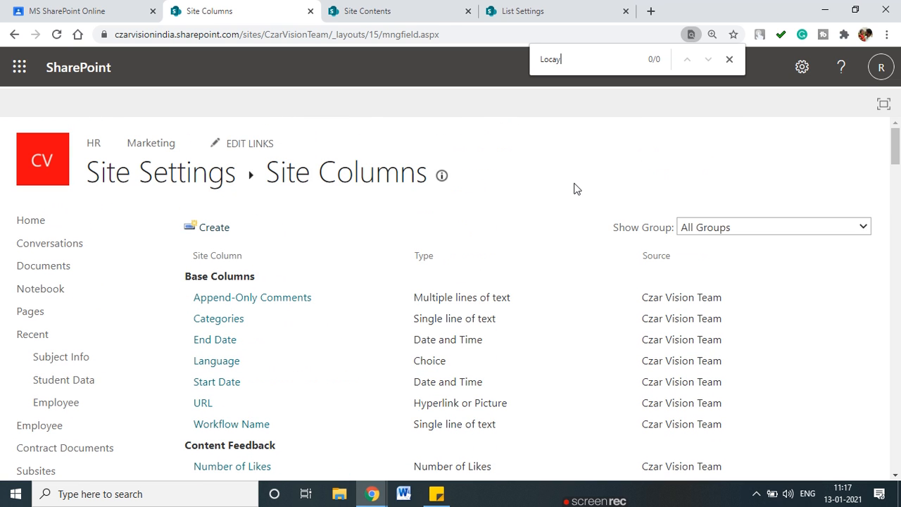
{"action": "left_click", "coordinate": [729, 60]}
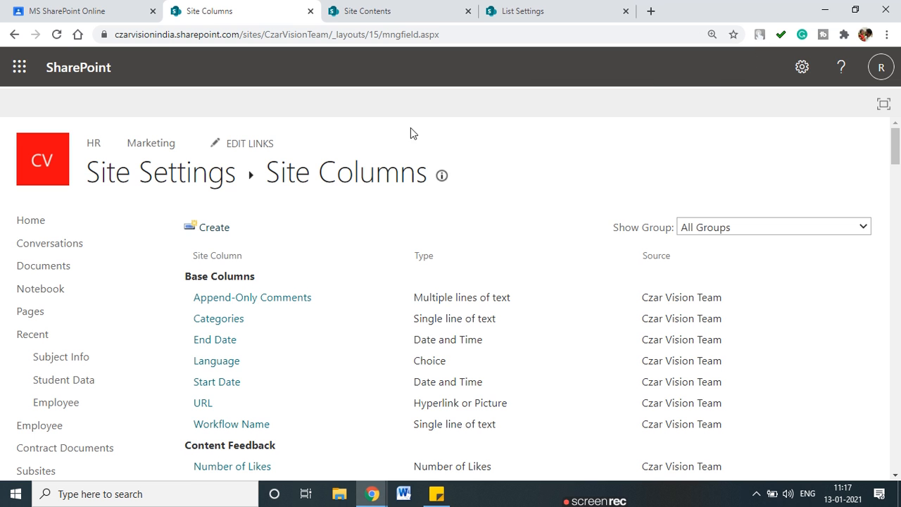
Start a new site column named "Fees Paid" and set its information type to Currency
{"action": "scroll", "coordinate": [361, 262], "scroll_direction": "down", "scroll_amount": 4}
{"action": "scroll", "coordinate": [362, 262], "scroll_direction": "down", "scroll_amount": 6}
{"action": "scroll", "coordinate": [361, 261], "scroll_direction": "up", "scroll_amount": 5}
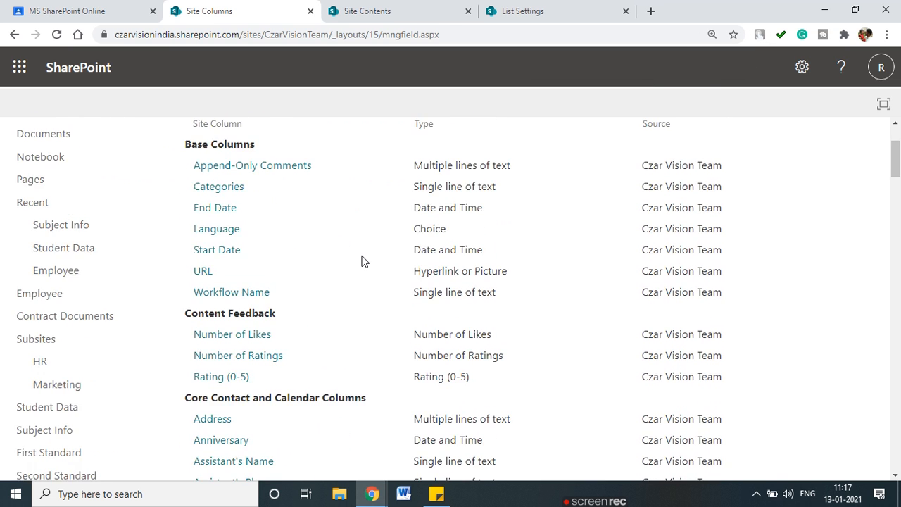
{"action": "left_click", "coordinate": [214, 229]}
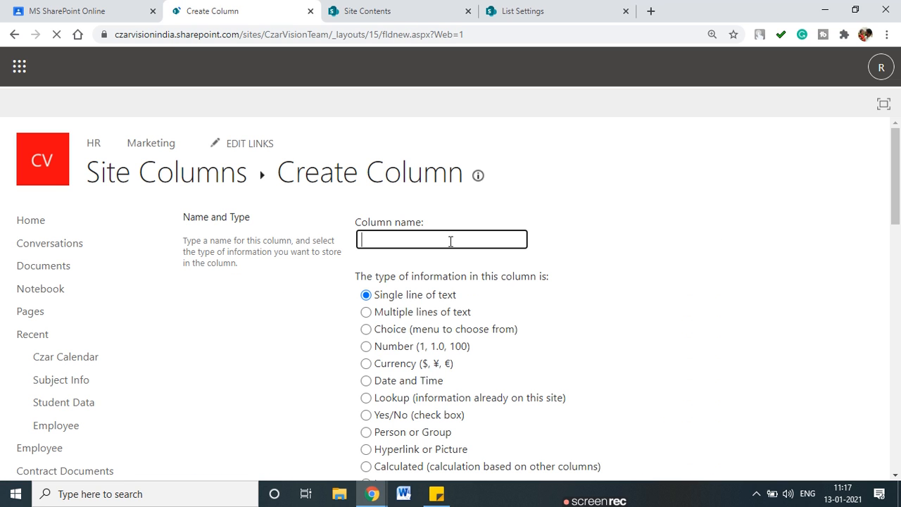
{"action": "left_click", "coordinate": [420, 242]}
{"action": "type", "text": "Fees Pa"}
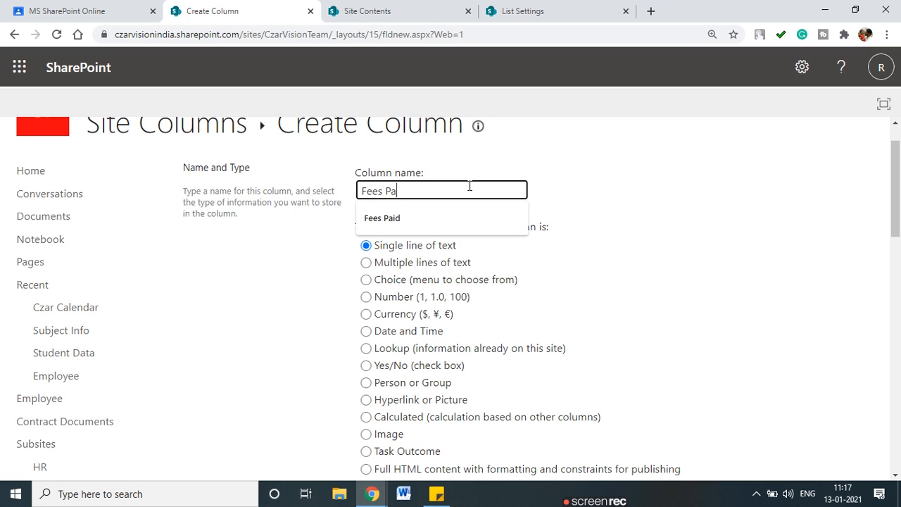
{"action": "type", "text": "id"}
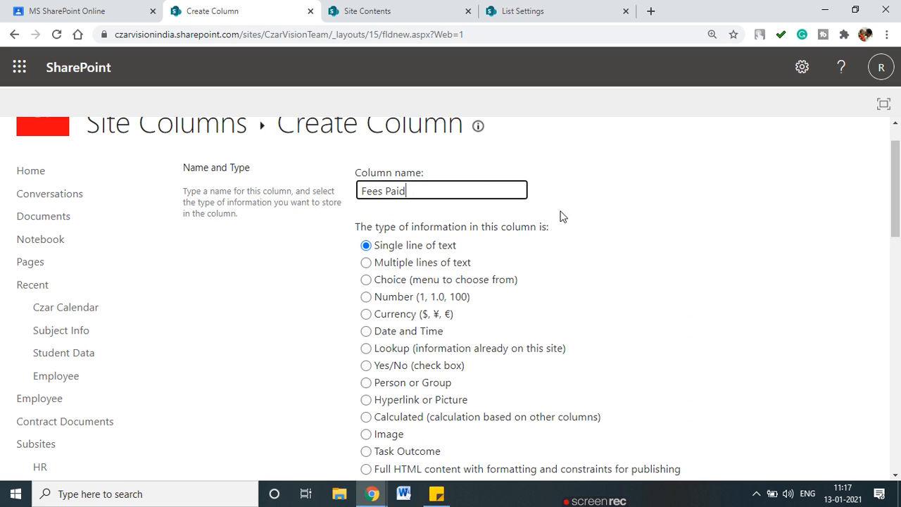
{"action": "scroll", "coordinate": [371, 318], "scroll_direction": "down", "scroll_amount": 1}
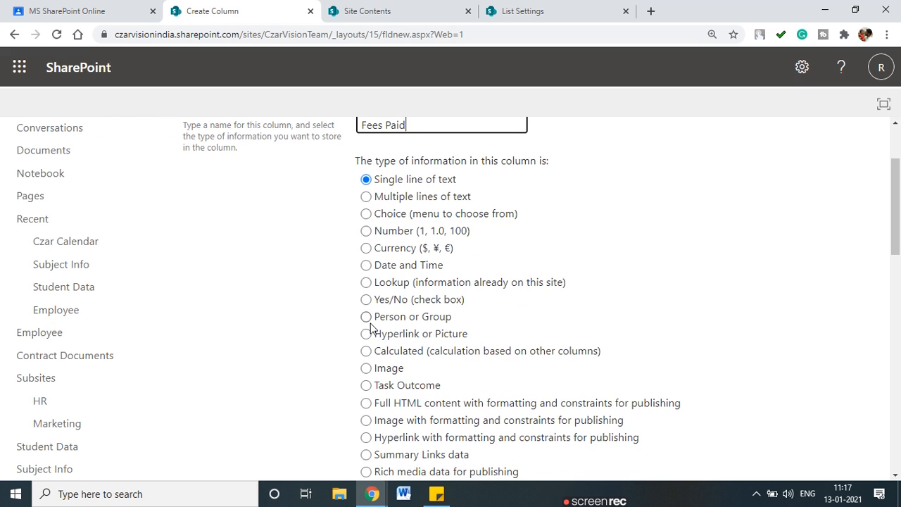
{"action": "scroll", "coordinate": [373, 362], "scroll_direction": "down", "scroll_amount": 1}
{"action": "left_click", "coordinate": [366, 183]}
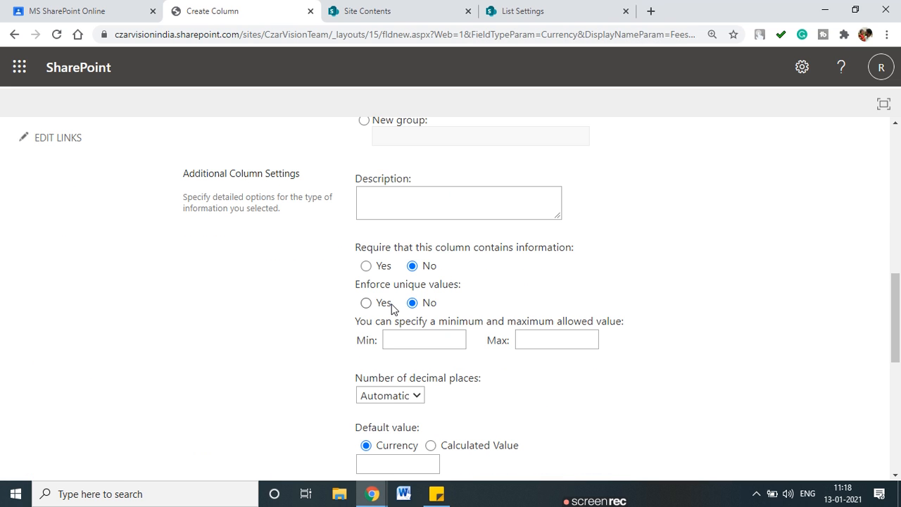
Review the additional settings for the Fees Paid column and assign it to the existing Students Group
{"action": "scroll", "coordinate": [392, 308], "scroll_direction": "down", "scroll_amount": 1}
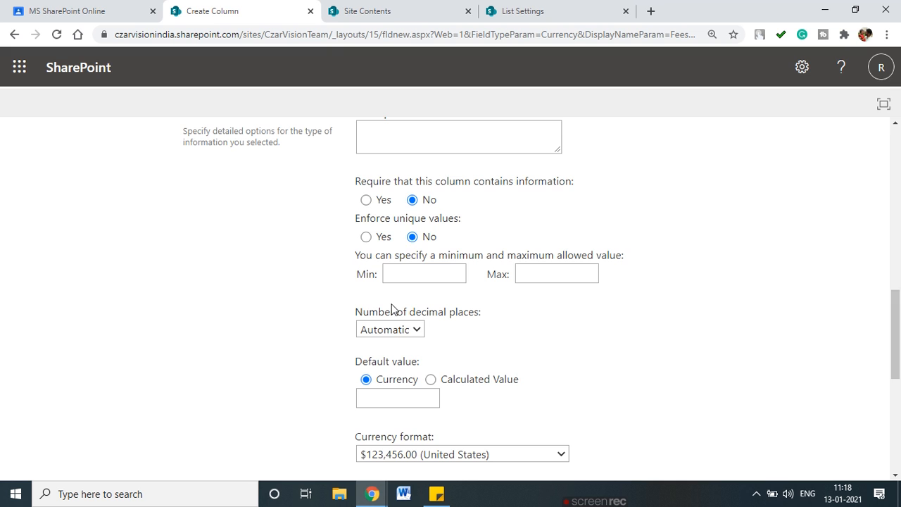
{"action": "scroll", "coordinate": [392, 309], "scroll_direction": "down", "scroll_amount": 1}
{"action": "scroll", "coordinate": [392, 308], "scroll_direction": "down", "scroll_amount": 3}
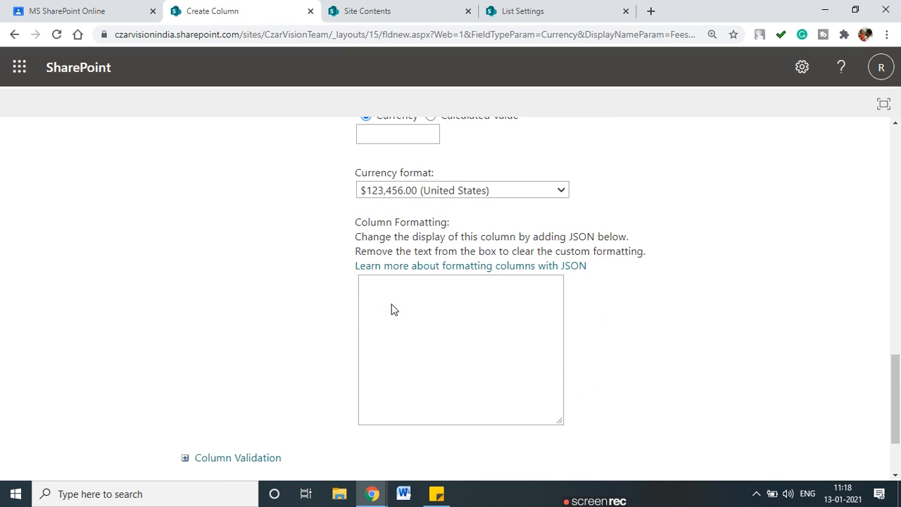
{"action": "scroll", "coordinate": [418, 251], "scroll_direction": "up", "scroll_amount": 6}
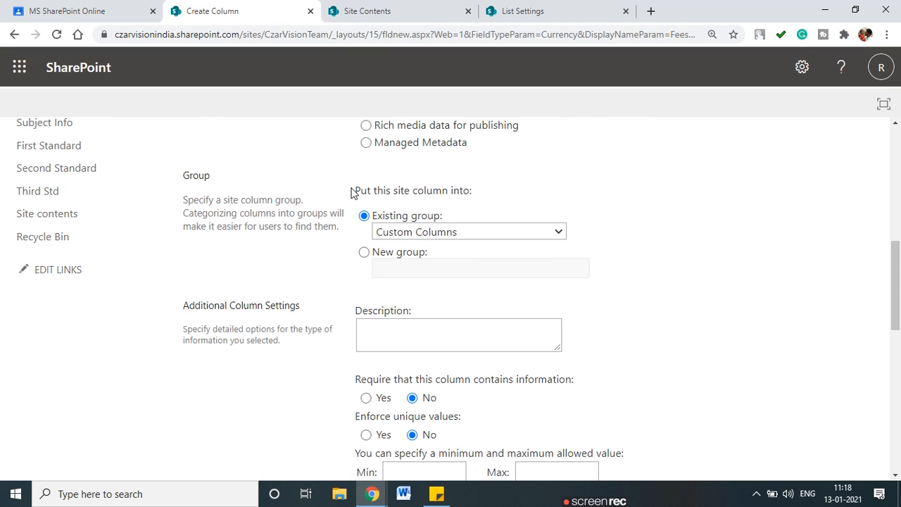
{"action": "left_click", "coordinate": [364, 252]}
{"action": "left_click", "coordinate": [364, 216]}
{"action": "left_click", "coordinate": [414, 235]}
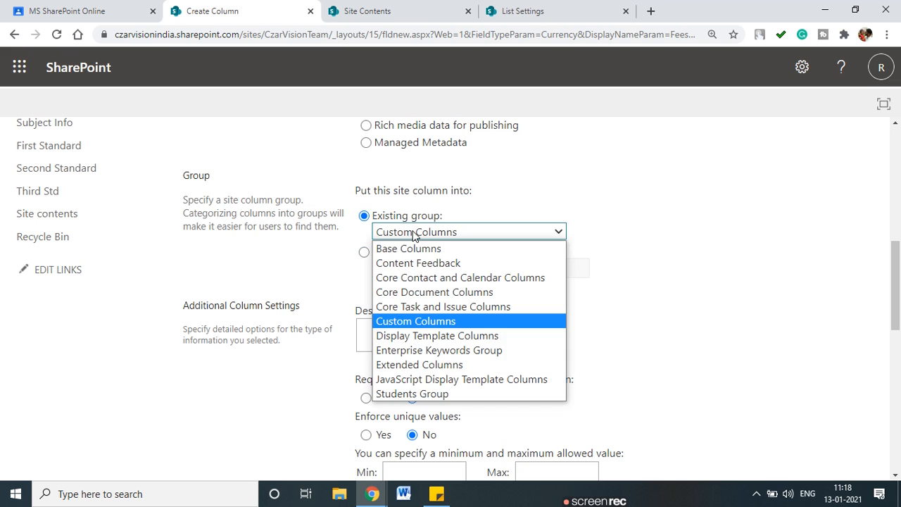
{"action": "left_click", "coordinate": [434, 395]}
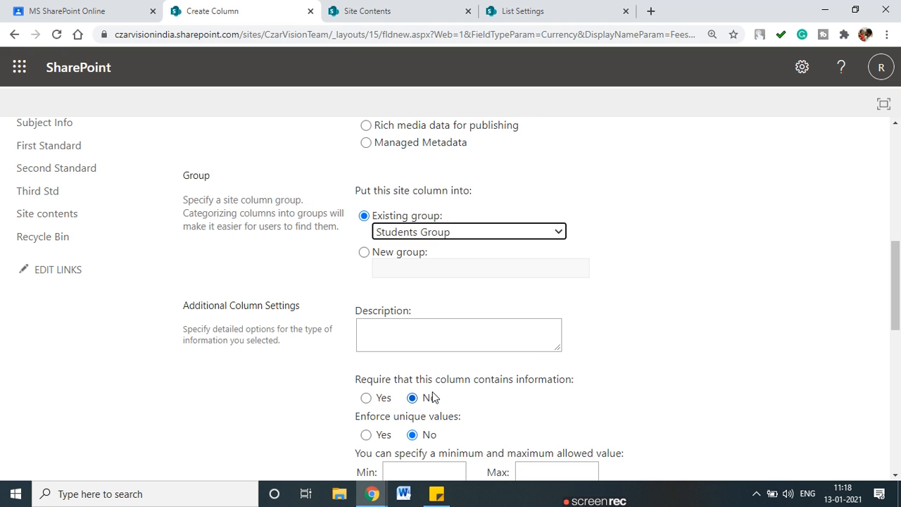
Check the Fees Paid column's name, type and group, and save the new site column
{"action": "scroll", "coordinate": [599, 284], "scroll_direction": "up", "scroll_amount": 7}
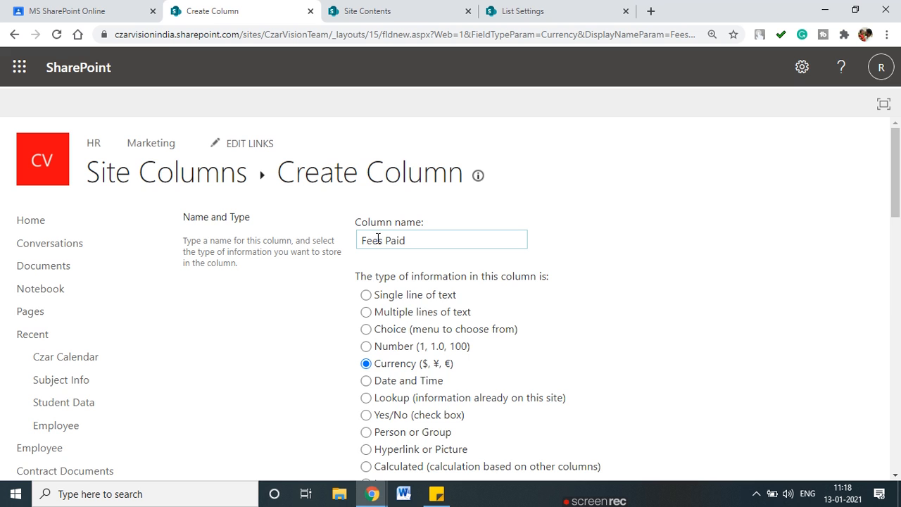
{"action": "scroll", "coordinate": [436, 243], "scroll_direction": "down", "scroll_amount": 5}
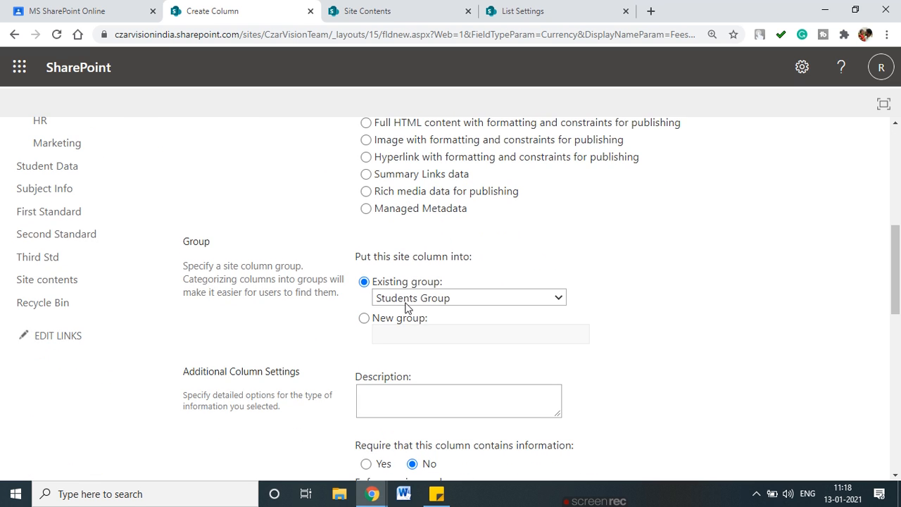
{"action": "scroll", "coordinate": [406, 307], "scroll_direction": "down", "scroll_amount": 10}
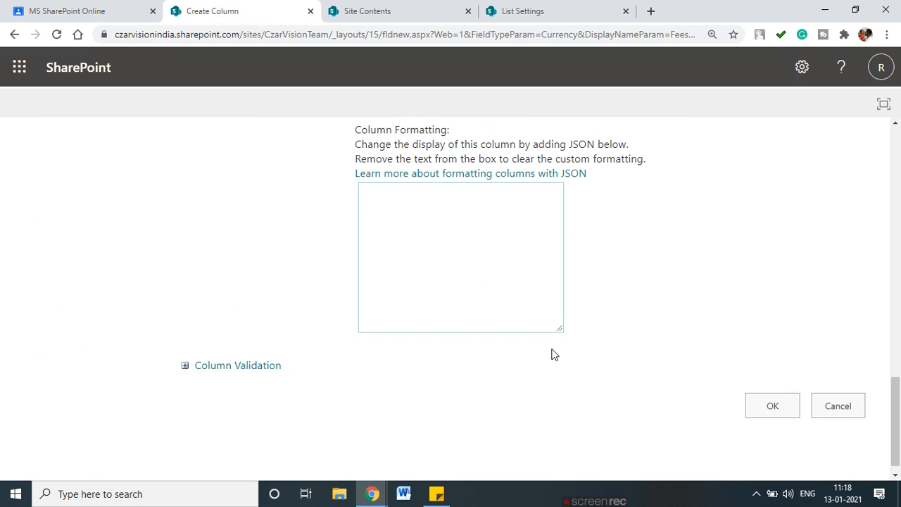
{"action": "left_click", "coordinate": [772, 391]}
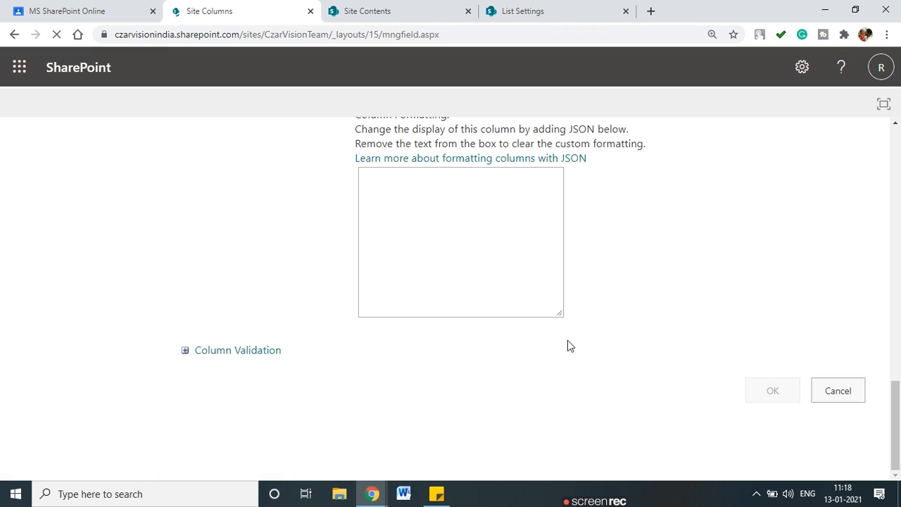
Open the First Standard list from Site Contents in a new browser tab
{"action": "left_click", "coordinate": [387, 8]}
{"action": "scroll", "coordinate": [263, 287], "scroll_direction": "up", "scroll_amount": 1}
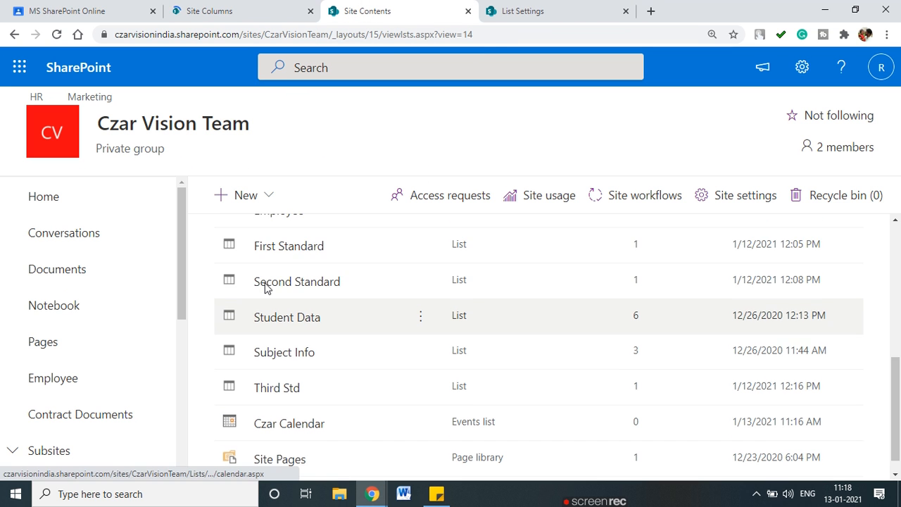
{"action": "left_click", "coordinate": [289, 293]}
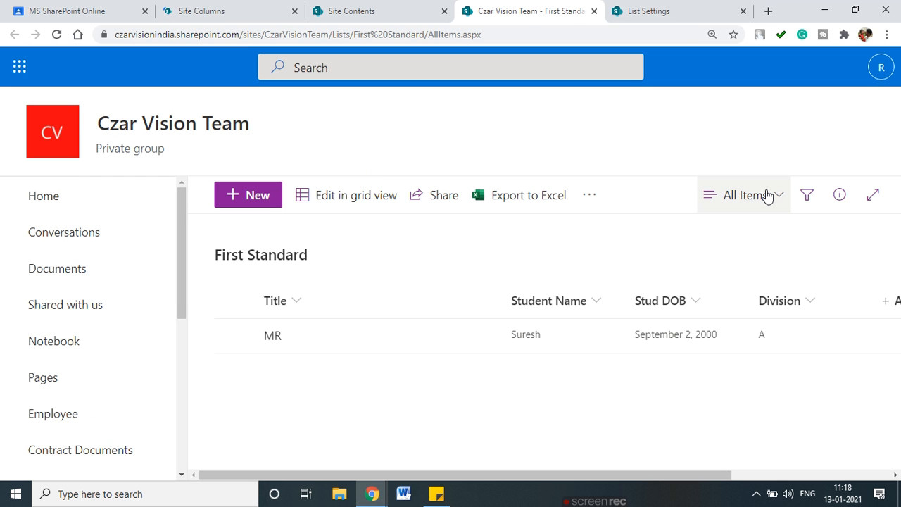
Review the column types offered for adding a new column to the First Standard list
{"action": "left_click_drag", "start_coordinate": [614, 476], "coordinate": [773, 476]}
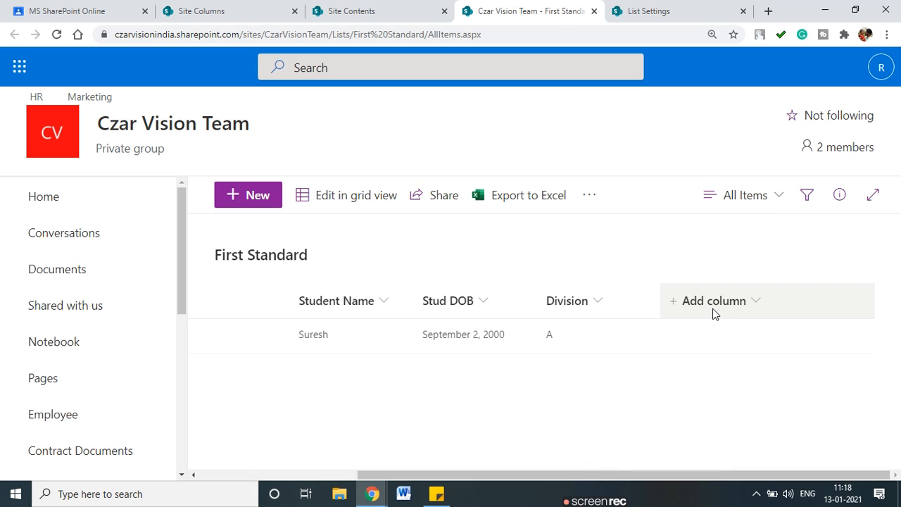
{"action": "left_click", "coordinate": [712, 310]}
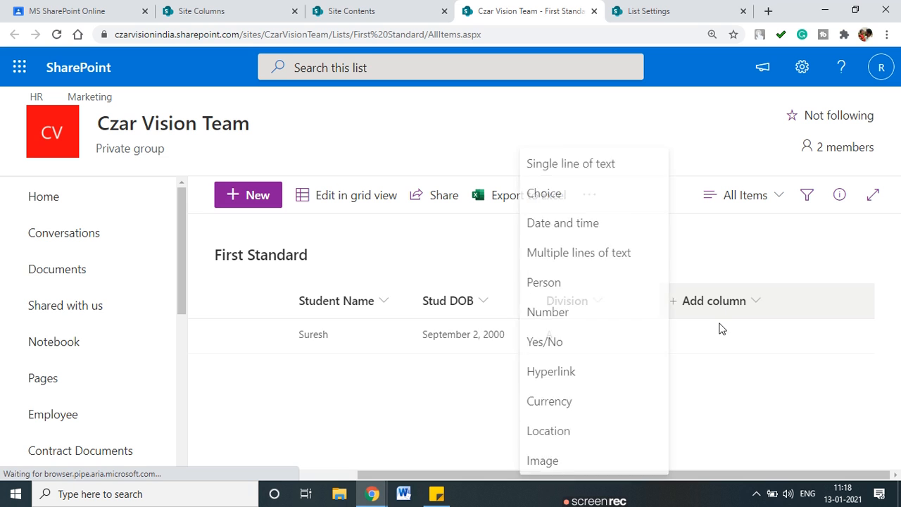
{"action": "left_click", "coordinate": [432, 407]}
Open the First Standard list's settings and start adding existing site columns, filtered to Students Group
{"action": "left_click", "coordinate": [802, 67]}
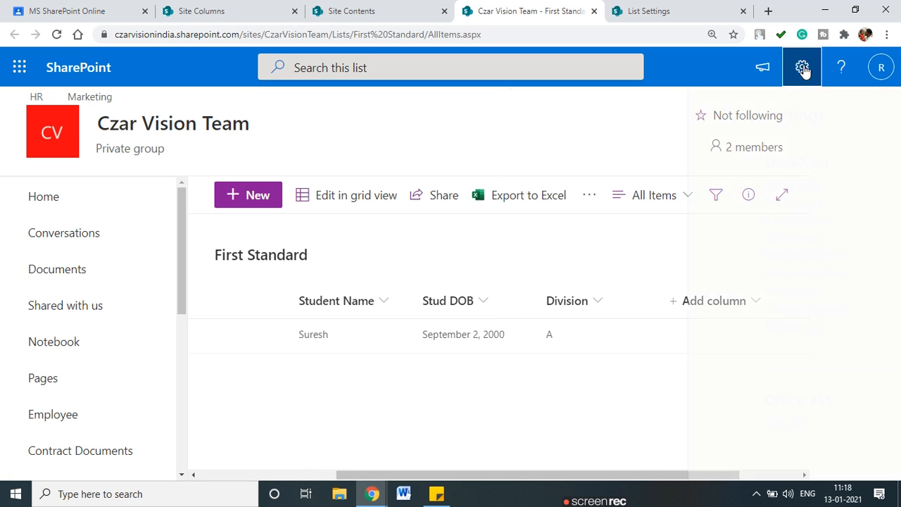
{"action": "left_click", "coordinate": [680, 237]}
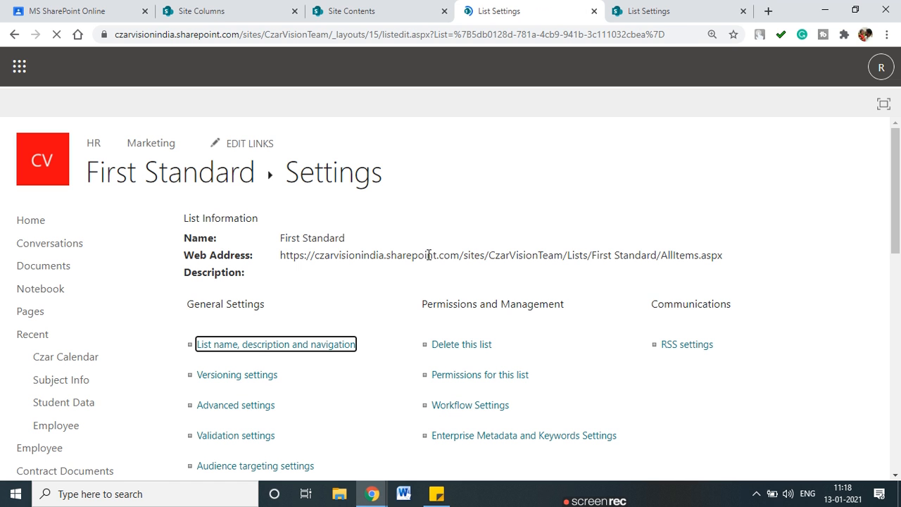
{"action": "scroll", "coordinate": [428, 255], "scroll_direction": "down", "scroll_amount": 8}
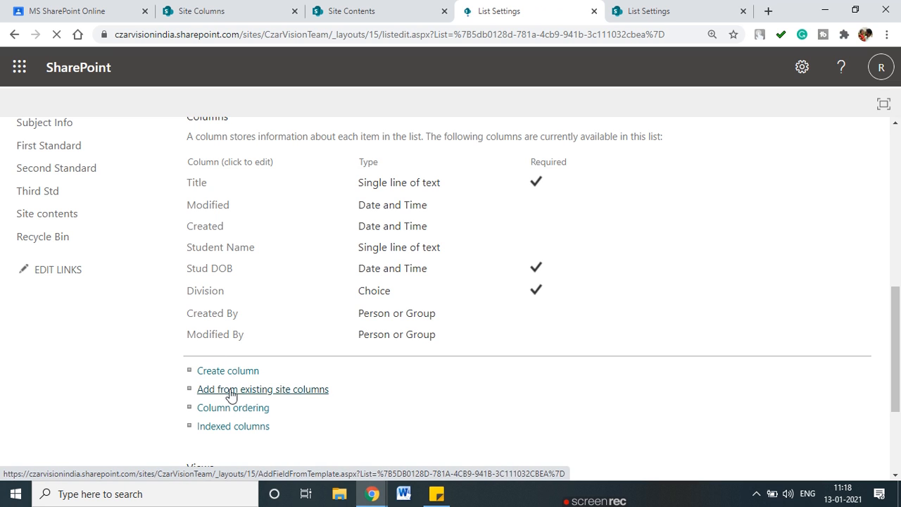
{"action": "left_click", "coordinate": [274, 392]}
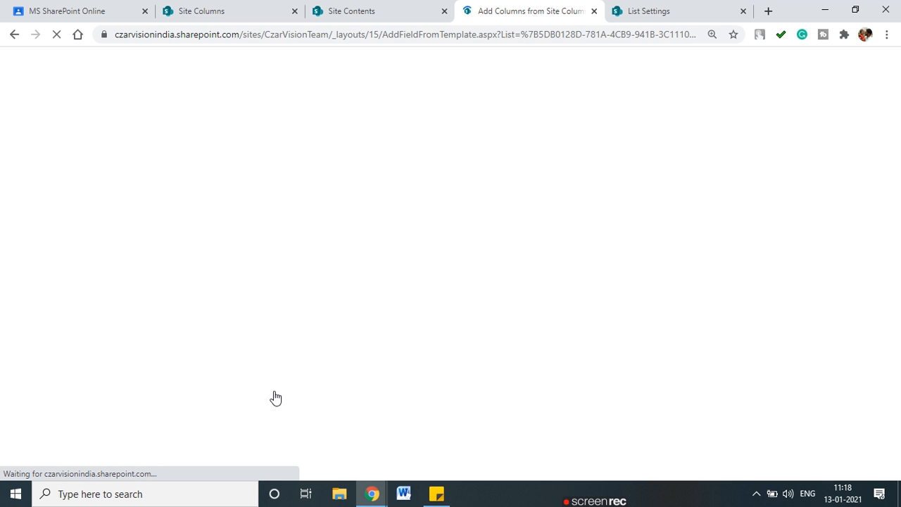
{"action": "scroll", "coordinate": [516, 312], "scroll_direction": "down", "scroll_amount": 3}
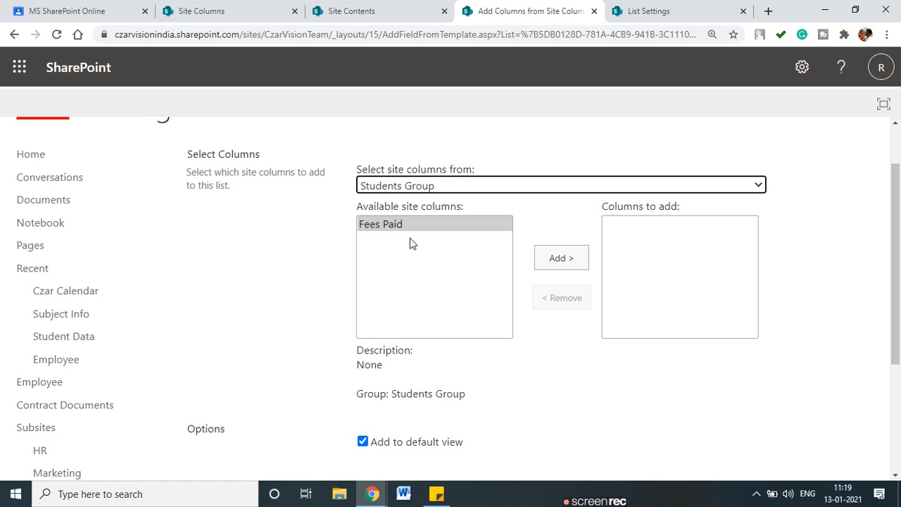
{"action": "left_click", "coordinate": [416, 225]}
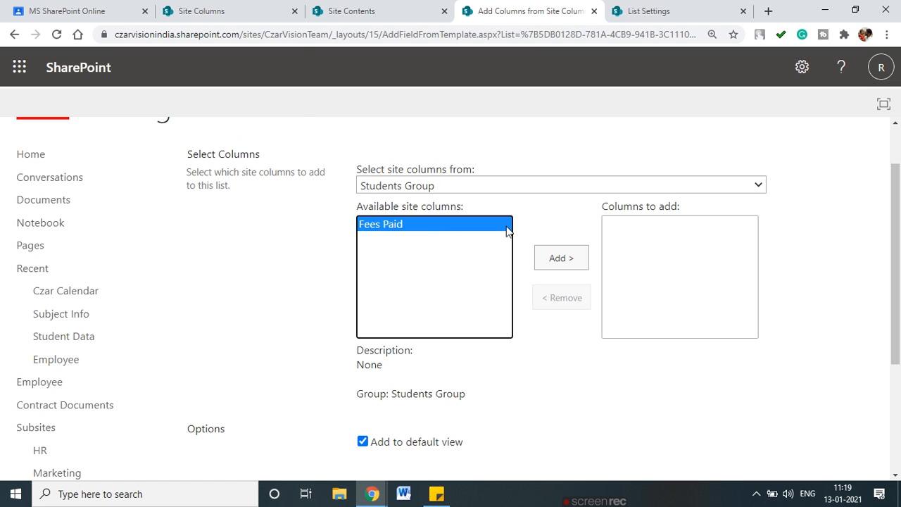
{"action": "left_click", "coordinate": [553, 259]}
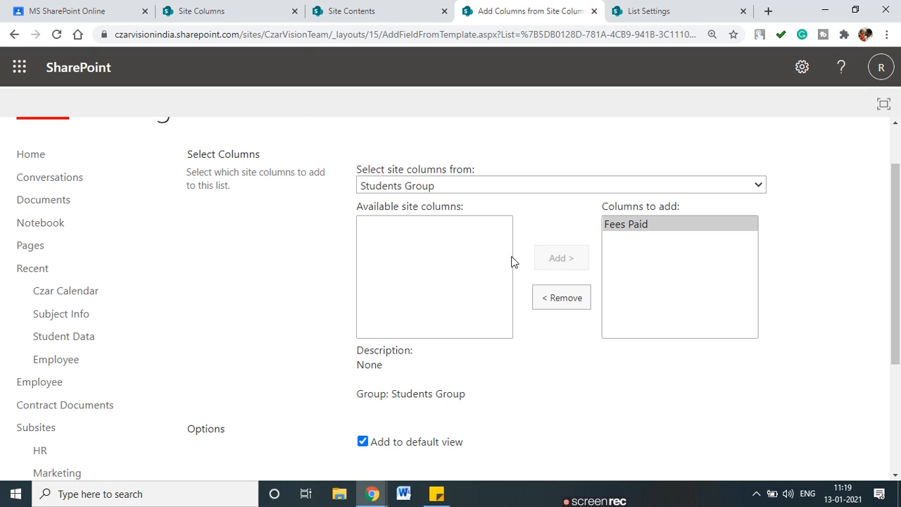
{"action": "left_click", "coordinate": [552, 291]}
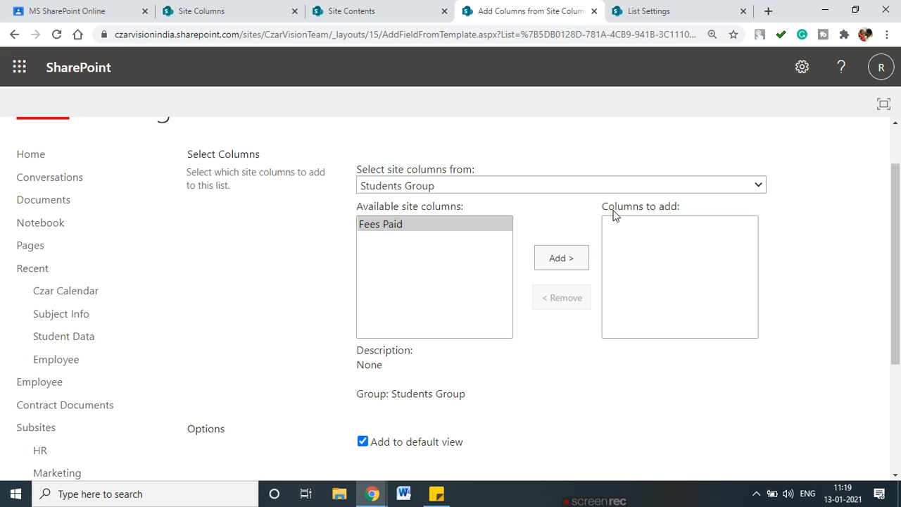
Check the Students Group columns in the Site Columns gallery and look at the calendar's list settings
{"action": "left_click", "coordinate": [351, 10]}
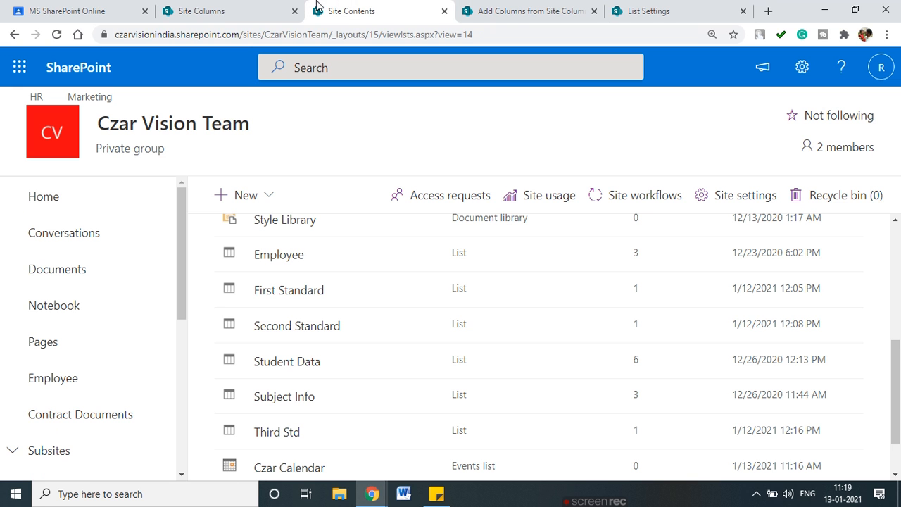
{"action": "left_click", "coordinate": [220, 10]}
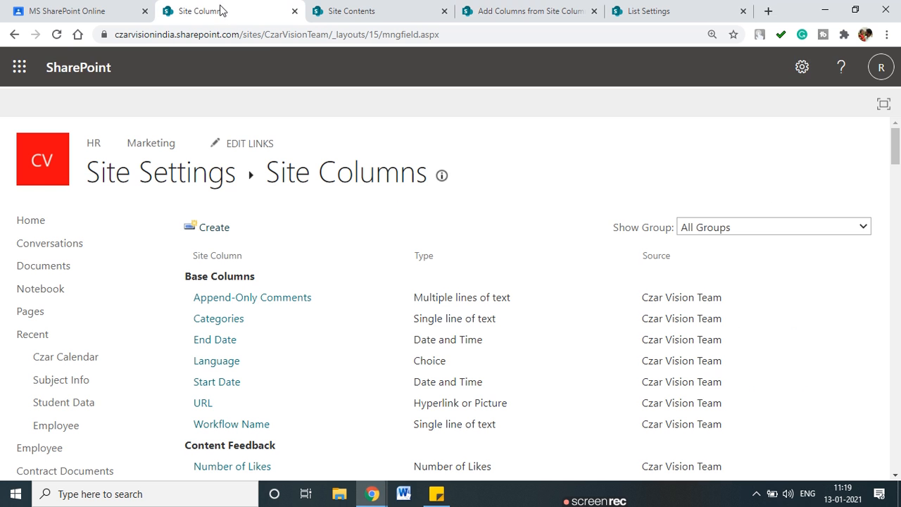
{"action": "left_click", "coordinate": [722, 234]}
{"action": "left_click", "coordinate": [725, 403]}
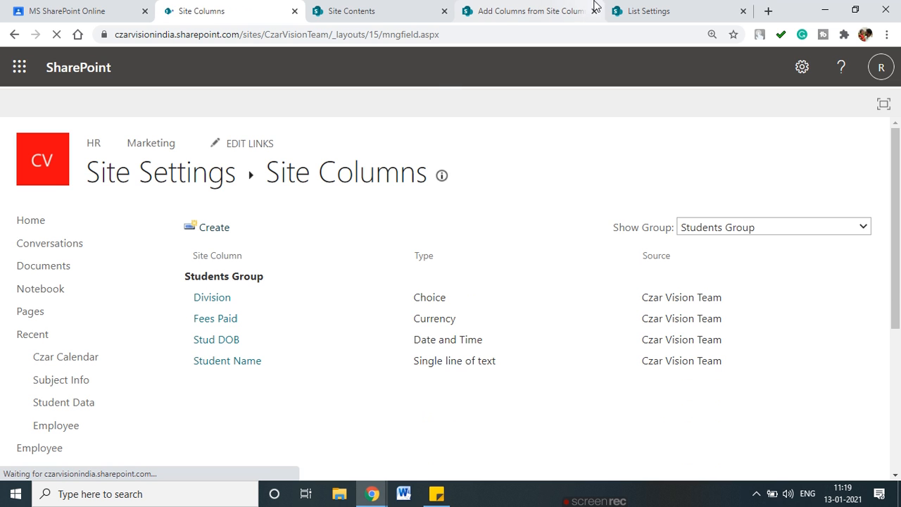
{"action": "left_click", "coordinate": [651, 10]}
{"action": "scroll", "coordinate": [515, 169], "scroll_direction": "up", "scroll_amount": 10}
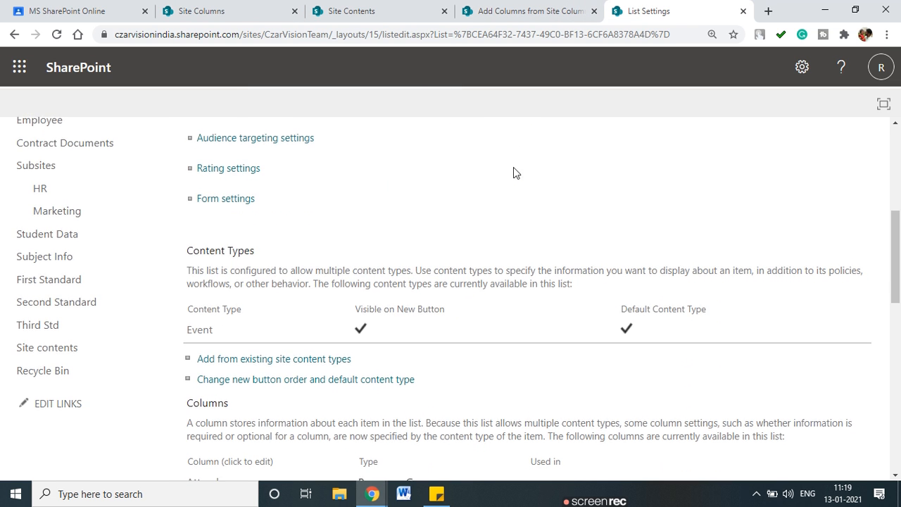
Add the Fees Paid site column from Students Group to the First Standard list and its default view
{"action": "left_click", "coordinate": [514, 19]}
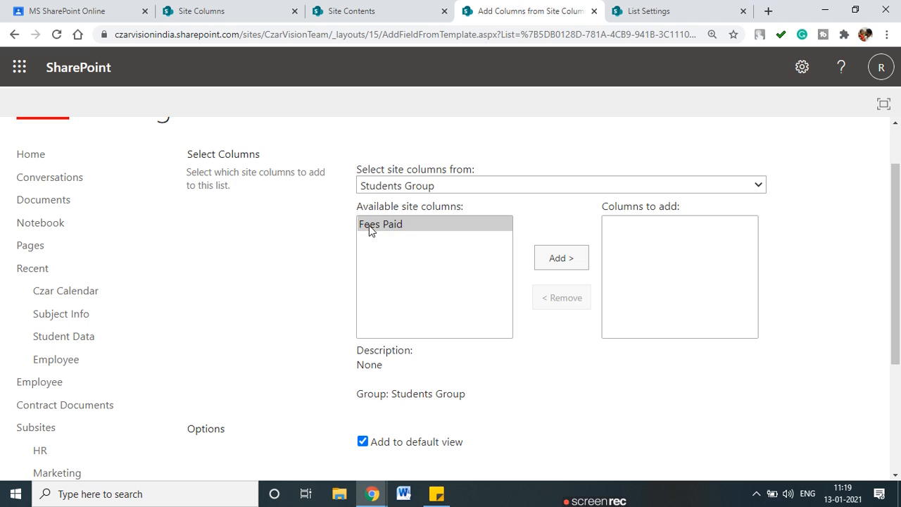
{"action": "left_click", "coordinate": [393, 226]}
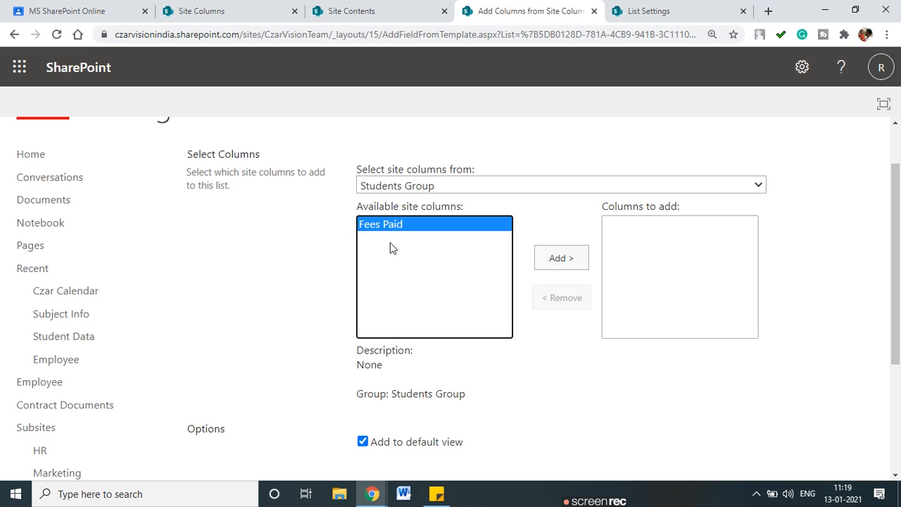
{"action": "left_click", "coordinate": [569, 260]}
{"action": "scroll", "coordinate": [492, 369], "scroll_direction": "down", "scroll_amount": 3}
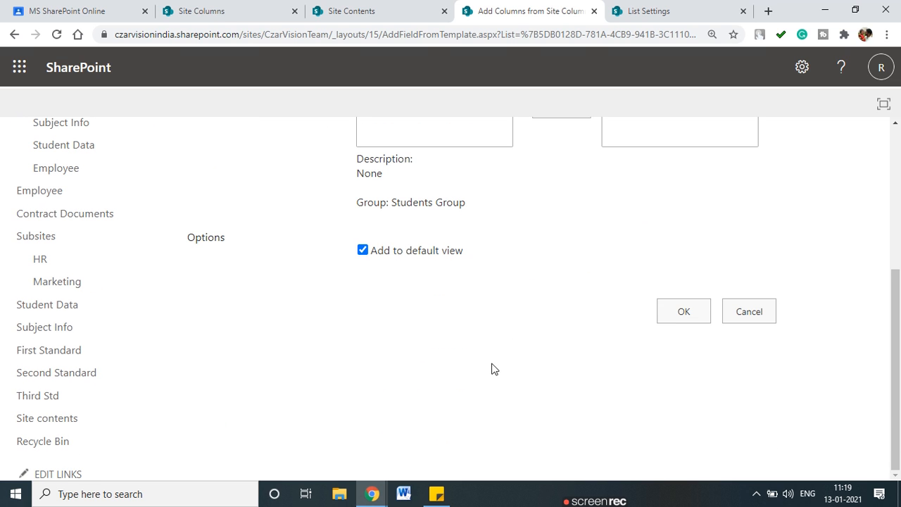
{"action": "left_click", "coordinate": [673, 321]}
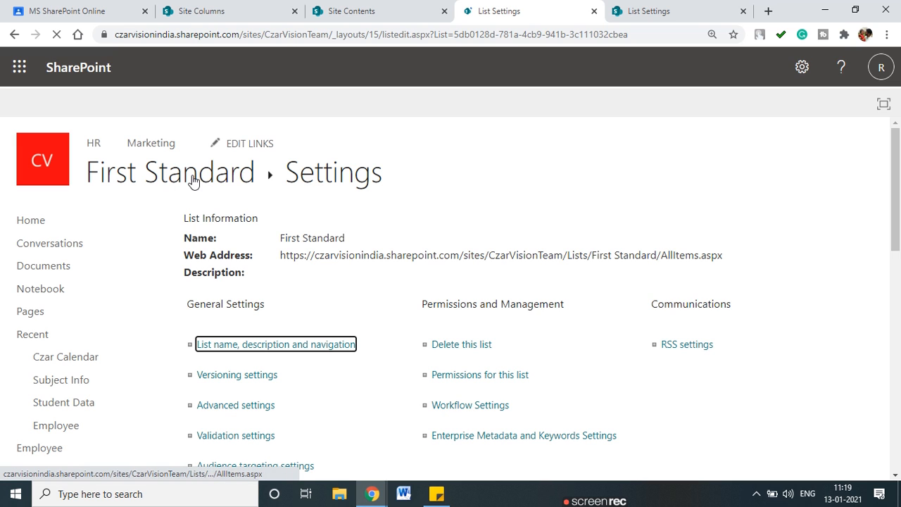
Start a new item in the First Standard list with the title "Tets", and enter the student's name and date of birth
{"action": "left_click", "coordinate": [193, 181]}
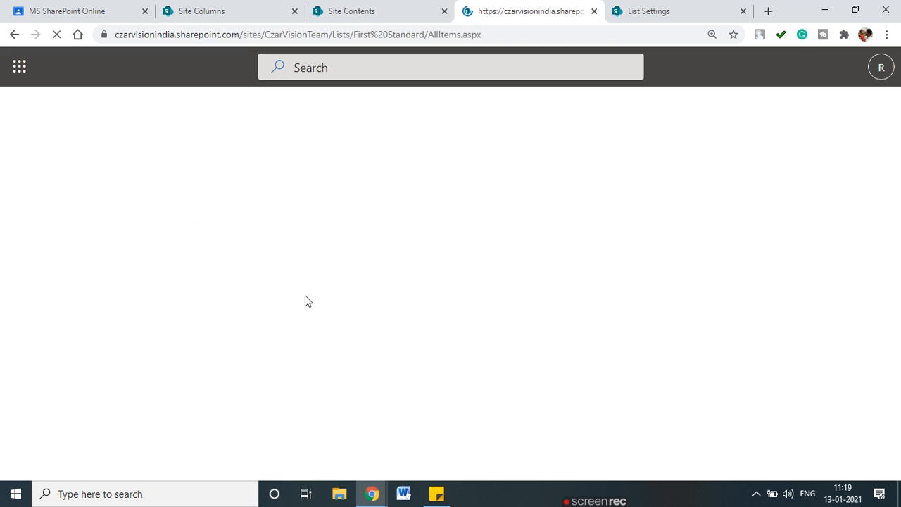
{"action": "left_click", "coordinate": [849, 476]}
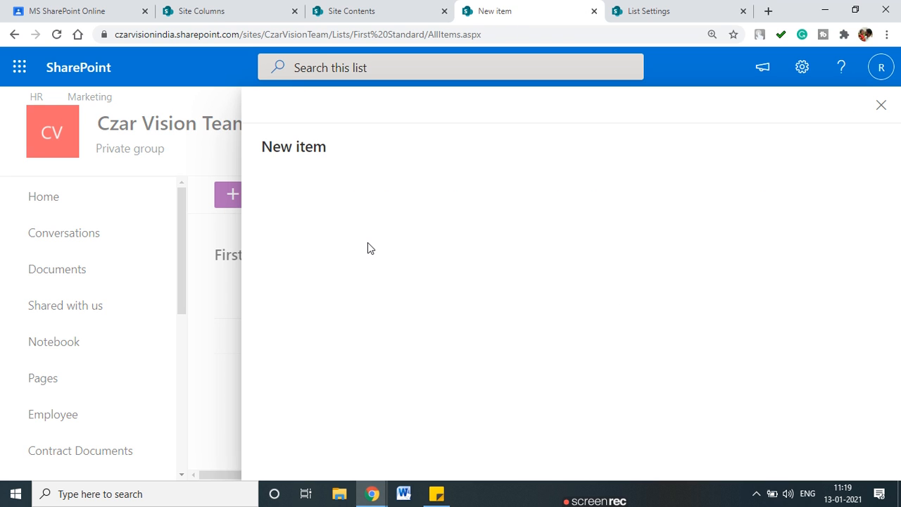
{"action": "left_click", "coordinate": [345, 204]}
{"action": "type", "text": "Tets"}
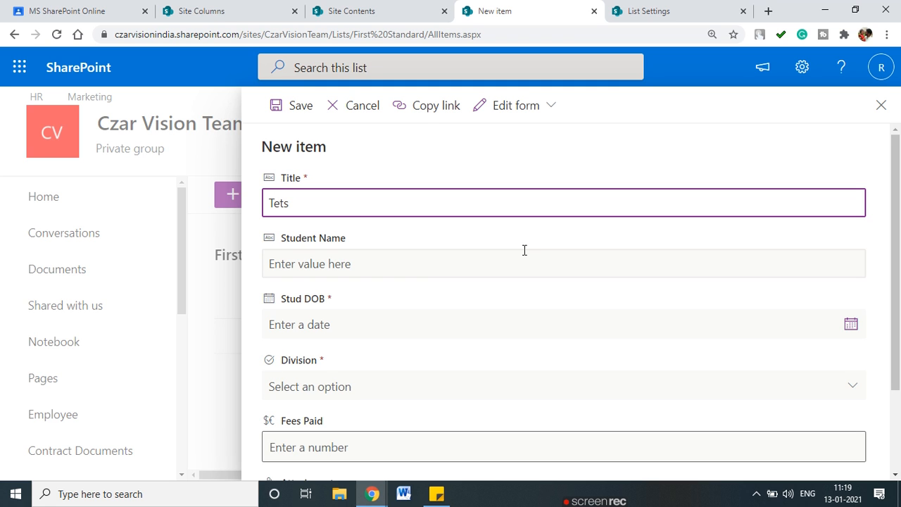
{"action": "left_click", "coordinate": [499, 262]}
{"action": "type", "text": "Sham"}
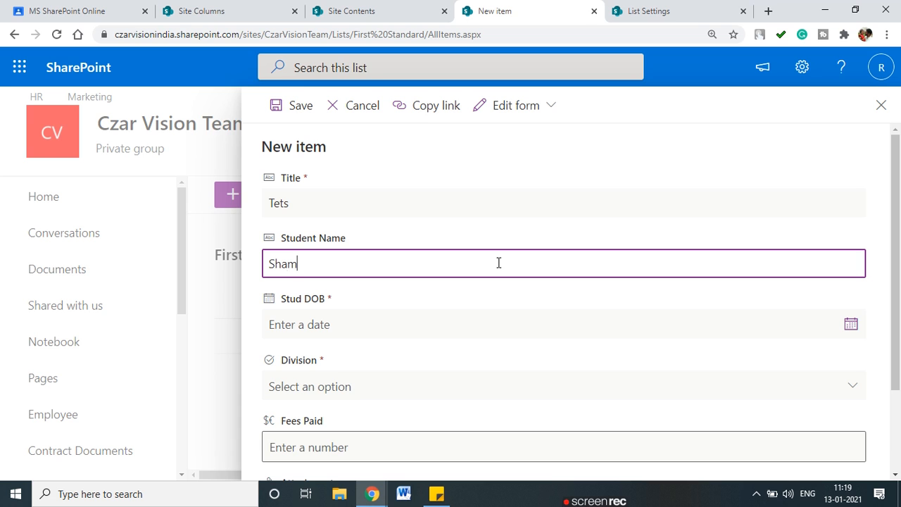
{"action": "left_click", "coordinate": [852, 328]}
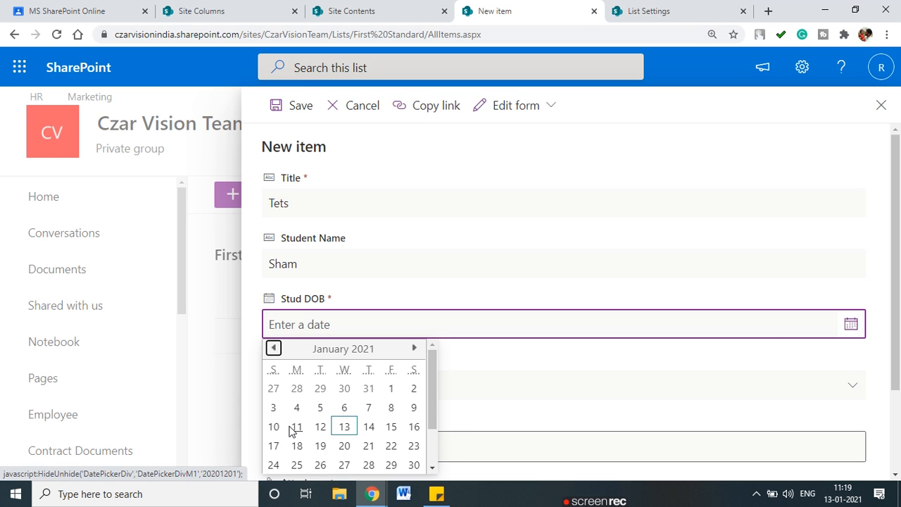
{"action": "left_click", "coordinate": [321, 416]}
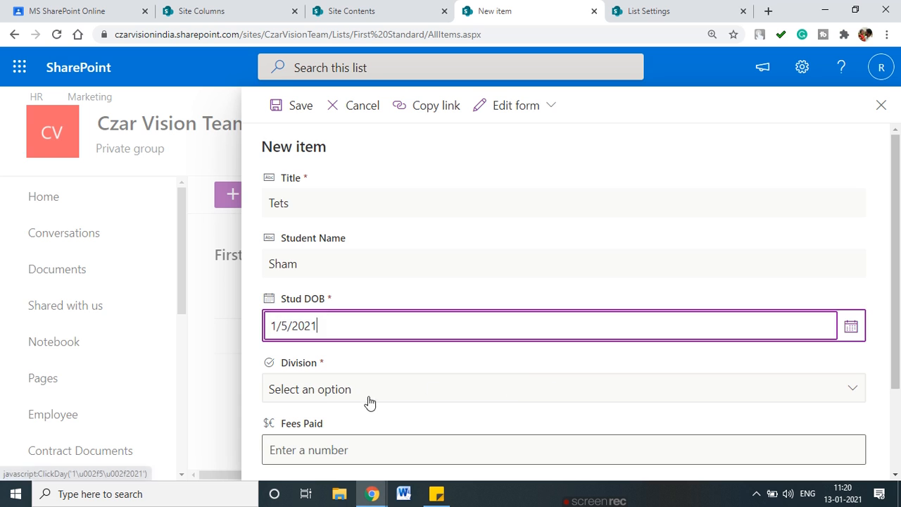
Set the new item's Division to B and Fees Paid to 34555, and save the item
{"action": "scroll", "coordinate": [493, 317], "scroll_direction": "down", "scroll_amount": 2}
{"action": "left_click", "coordinate": [415, 276]}
{"action": "left_click", "coordinate": [310, 372]}
{"action": "left_click", "coordinate": [333, 330]}
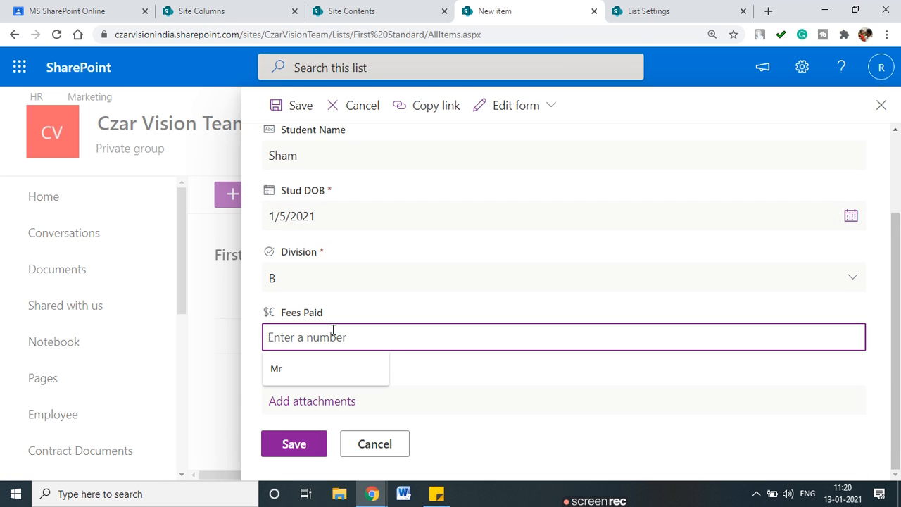
{"action": "type", "text": "34555"}
{"action": "left_click", "coordinate": [300, 438]}
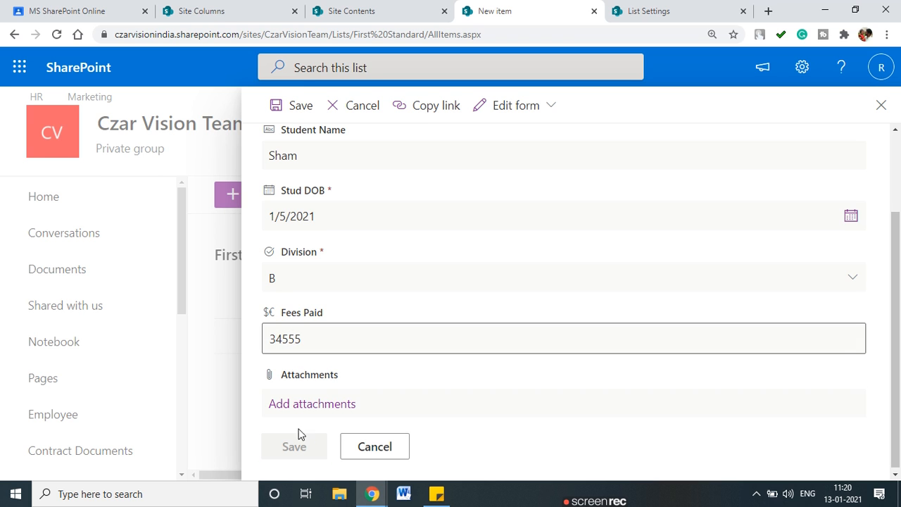
Open the Second Standard list's settings and start adding columns from the existing site columns
{"action": "left_click", "coordinate": [183, 392]}
{"action": "left_click", "coordinate": [87, 381]}
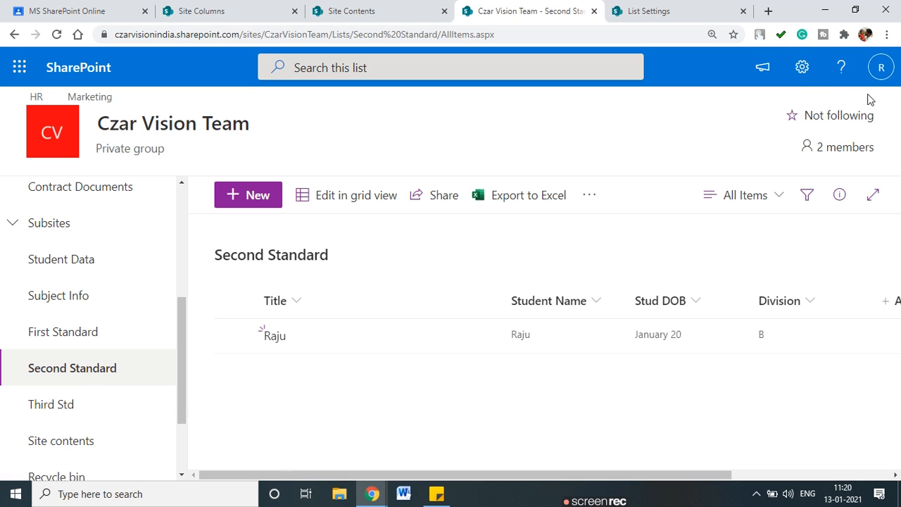
{"action": "left_click", "coordinate": [804, 68]}
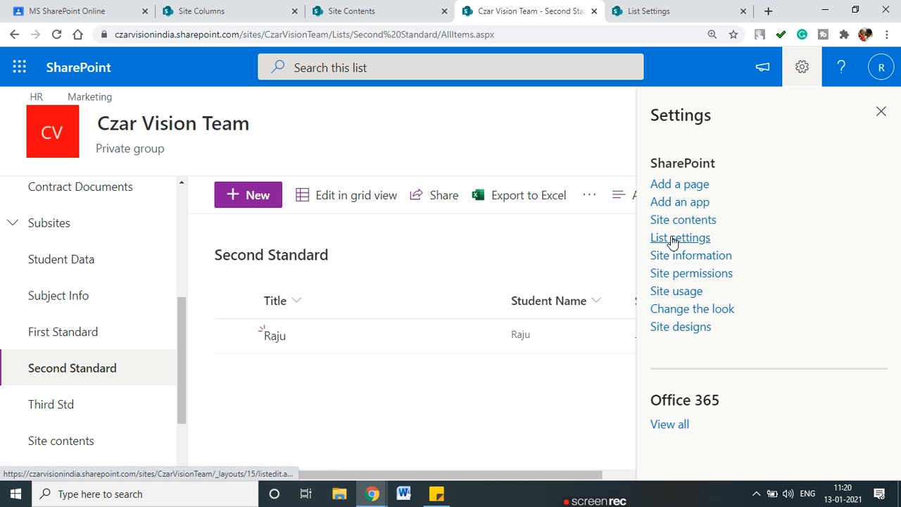
{"action": "left_click", "coordinate": [676, 237]}
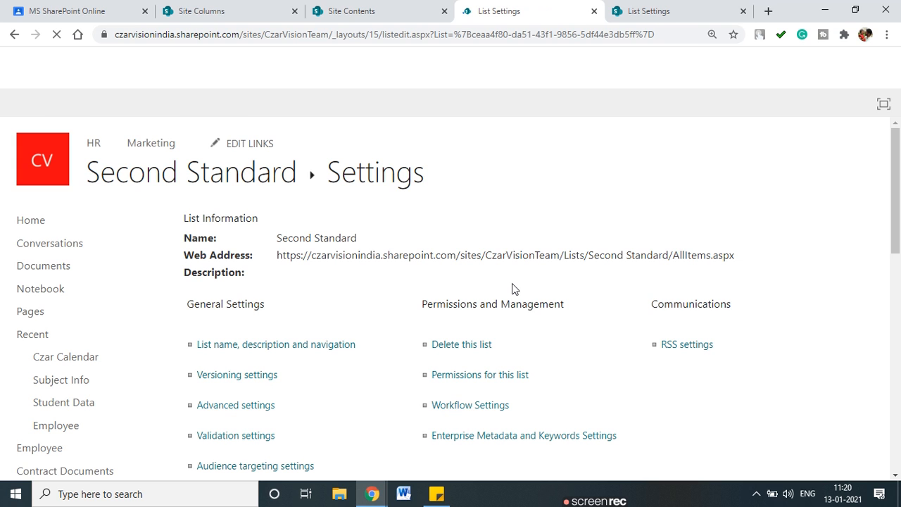
{"action": "scroll", "coordinate": [250, 397], "scroll_direction": "down", "scroll_amount": 8}
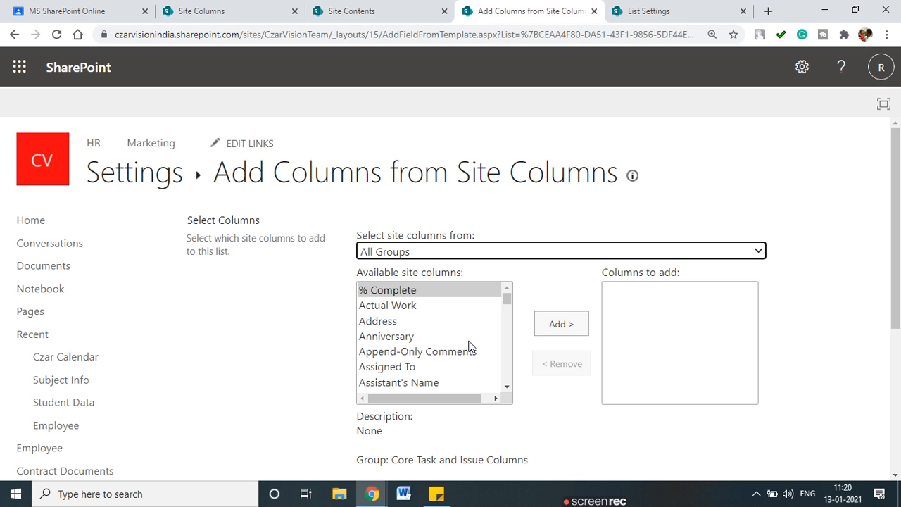
Add the Fees Paid site column from Students Group to the Second Standard list
{"action": "left_click", "coordinate": [483, 255]}
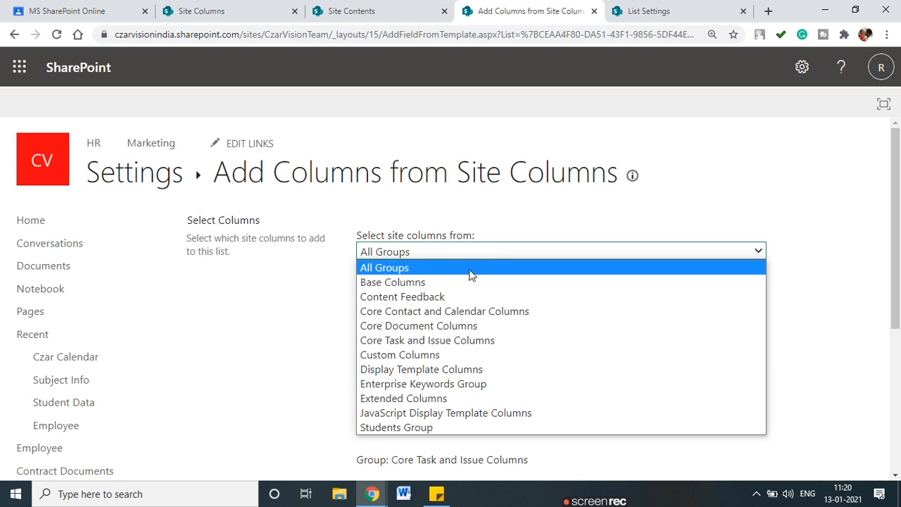
{"action": "left_click", "coordinate": [414, 427]}
{"action": "left_click", "coordinate": [384, 294]}
{"action": "left_click", "coordinate": [551, 326]}
{"action": "scroll", "coordinate": [551, 328], "scroll_direction": "down", "scroll_amount": 4}
{"action": "left_click", "coordinate": [672, 315]}
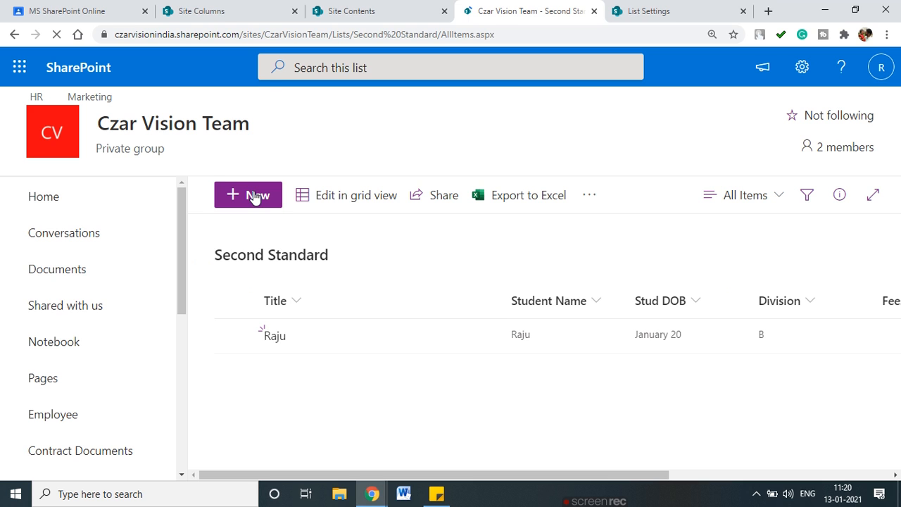
Start a new item in the Second Standard list with the title "Test", and enter the student's name and date of birth
{"action": "left_click", "coordinate": [255, 196]}
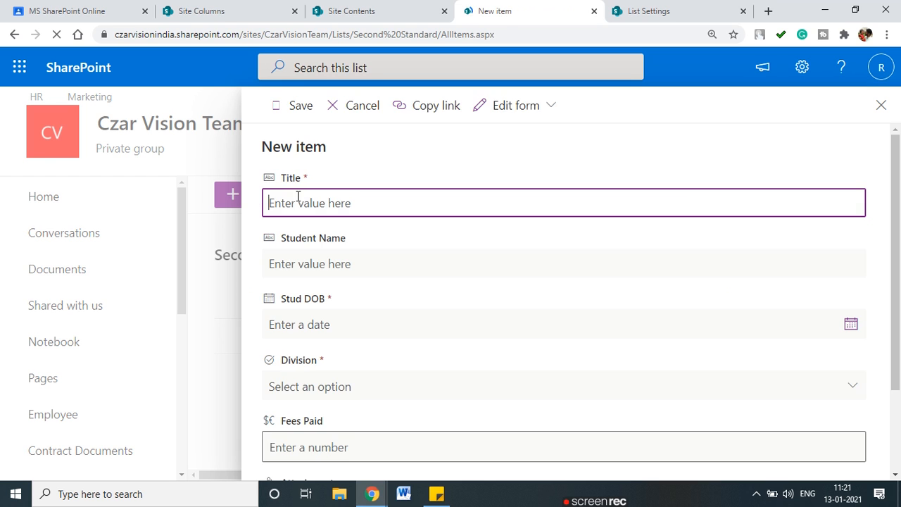
{"action": "left_click", "coordinate": [343, 204]}
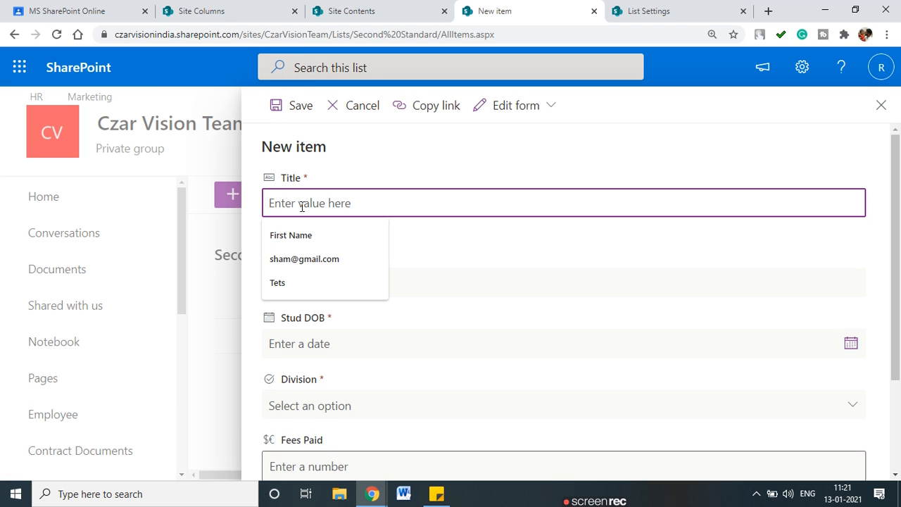
{"action": "type", "text": "Test"}
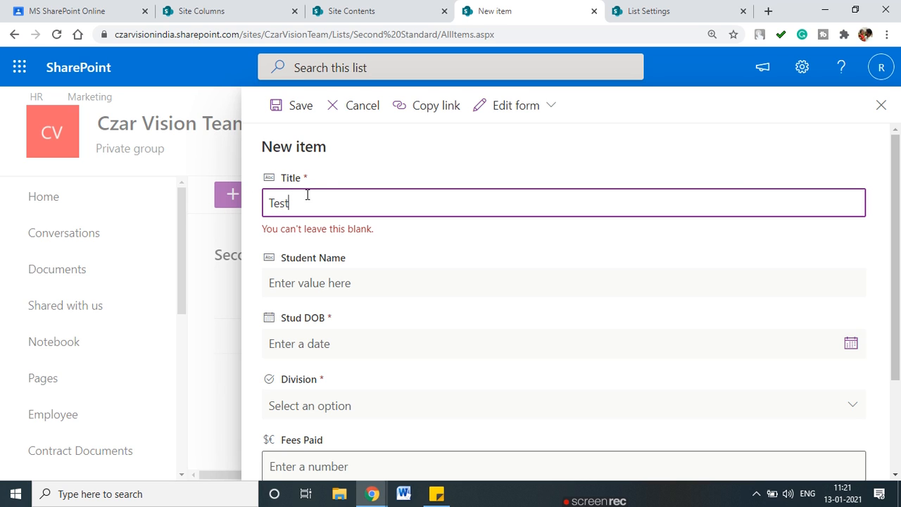
{"action": "left_click", "coordinate": [320, 283]}
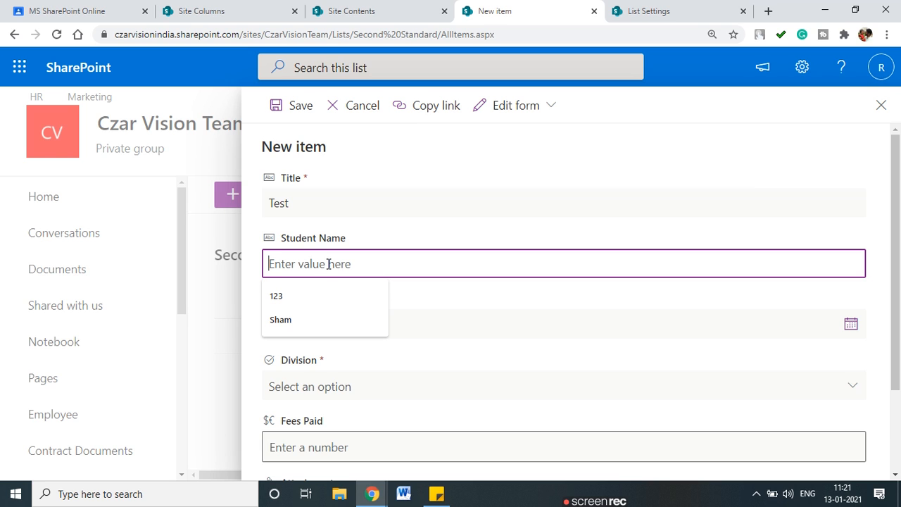
{"action": "type", "text": "Ram"}
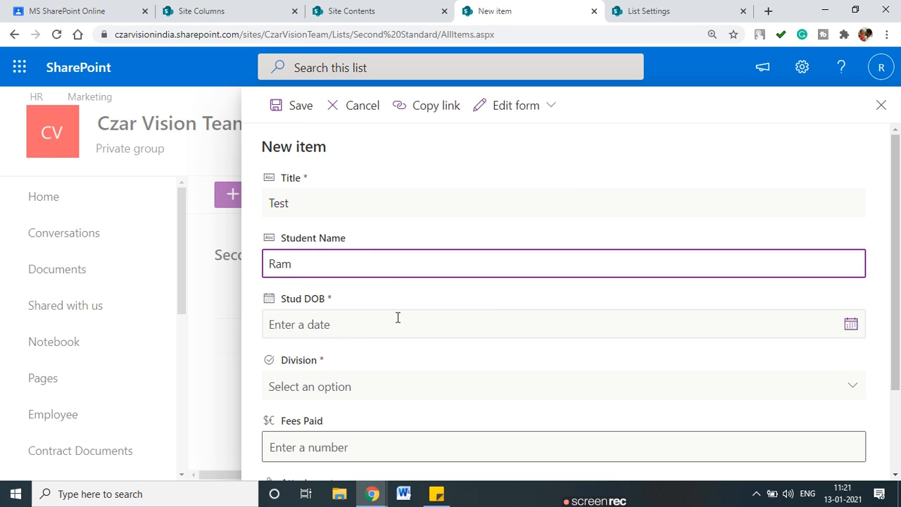
{"action": "left_click", "coordinate": [826, 329]}
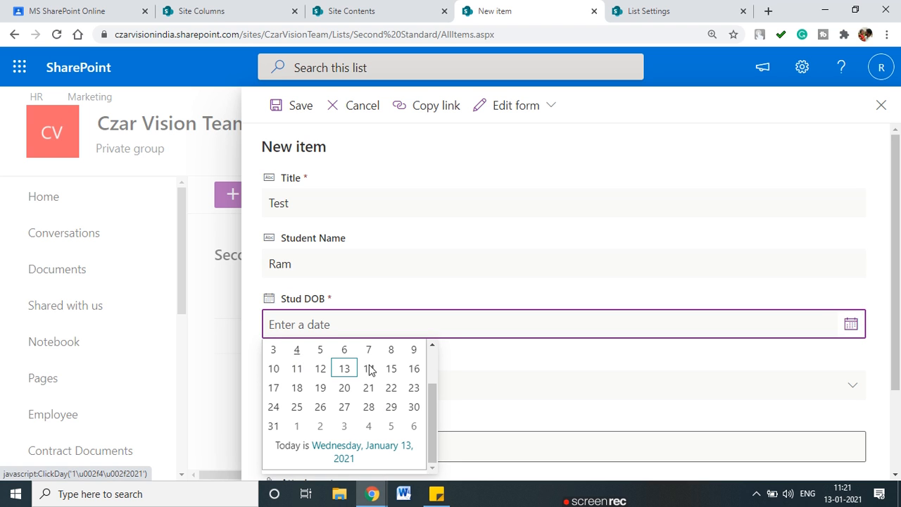
{"action": "left_click", "coordinate": [297, 349]}
Set the new item's Fees Paid to 45454 and Division to B, save it, and bring the Fees Paid column into view
{"action": "scroll", "coordinate": [443, 380], "scroll_direction": "down", "scroll_amount": 2}
{"action": "left_click", "coordinate": [359, 337]}
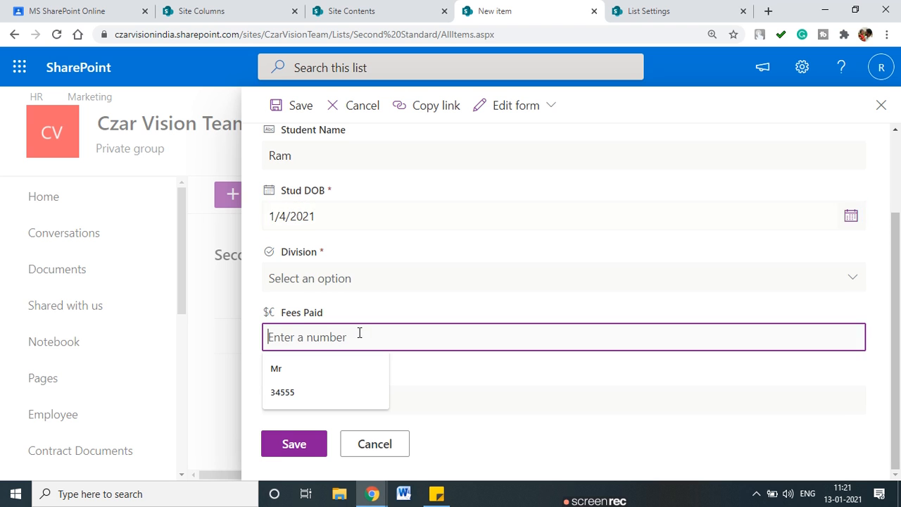
{"action": "type", "text": "45454"}
{"action": "left_click", "coordinate": [310, 279]}
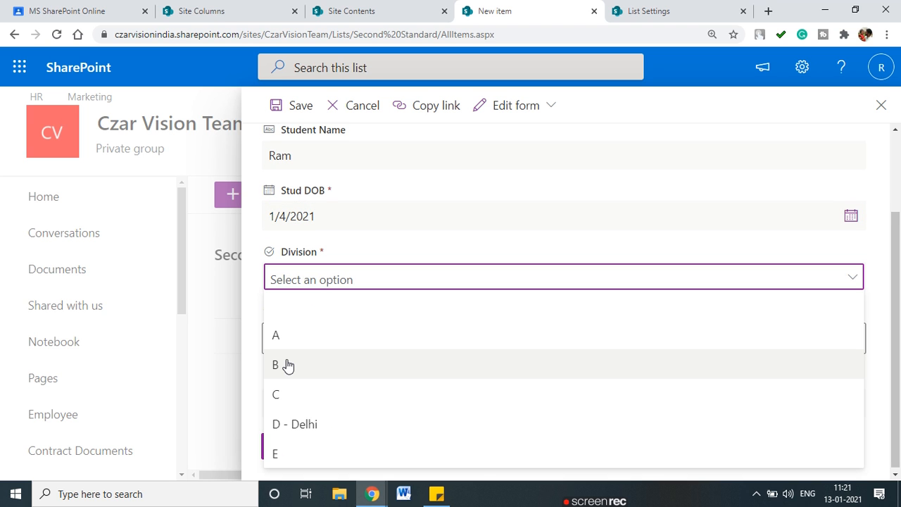
{"action": "left_click", "coordinate": [288, 365]}
{"action": "left_click", "coordinate": [294, 446]}
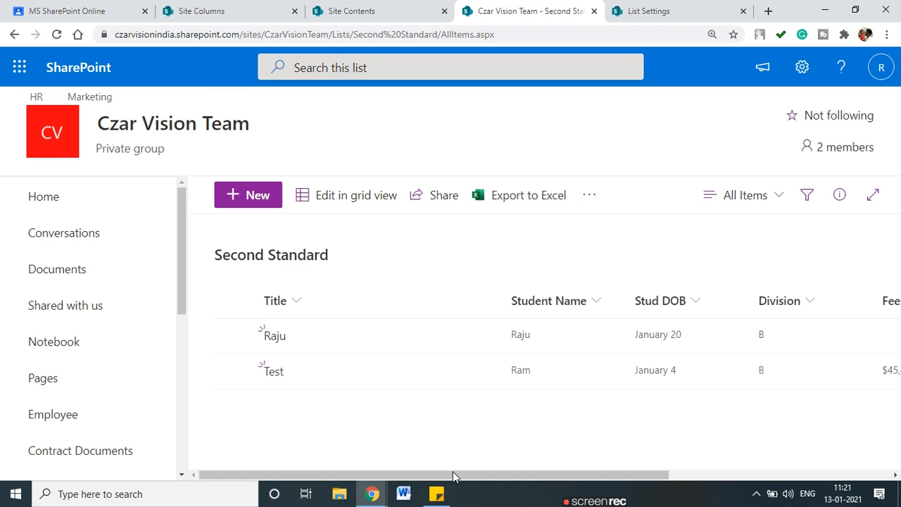
{"action": "left_click_drag", "start_coordinate": [478, 475], "coordinate": [795, 465]}
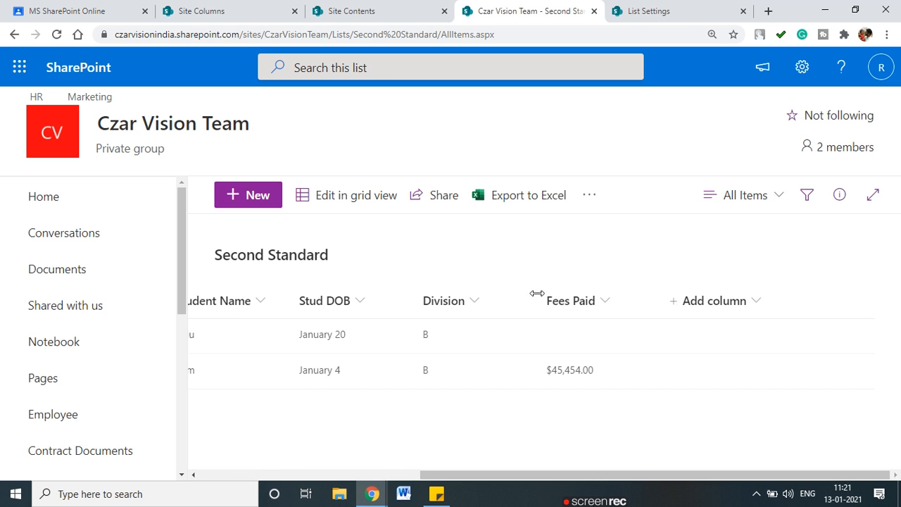
Launch ZoomIt from its desktop folder, dismiss its options dialog, and switch back to the Second Standard list in Chrome
{"action": "key", "text": "super+d"}
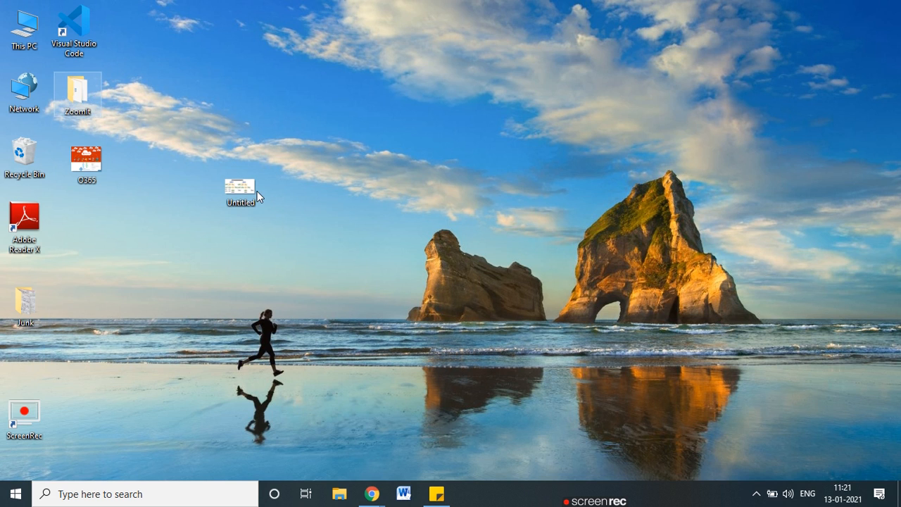
{"action": "double_click", "coordinate": [84, 101]}
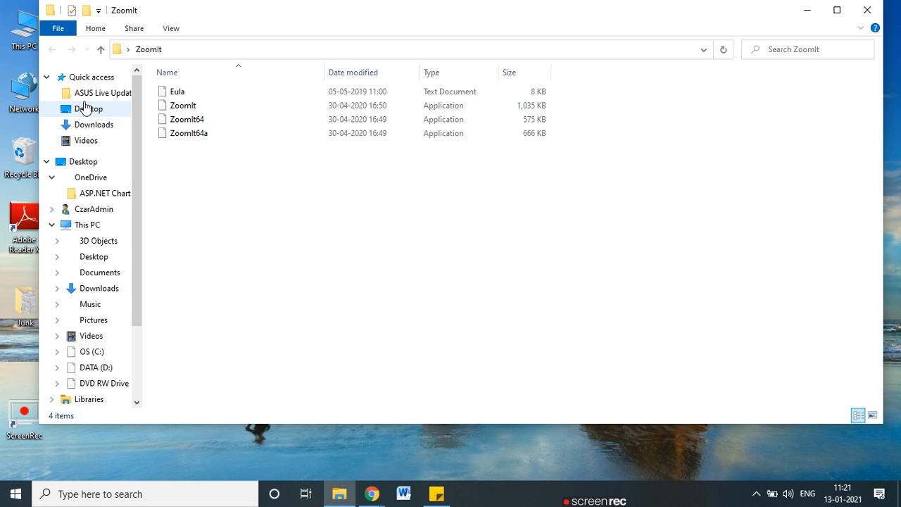
{"action": "double_click", "coordinate": [228, 107]}
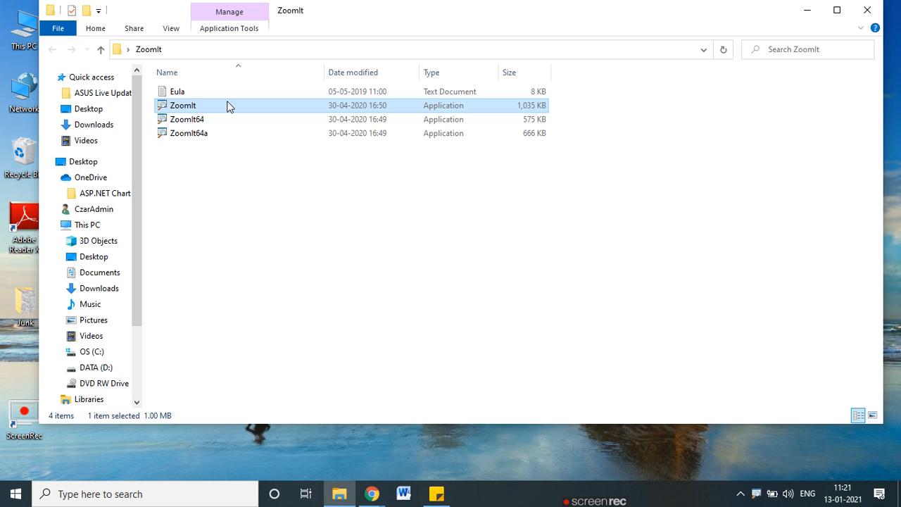
{"action": "double_click", "coordinate": [227, 107]}
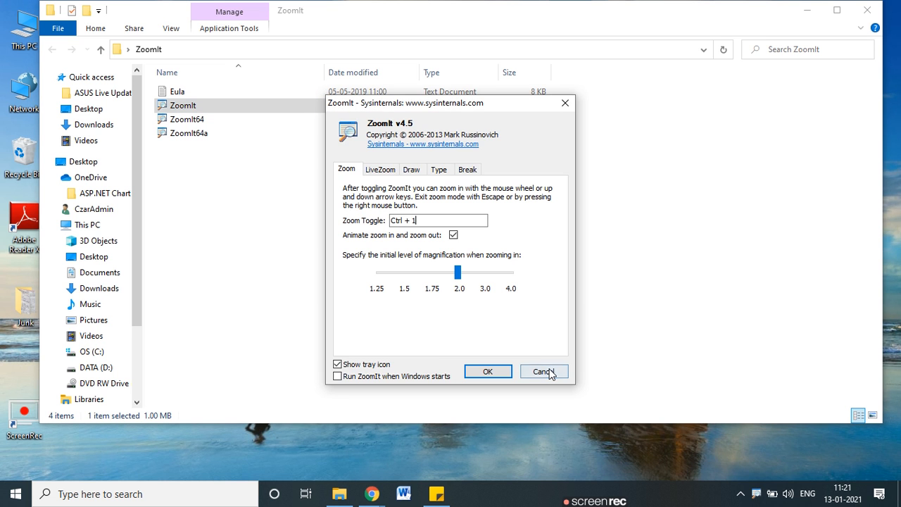
{"action": "left_click", "coordinate": [543, 372]}
{"action": "mouse_move", "coordinate": [369, 494]}
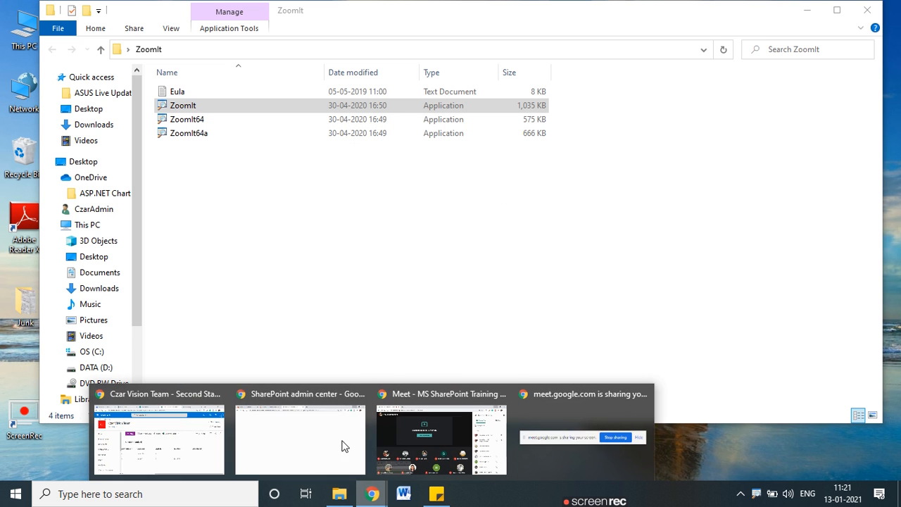
{"action": "left_click", "coordinate": [199, 434]}
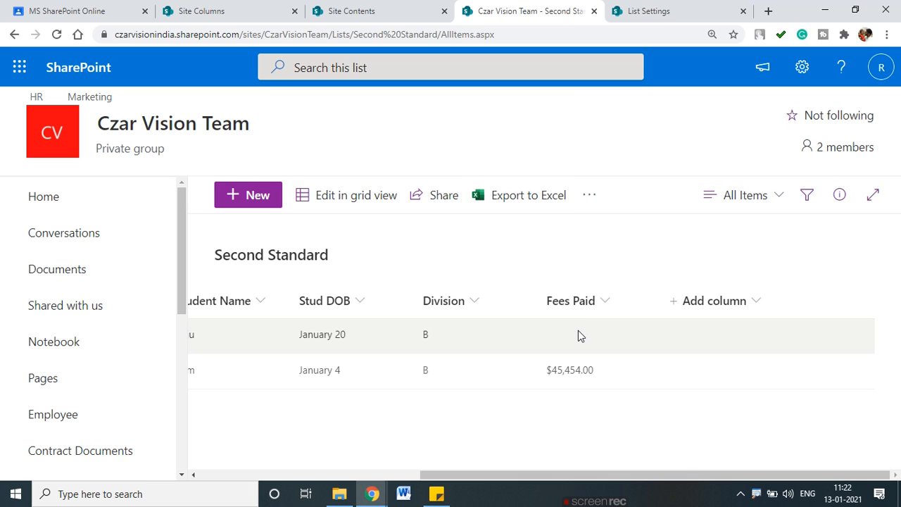
Circle the Test item's Fees Paid amount with the ZoomIt pen, and clear the drawing
{"action": "key", "text": "ctrl+2"}
{"action": "mouse_move", "coordinate": [594, 353]}
{"action": "left_mouse_down"}
{"action": "mouse_move", "coordinate": [508, 372]}
{"action": "mouse_move", "coordinate": [556, 350]}
{"action": "left_mouse_up"}
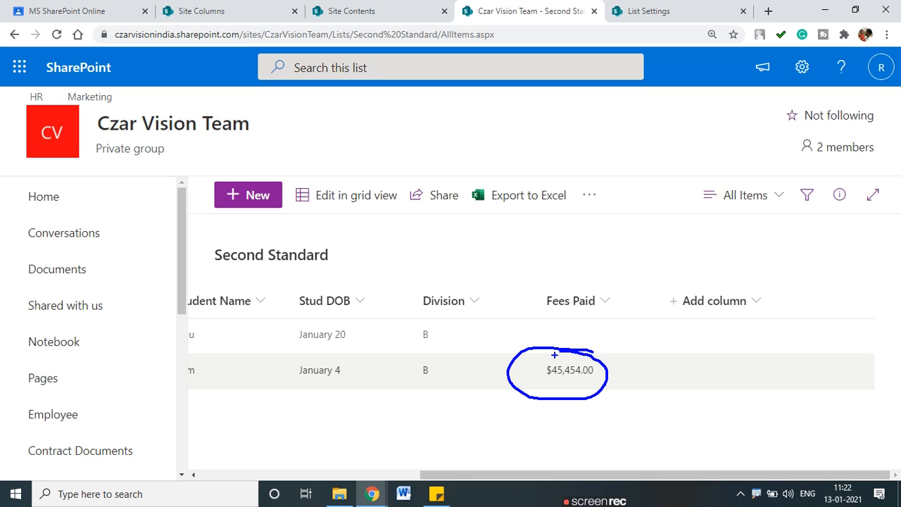
{"action": "key", "text": "Escape"}
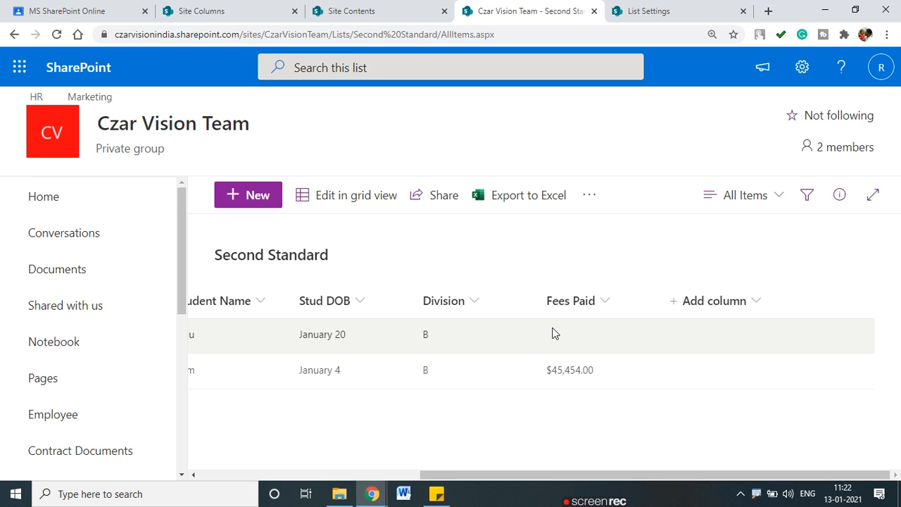
Circle the Fees Paid column heading, handwrite "100 List" above it with circling and underlining, and clear the annotations
{"action": "key", "text": "ctrl+2"}
{"action": "mouse_move", "coordinate": [599, 281]}
{"action": "left_mouse_down"}
{"action": "mouse_move", "coordinate": [541, 290]}
{"action": "mouse_move", "coordinate": [600, 280]}
{"action": "left_mouse_up"}
{"action": "mouse_move", "coordinate": [615, 241]}
{"action": "left_mouse_down"}
{"action": "mouse_move", "coordinate": [614, 262]}
{"action": "mouse_move", "coordinate": [632, 246]}
{"action": "mouse_move", "coordinate": [654, 249]}
{"action": "left_mouse_up"}
{"action": "mouse_move", "coordinate": [624, 283]}
{"action": "left_mouse_down"}
{"action": "mouse_move", "coordinate": [677, 256]}
{"action": "mouse_move", "coordinate": [624, 233]}
{"action": "mouse_move", "coordinate": [646, 285]}
{"action": "left_mouse_up"}
{"action": "left_click_drag", "start_coordinate": [690, 237], "coordinate": [732, 253]}
{"action": "left_click", "coordinate": [717, 237]}
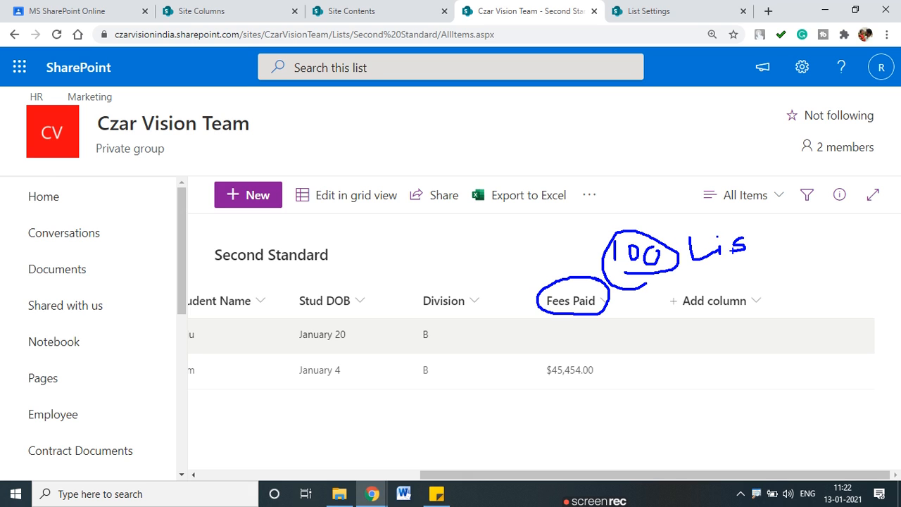
{"action": "mouse_move", "coordinate": [762, 225]}
{"action": "left_mouse_down"}
{"action": "mouse_move", "coordinate": [765, 256]}
{"action": "mouse_move", "coordinate": [782, 234]}
{"action": "left_mouse_up"}
{"action": "left_click_drag", "start_coordinate": [717, 275], "coordinate": [768, 267]}
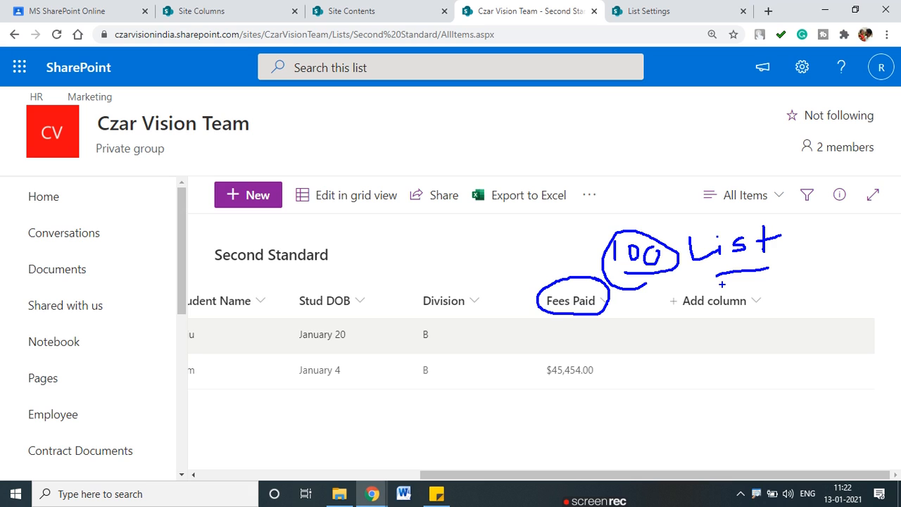
{"action": "key", "text": "Escape"}
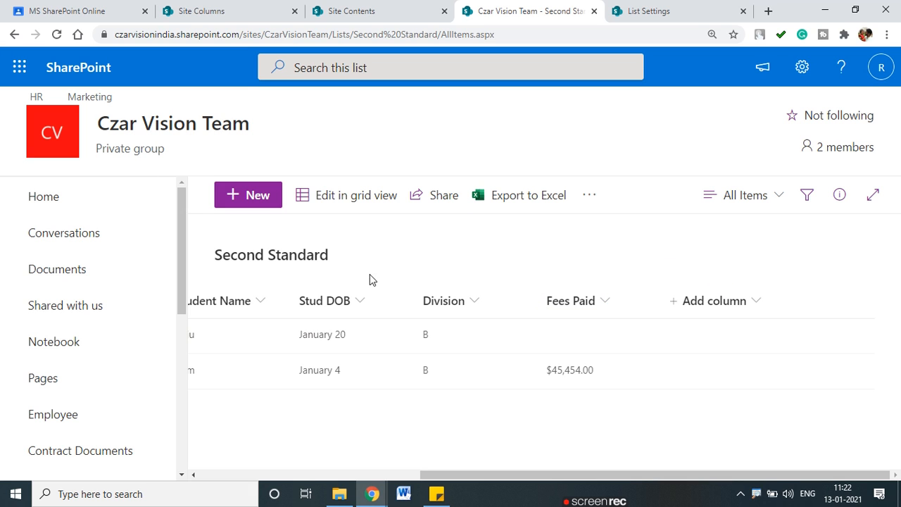
Return to the Site Columns page and open the Fees Paid column from Students Group for editing
{"action": "left_click_drag", "start_coordinate": [453, 476], "coordinate": [272, 475]}
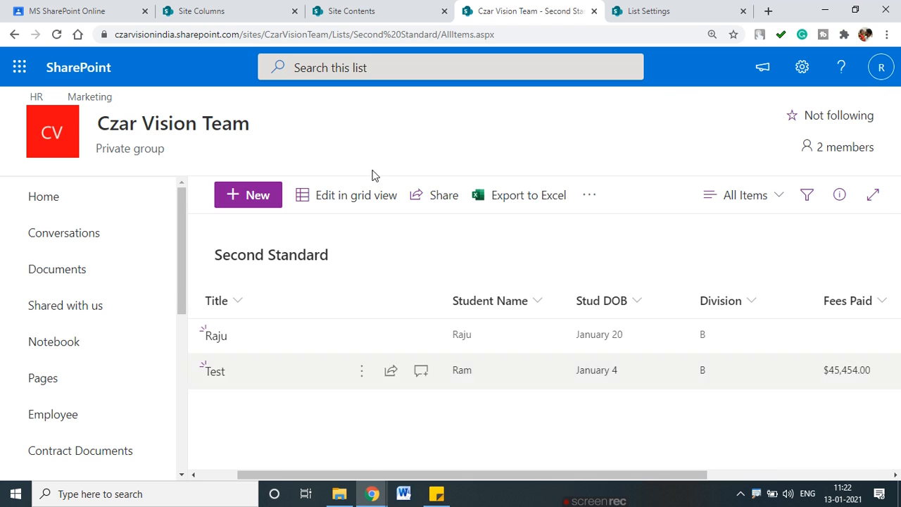
{"action": "left_click", "coordinate": [212, 11]}
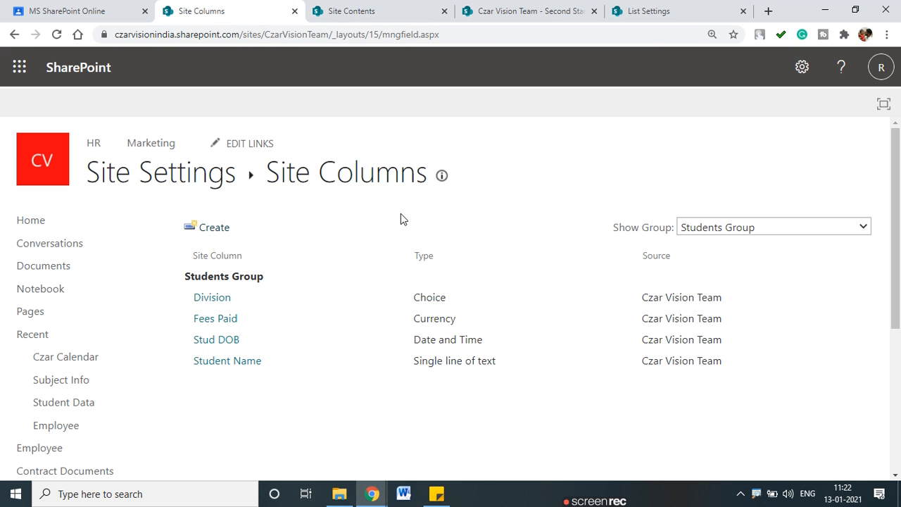
{"action": "left_click", "coordinate": [218, 324]}
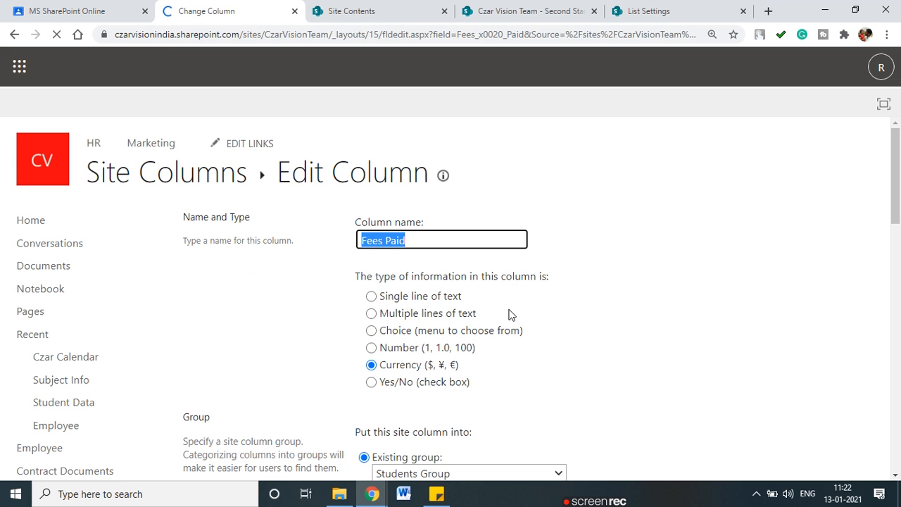
Set the Fees Paid column's currency format to ₹123,456.00 (India) and submit the change with all list columns being updated
{"action": "scroll", "coordinate": [449, 284], "scroll_direction": "down", "scroll_amount": 10}
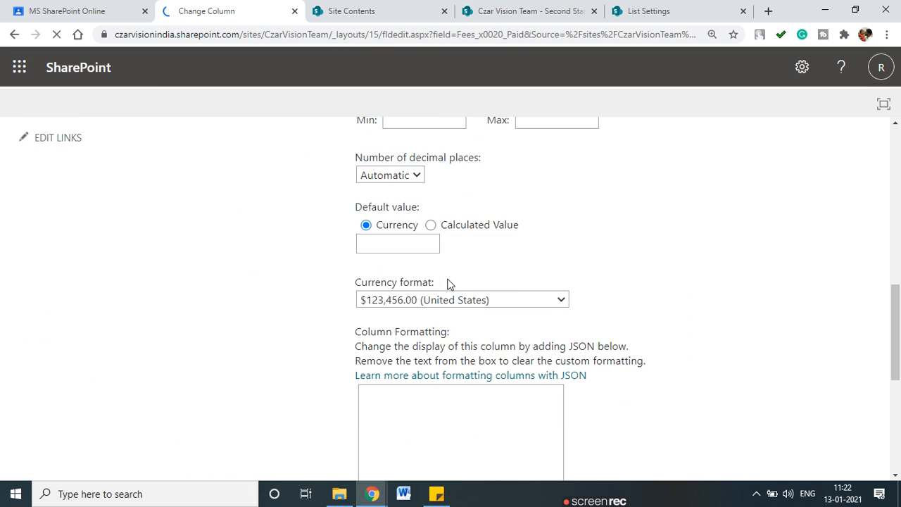
{"action": "left_click", "coordinate": [445, 169]}
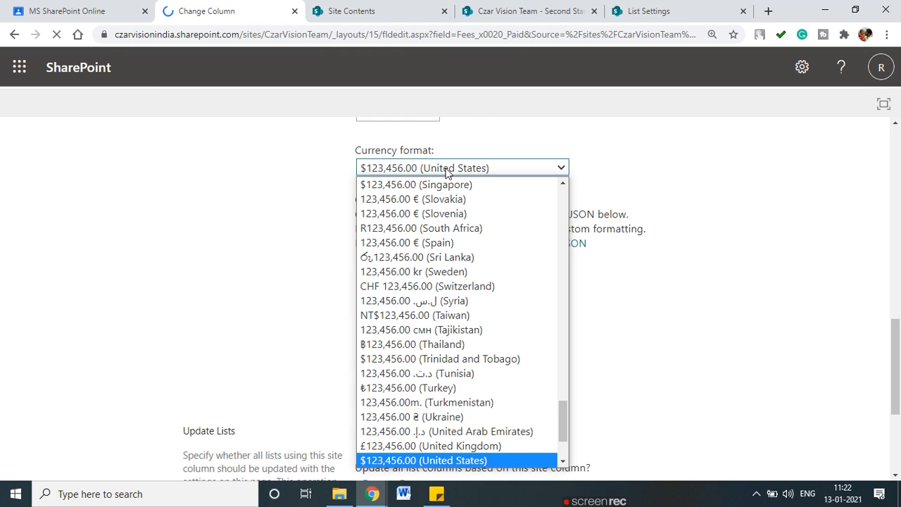
{"action": "scroll", "coordinate": [444, 227], "scroll_direction": "up", "scroll_amount": 1}
{"action": "scroll", "coordinate": [444, 308], "scroll_direction": "down", "scroll_amount": 3}
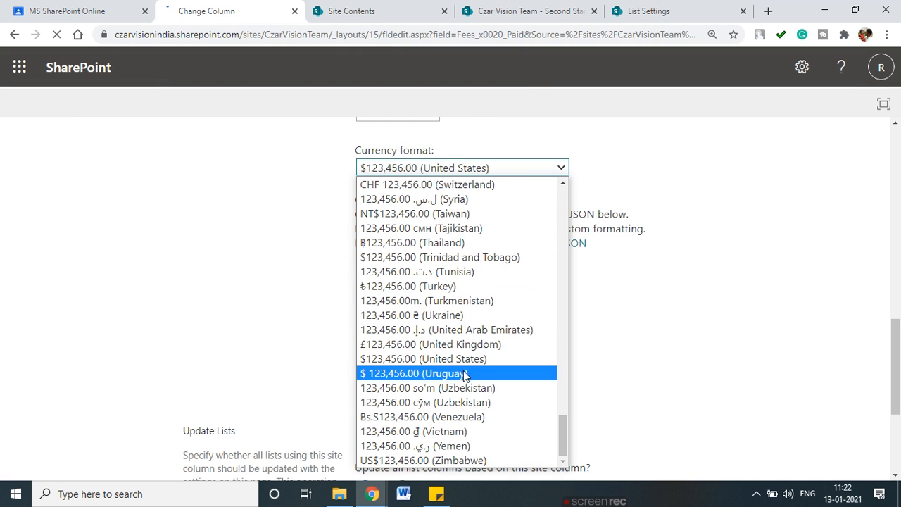
{"action": "scroll", "coordinate": [465, 408], "scroll_direction": "up", "scroll_amount": 4}
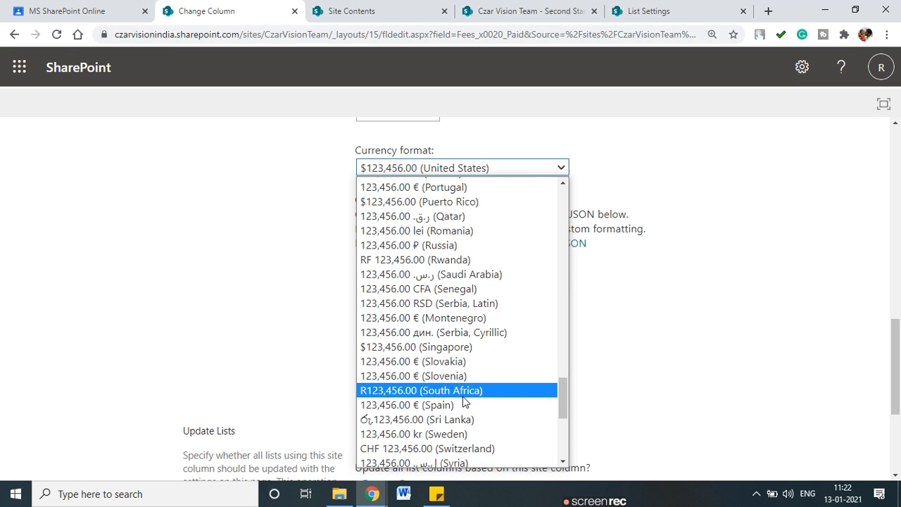
{"action": "scroll", "coordinate": [465, 401], "scroll_direction": "up", "scroll_amount": 4}
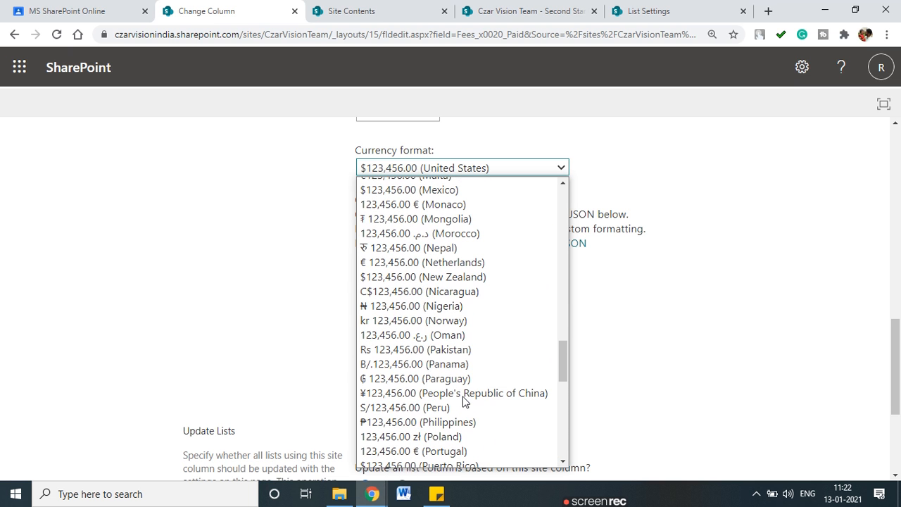
{"action": "scroll", "coordinate": [465, 402], "scroll_direction": "up", "scroll_amount": 10}
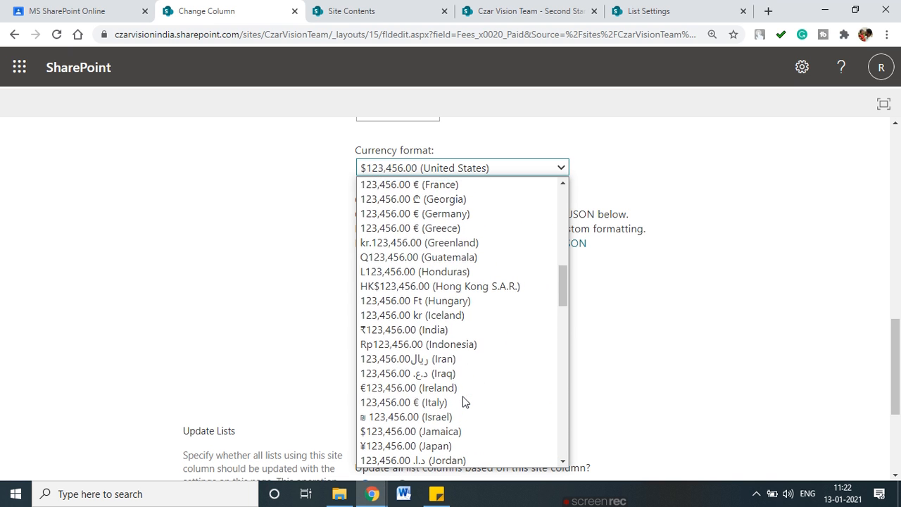
{"action": "scroll", "coordinate": [465, 402], "scroll_direction": "up", "scroll_amount": 10}
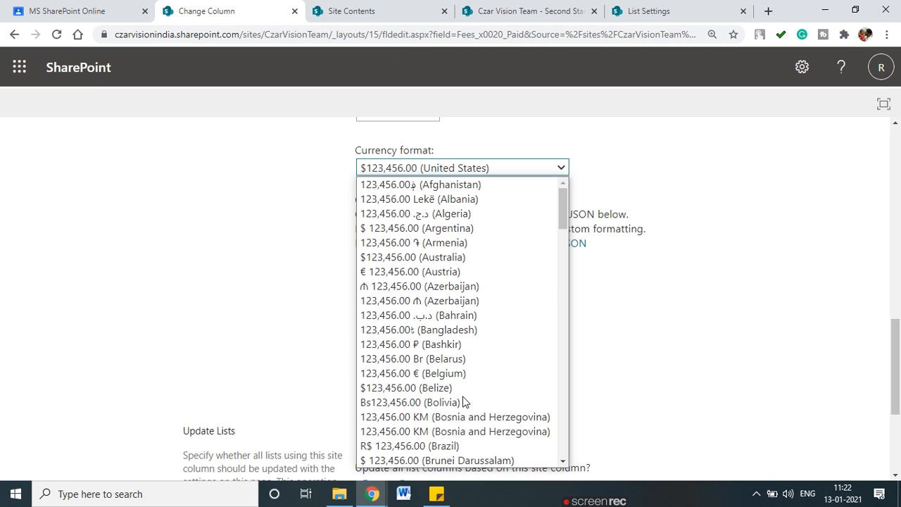
{"action": "scroll", "coordinate": [465, 401], "scroll_direction": "down", "scroll_amount": 7}
{"action": "scroll", "coordinate": [465, 401], "scroll_direction": "down", "scroll_amount": 4}
{"action": "left_click", "coordinate": [464, 402]}
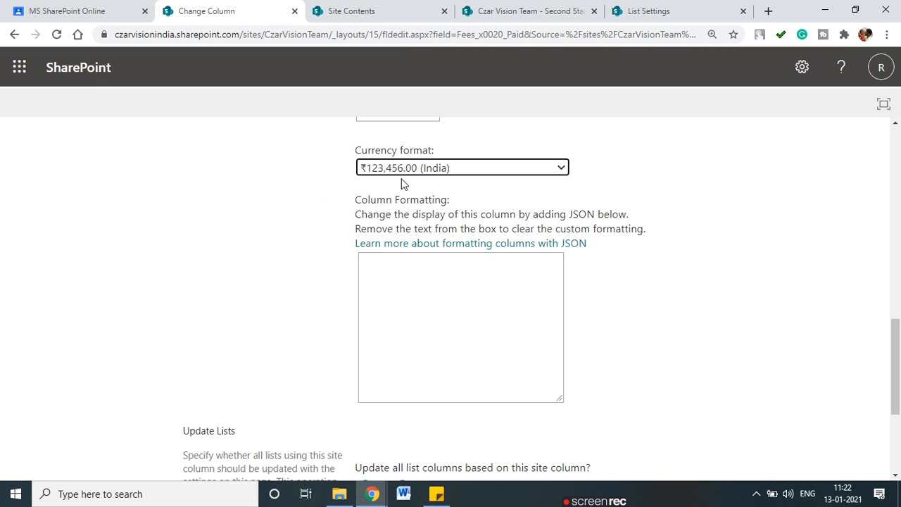
{"action": "scroll", "coordinate": [617, 342], "scroll_direction": "down", "scroll_amount": 3}
{"action": "left_click", "coordinate": [761, 398]}
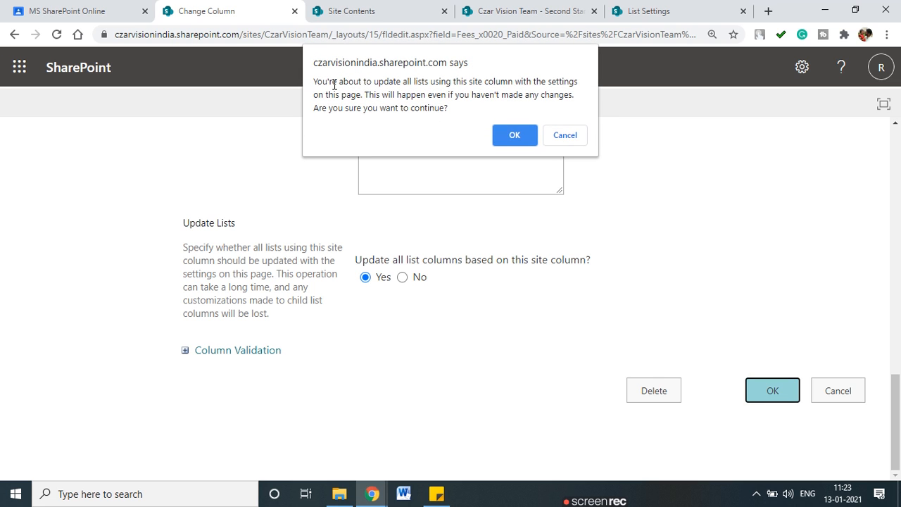
Circle the update-all-lists confirmation message with the pen, underline its last two sentences, and clear the drawing
{"action": "mouse_move", "coordinate": [328, 72]}
{"action": "left_mouse_down"}
{"action": "mouse_move", "coordinate": [298, 88]}
{"action": "mouse_move", "coordinate": [297, 108]}
{"action": "mouse_move", "coordinate": [320, 125]}
{"action": "mouse_move", "coordinate": [566, 113]}
{"action": "mouse_move", "coordinate": [587, 76]}
{"action": "mouse_move", "coordinate": [551, 62]}
{"action": "mouse_move", "coordinate": [358, 71]}
{"action": "left_mouse_up"}
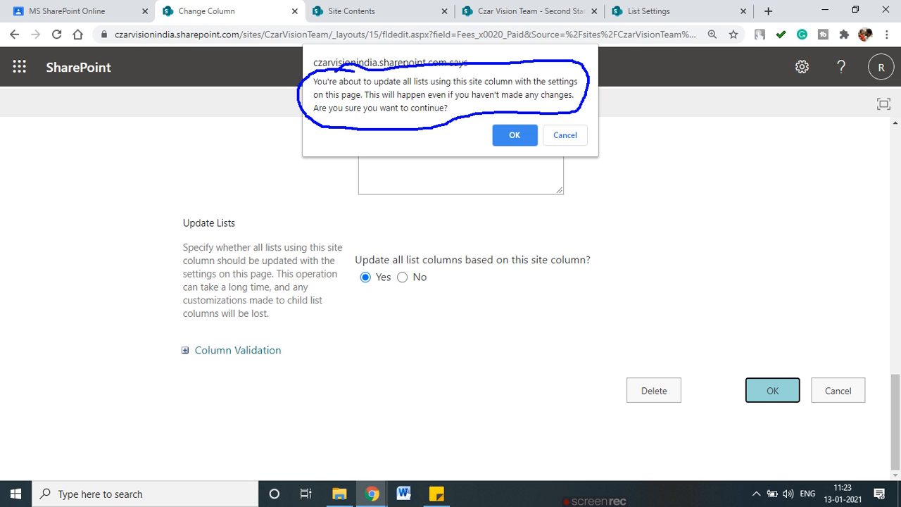
{"action": "left_click_drag", "start_coordinate": [357, 105], "coordinate": [557, 104]}
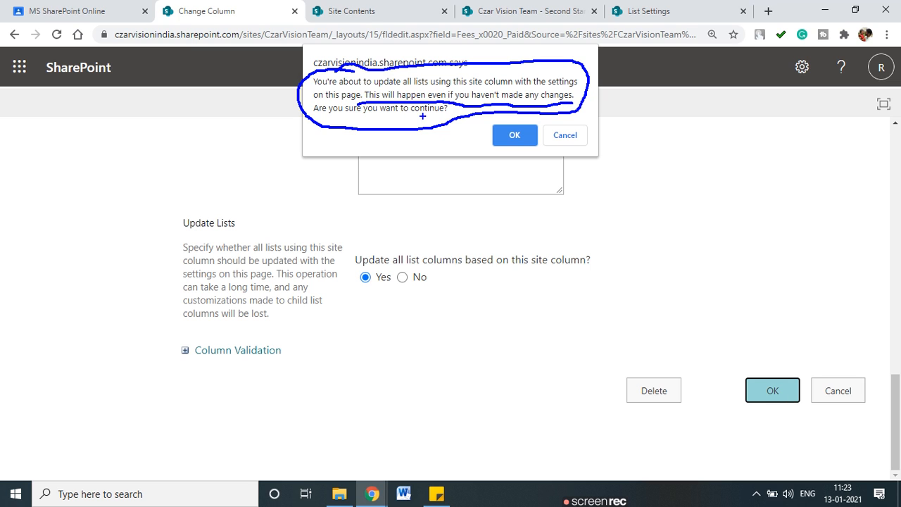
{"action": "left_click_drag", "start_coordinate": [328, 117], "coordinate": [451, 117]}
{"action": "key", "text": "Escape"}
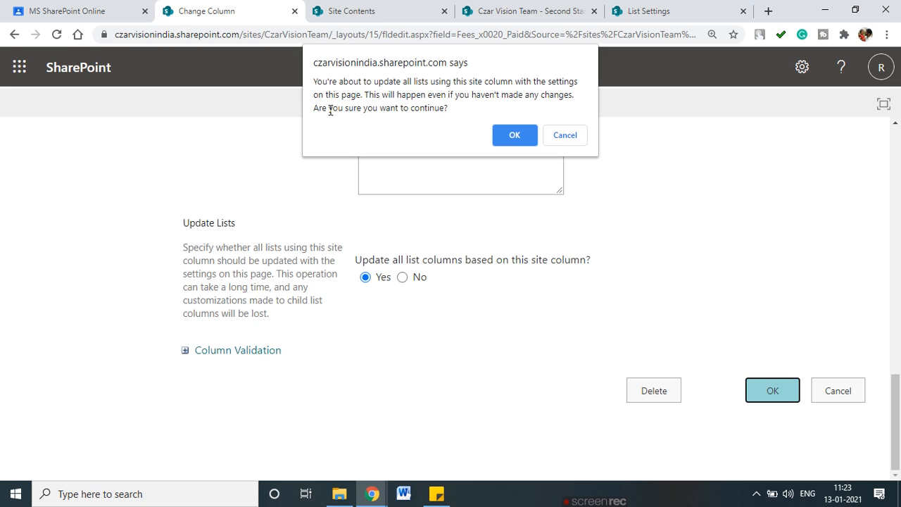
Confirm updating all lists that use the site column, and reload the Second Standard list to check its Fees Paid column
{"action": "left_click", "coordinate": [493, 135]}
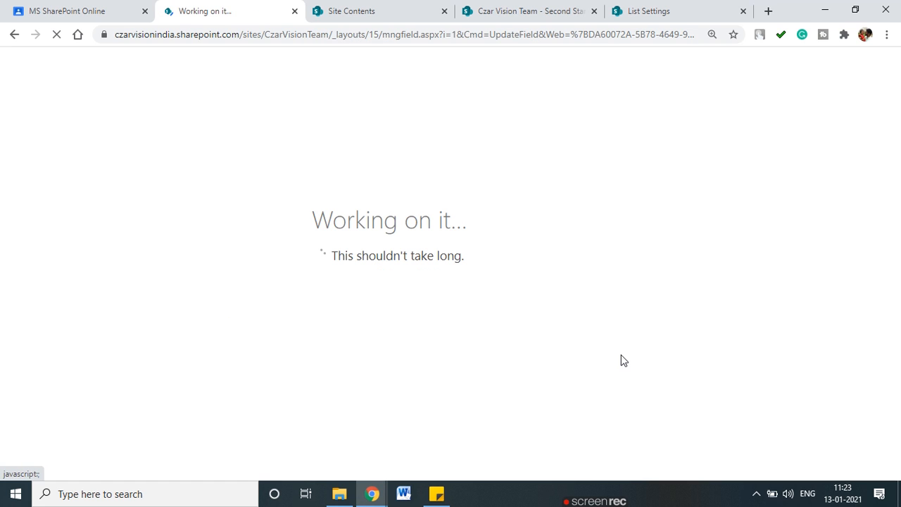
{"action": "left_click", "coordinate": [507, 11]}
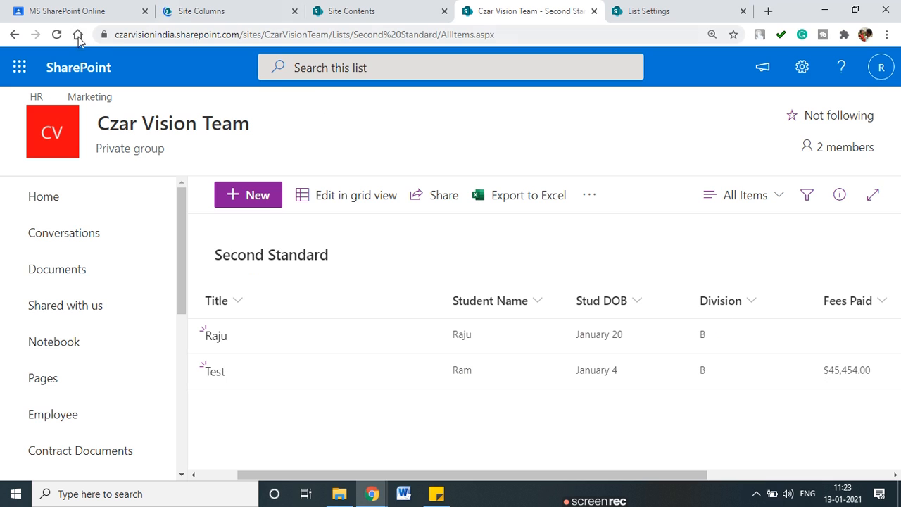
{"action": "left_click", "coordinate": [56, 33]}
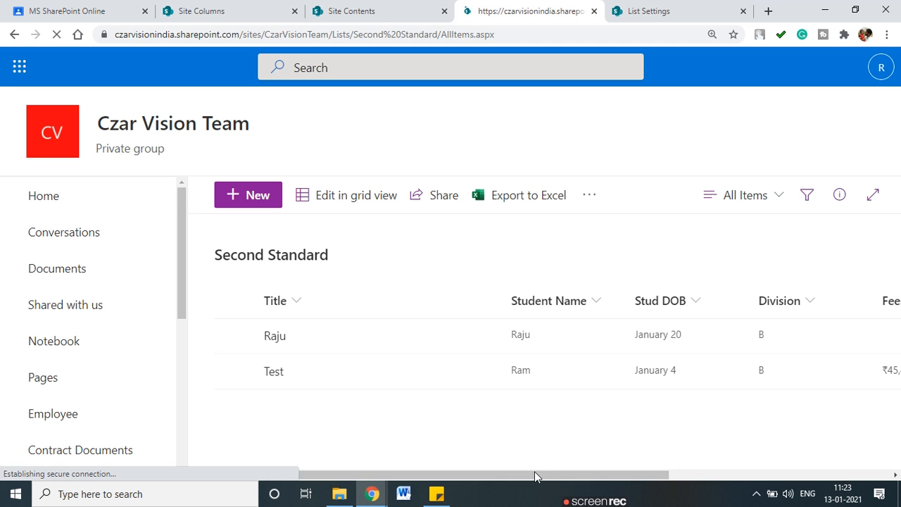
{"action": "left_click_drag", "start_coordinate": [534, 471], "coordinate": [731, 471]}
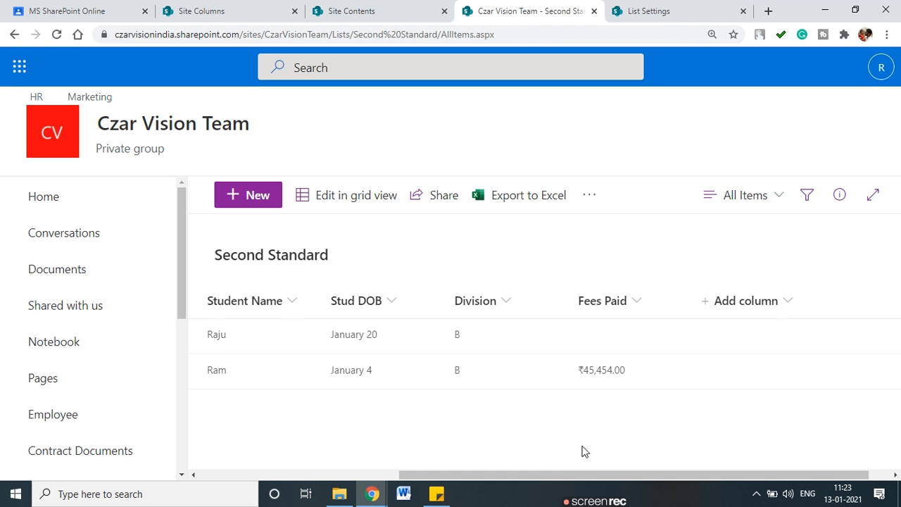
Circle the Second Standard list's Fees Paid amount with an arrow, handwrite a boxed "100" above the column heading, and clear the annotations
{"action": "mouse_move", "coordinate": [575, 389]}
{"action": "left_mouse_down"}
{"action": "mouse_move", "coordinate": [583, 376]}
{"action": "mouse_move", "coordinate": [596, 403]}
{"action": "left_mouse_up"}
{"action": "mouse_move", "coordinate": [607, 357]}
{"action": "left_mouse_down"}
{"action": "mouse_move", "coordinate": [578, 354]}
{"action": "mouse_move", "coordinate": [646, 375]}
{"action": "mouse_move", "coordinate": [592, 350]}
{"action": "left_mouse_up"}
{"action": "mouse_move", "coordinate": [583, 278]}
{"action": "left_mouse_down"}
{"action": "mouse_move", "coordinate": [582, 253]}
{"action": "mouse_move", "coordinate": [610, 258]}
{"action": "mouse_move", "coordinate": [625, 280]}
{"action": "mouse_move", "coordinate": [633, 255]}
{"action": "left_mouse_up"}
{"action": "mouse_move", "coordinate": [571, 283]}
{"action": "left_mouse_down"}
{"action": "mouse_move", "coordinate": [636, 284]}
{"action": "mouse_move", "coordinate": [638, 243]}
{"action": "mouse_move", "coordinate": [583, 275]}
{"action": "left_mouse_up"}
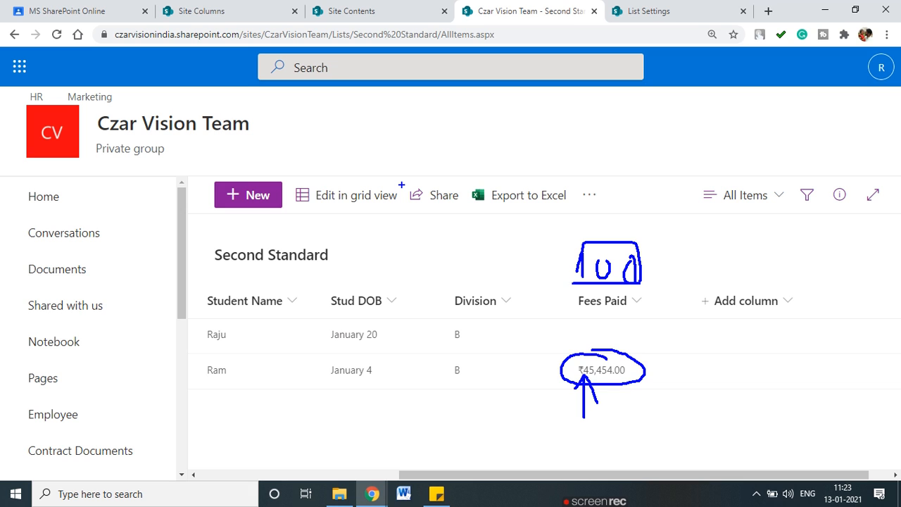
{"action": "key", "text": "Escape"}
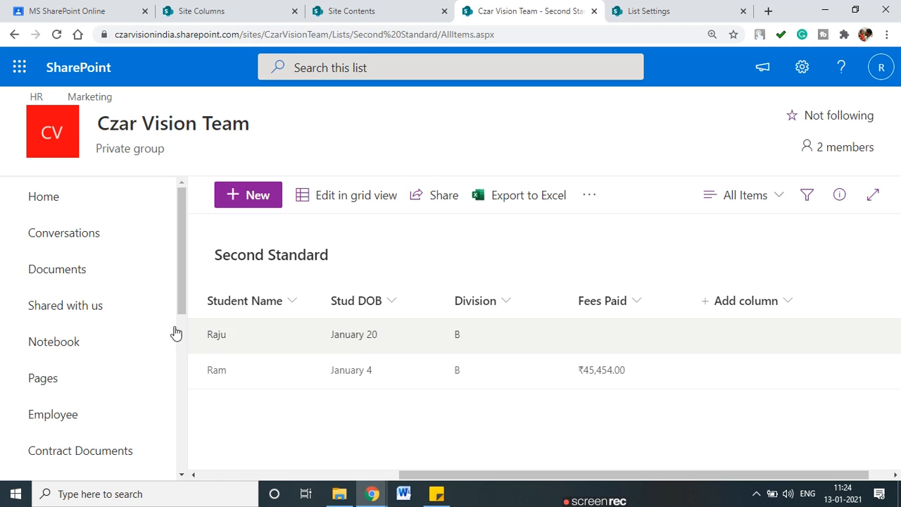
Open the First Standard list and check the currency format in its Fees Paid column
{"action": "scroll", "coordinate": [53, 380], "scroll_direction": "down", "scroll_amount": 2}
{"action": "scroll", "coordinate": [43, 318], "scroll_direction": "up", "scroll_amount": 3}
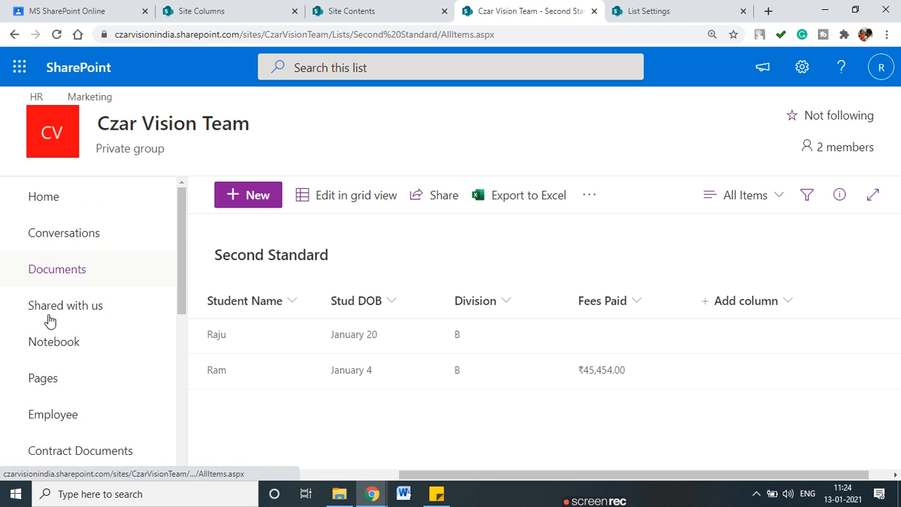
{"action": "scroll", "coordinate": [50, 376], "scroll_direction": "down", "scroll_amount": 5}
{"action": "scroll", "coordinate": [106, 405], "scroll_direction": "down", "scroll_amount": 1}
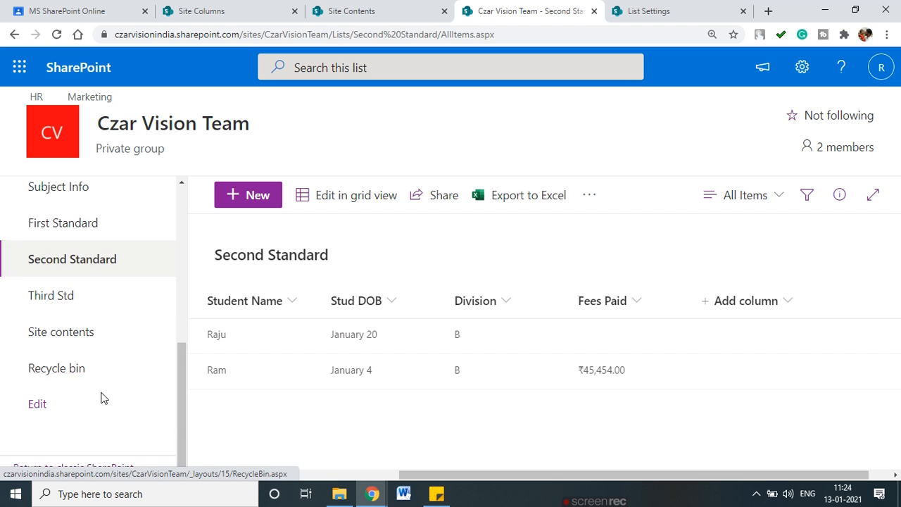
{"action": "left_click", "coordinate": [86, 231]}
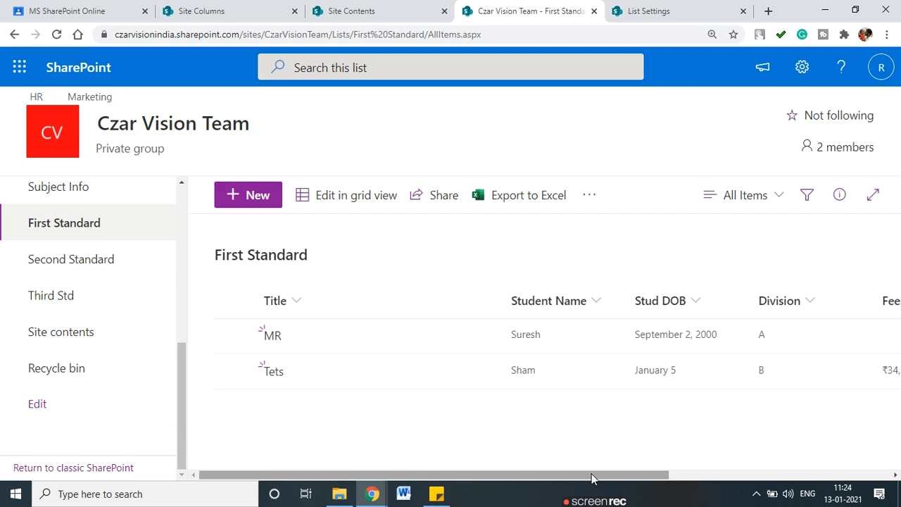
{"action": "scroll", "coordinate": [744, 439], "scroll_direction": "right", "scroll_amount": 5}
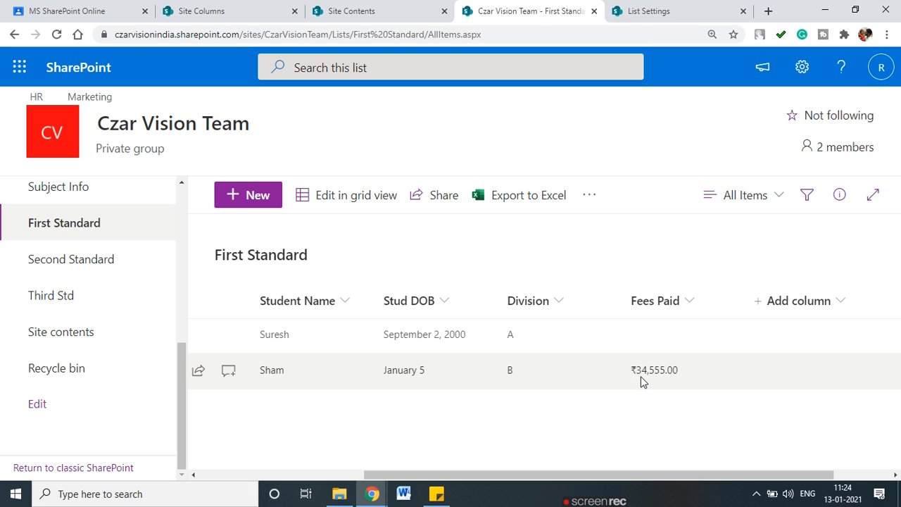
{"action": "left_click_drag", "start_coordinate": [618, 476], "coordinate": [365, 454]}
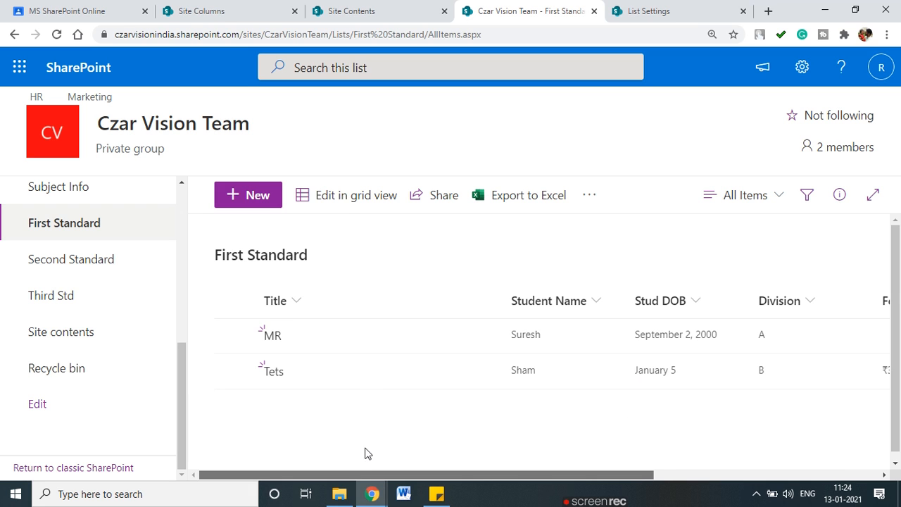
Return to the Site Columns page, mute the microphone in the Google Meet window, and minimize that window
{"action": "left_click", "coordinate": [359, 11]}
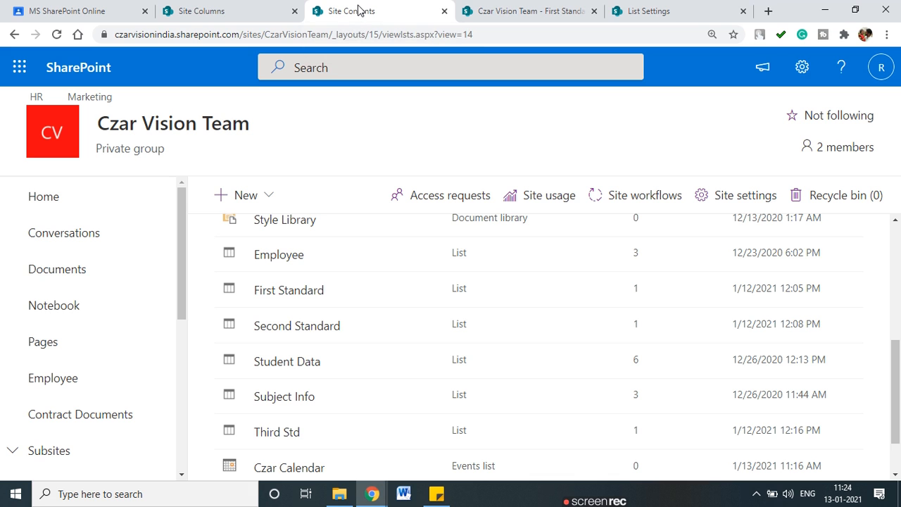
{"action": "left_click", "coordinate": [264, 11]}
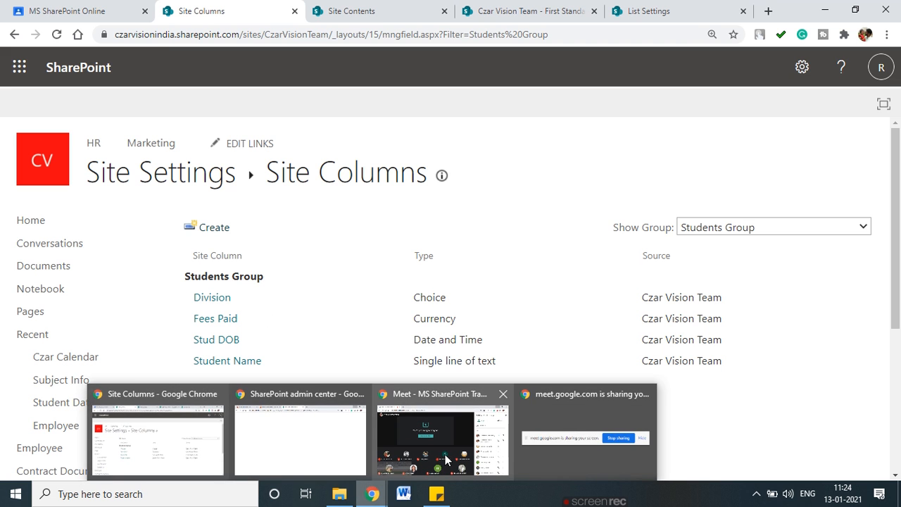
{"action": "key", "text": "alt+Tab"}
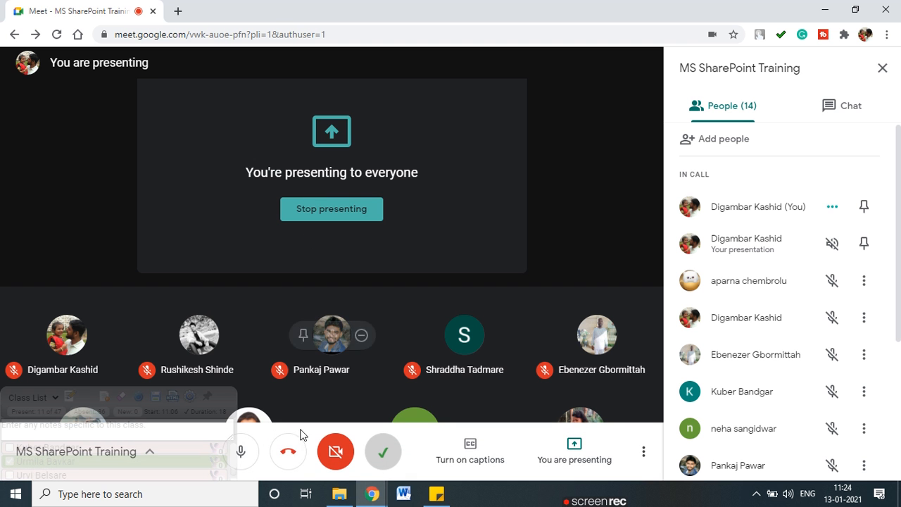
{"action": "left_click", "coordinate": [242, 452]}
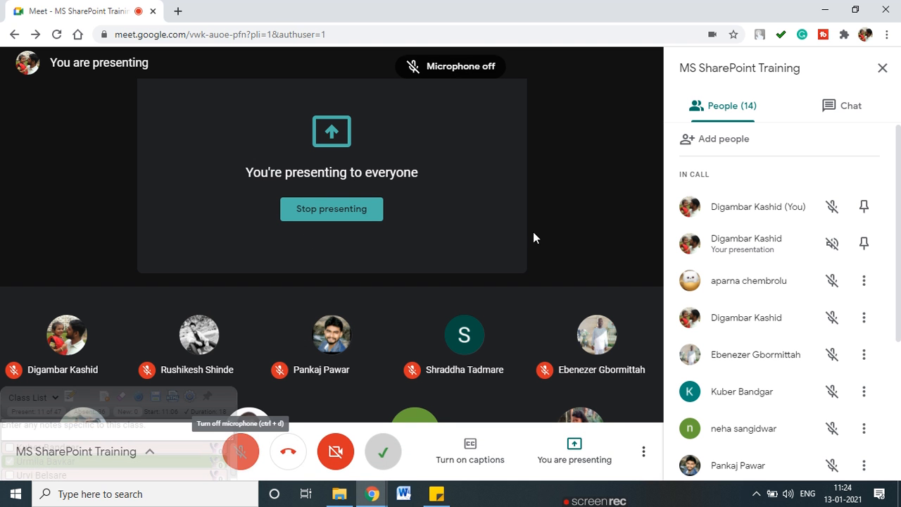
{"action": "left_click", "coordinate": [825, 10]}
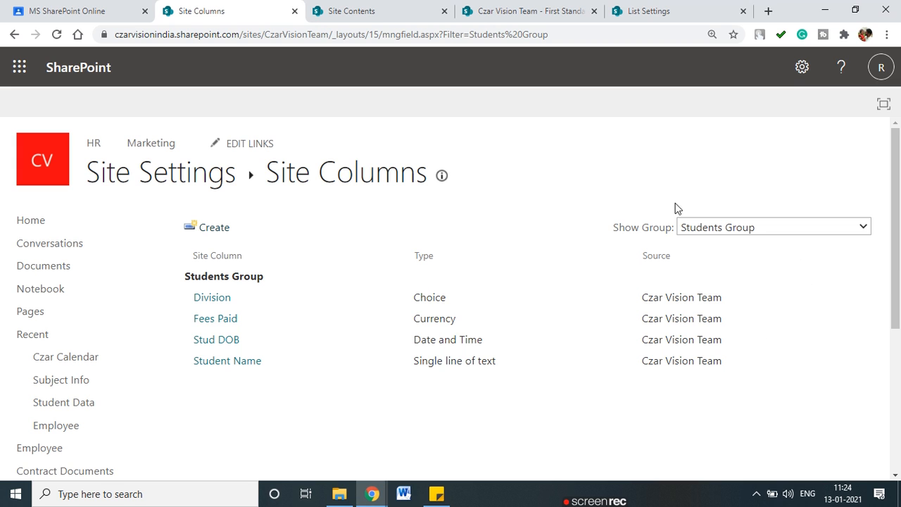
Switch to the Google Meet window, turn the microphone back on, and minimize the window again
{"action": "mouse_move", "coordinate": [372, 493]}
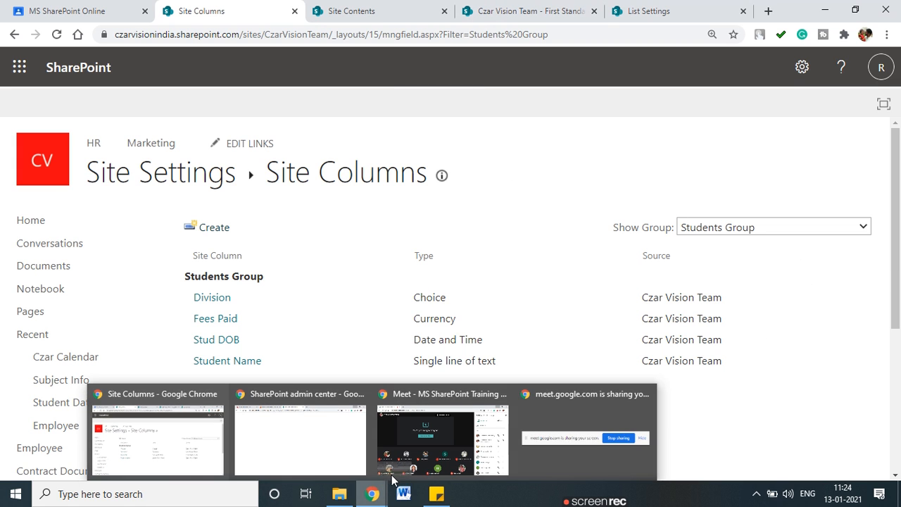
{"action": "left_click", "coordinate": [409, 419]}
{"action": "mouse_move", "coordinate": [420, 282]}
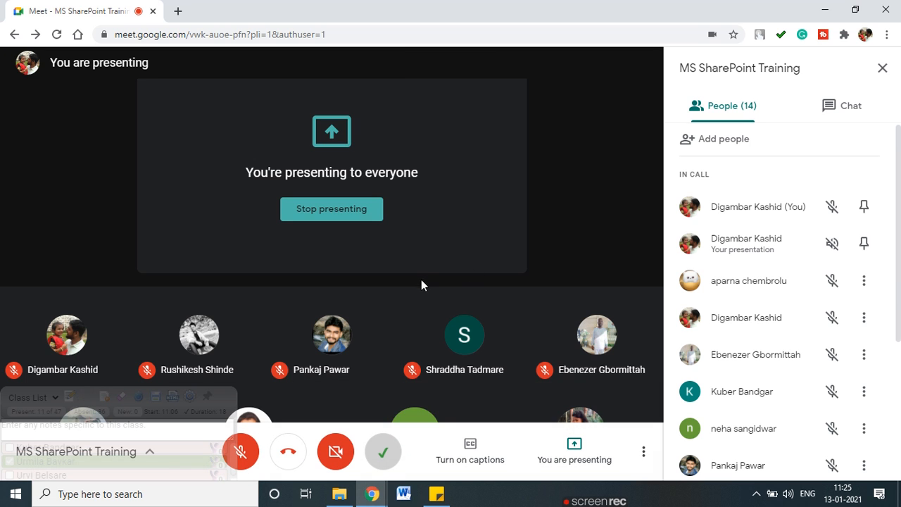
{"action": "left_click", "coordinate": [240, 452]}
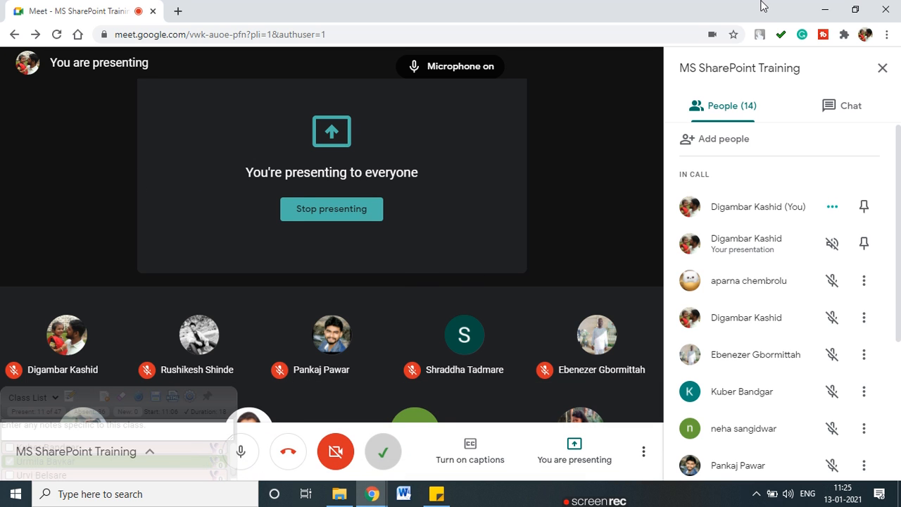
{"action": "left_click", "coordinate": [825, 9]}
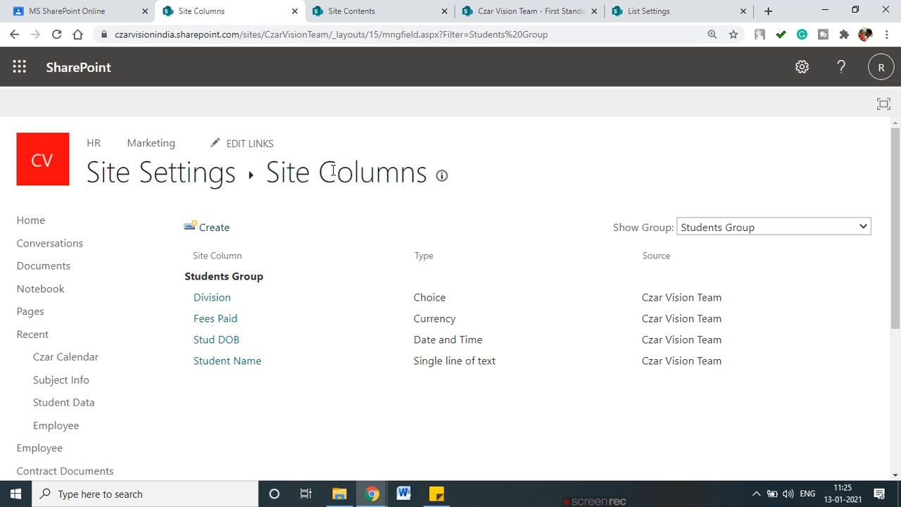
Open Site Settings from the Site Contents page and mark the Site columns and Site content types entries with the pen
{"action": "left_click", "coordinate": [400, 9]}
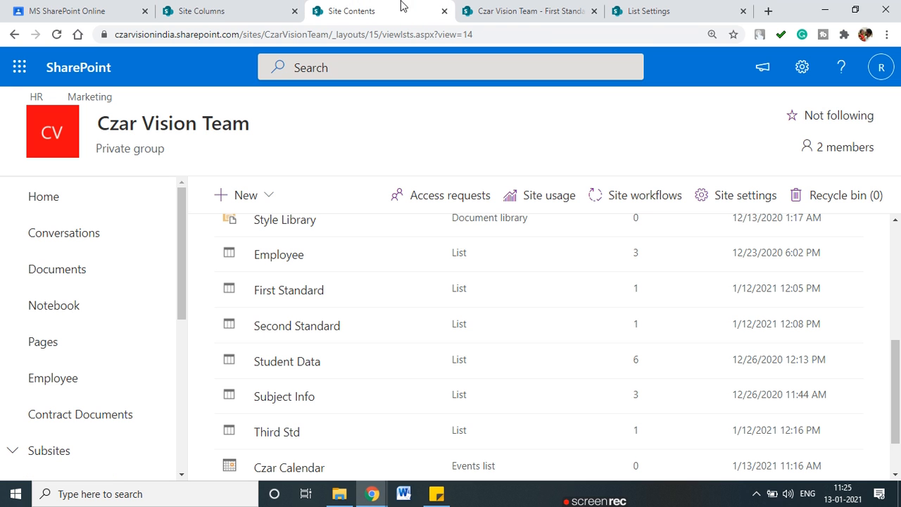
{"action": "scroll", "coordinate": [231, 302], "scroll_direction": "down", "scroll_amount": 2}
{"action": "scroll", "coordinate": [106, 332], "scroll_direction": "down", "scroll_amount": 5}
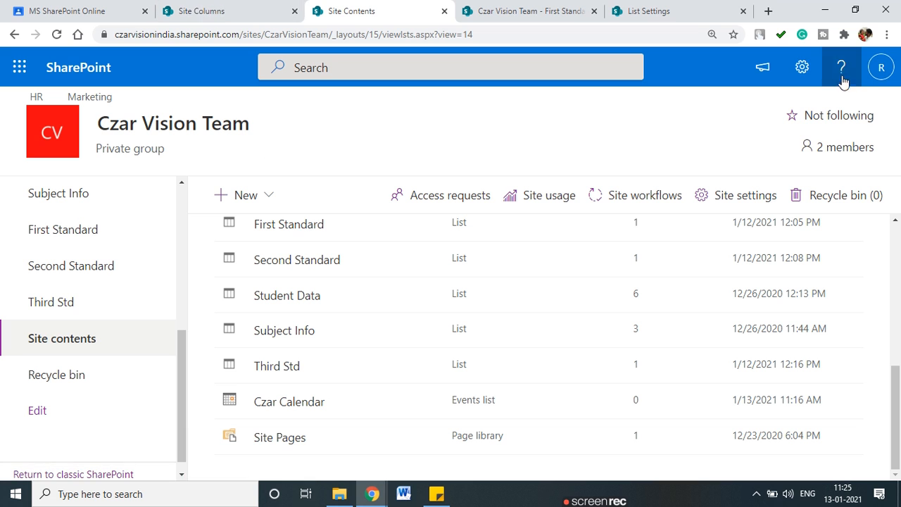
{"action": "left_click", "coordinate": [815, 74]}
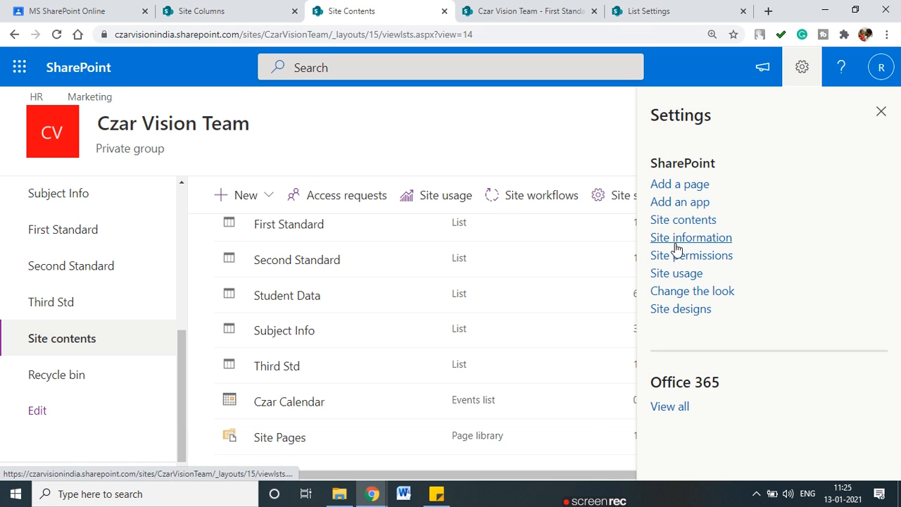
{"action": "left_click", "coordinate": [680, 220]}
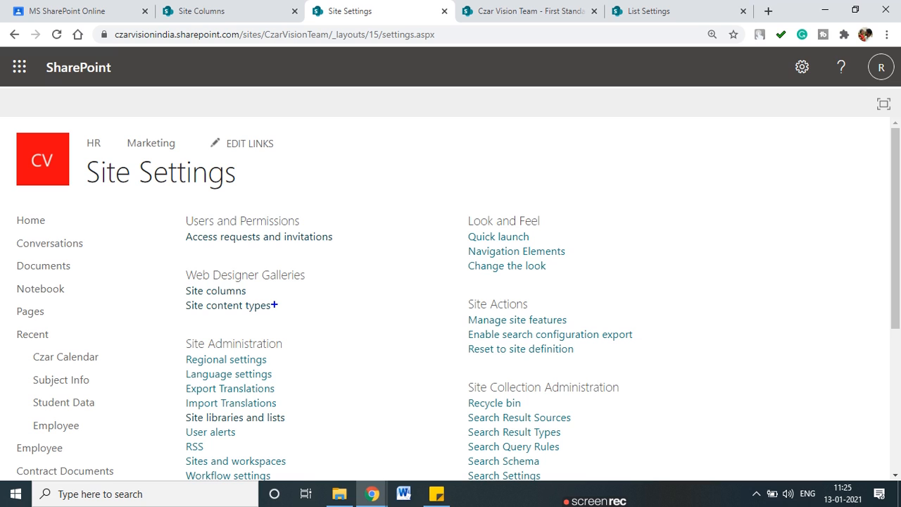
{"action": "mouse_move", "coordinate": [223, 292]}
{"action": "left_mouse_down"}
{"action": "mouse_move", "coordinate": [174, 303]}
{"action": "mouse_move", "coordinate": [297, 304]}
{"action": "left_mouse_up"}
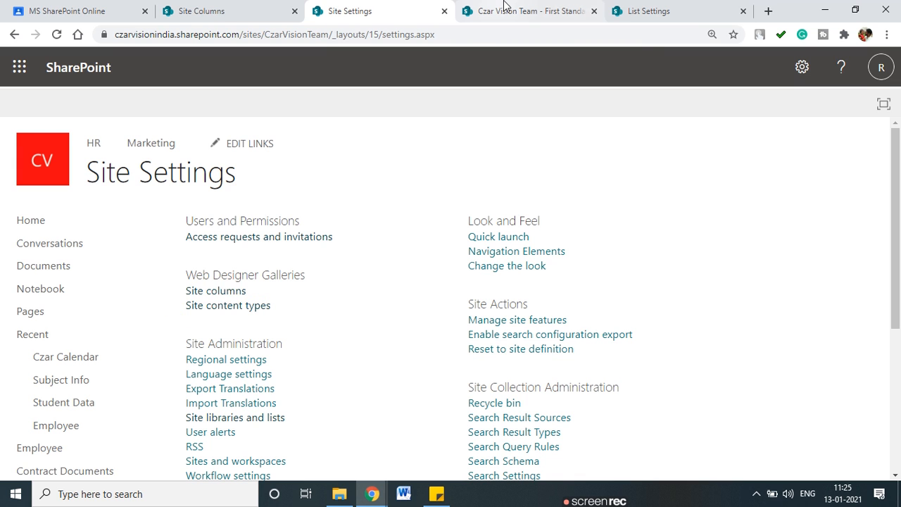
Open the First Standard list's settings and go to its Advanced Settings page
{"action": "left_click", "coordinate": [504, 10]}
{"action": "left_click", "coordinate": [803, 78]}
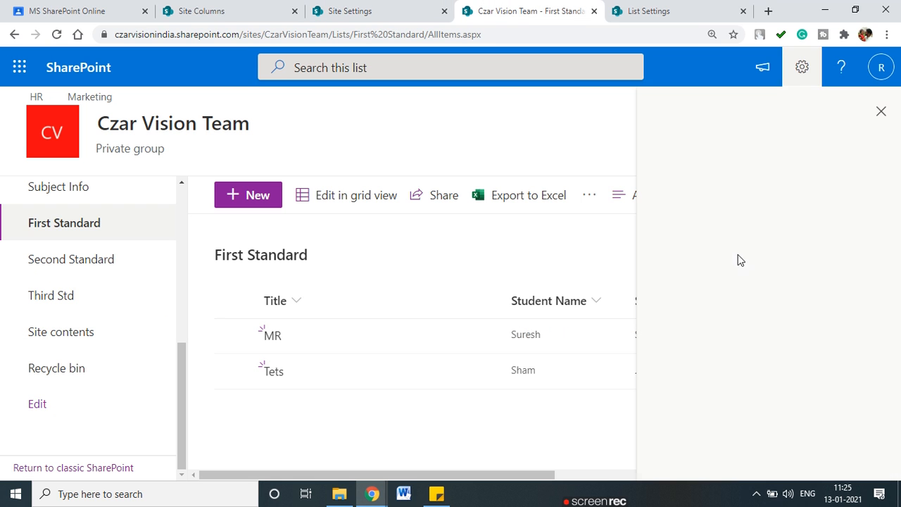
{"action": "left_click", "coordinate": [686, 240]}
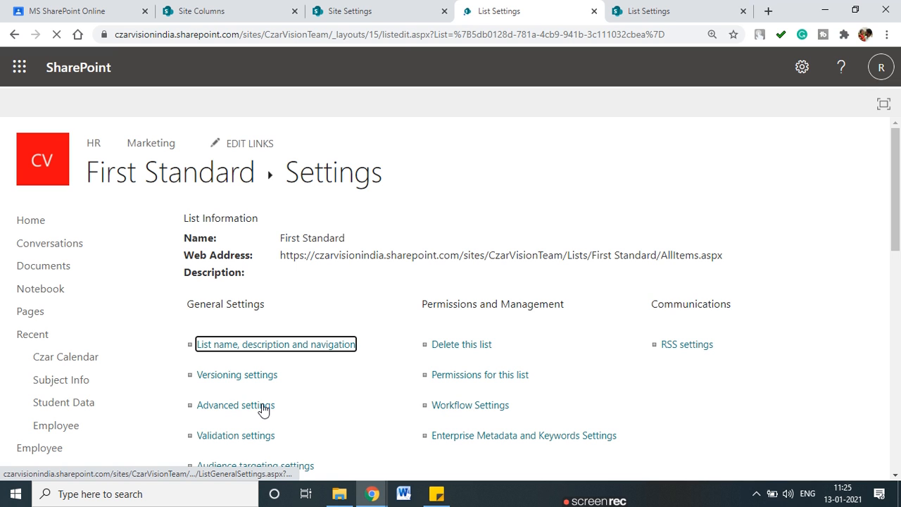
{"action": "left_click", "coordinate": [263, 407]}
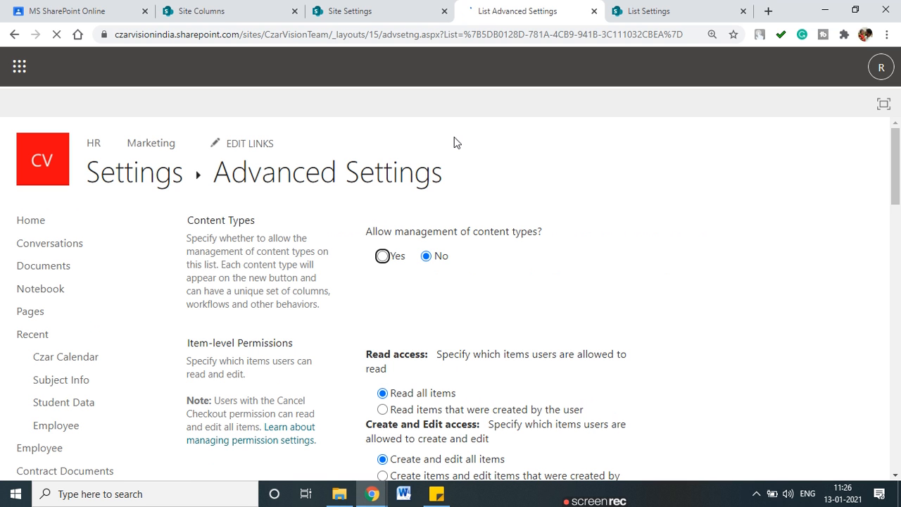
Circle the option to allow management of content types, clear the drawing, and return to the First Standard list's settings
{"action": "mouse_move", "coordinate": [556, 220]}
{"action": "left_mouse_down"}
{"action": "mouse_move", "coordinate": [466, 214]}
{"action": "mouse_move", "coordinate": [384, 261]}
{"action": "mouse_move", "coordinate": [479, 269]}
{"action": "mouse_move", "coordinate": [558, 243]}
{"action": "mouse_move", "coordinate": [549, 218]}
{"action": "left_mouse_up"}
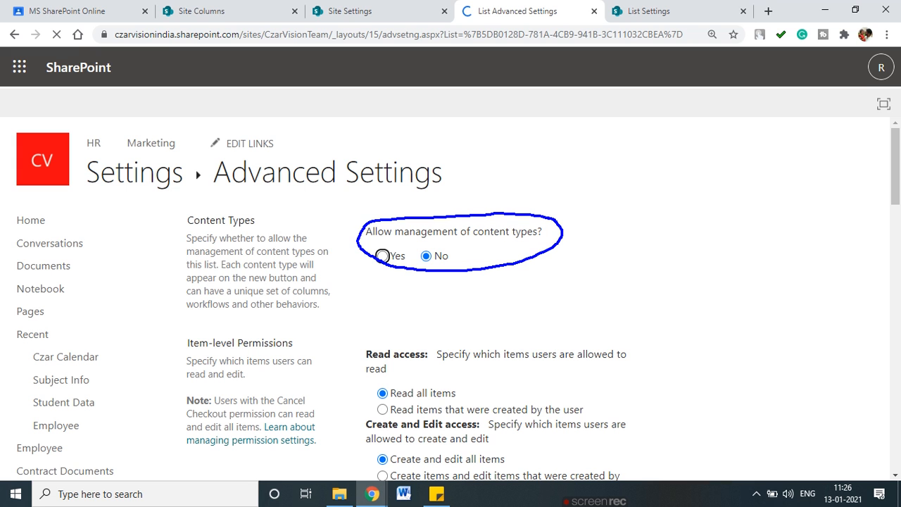
{"action": "key", "text": "Escape"}
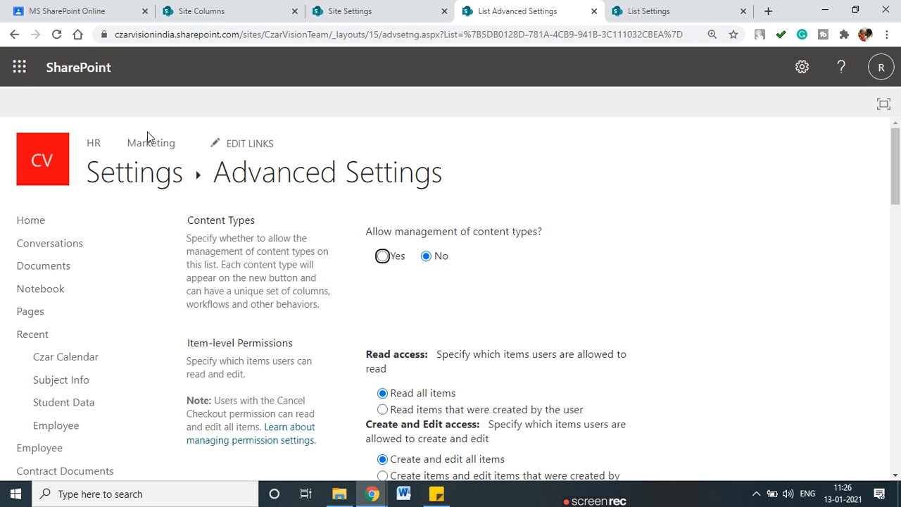
{"action": "left_click", "coordinate": [15, 34]}
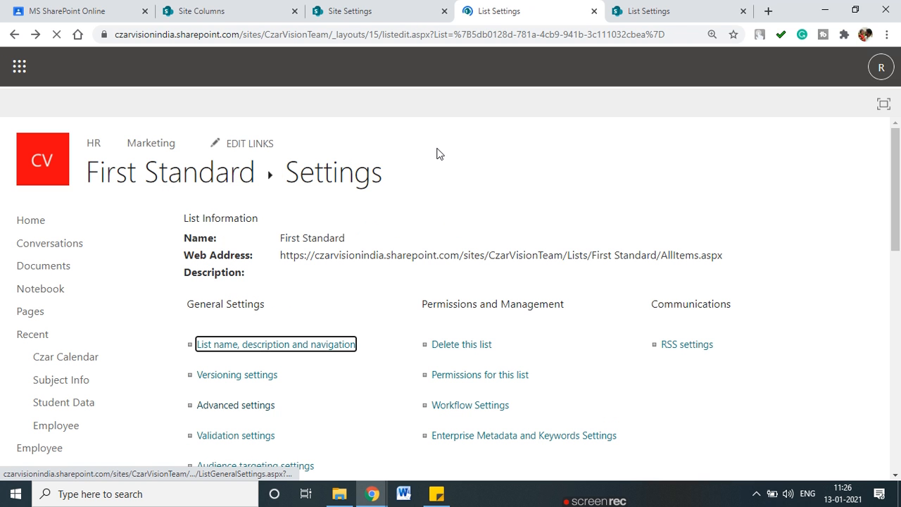
{"action": "scroll", "coordinate": [457, 198], "scroll_direction": "down", "scroll_amount": 3}
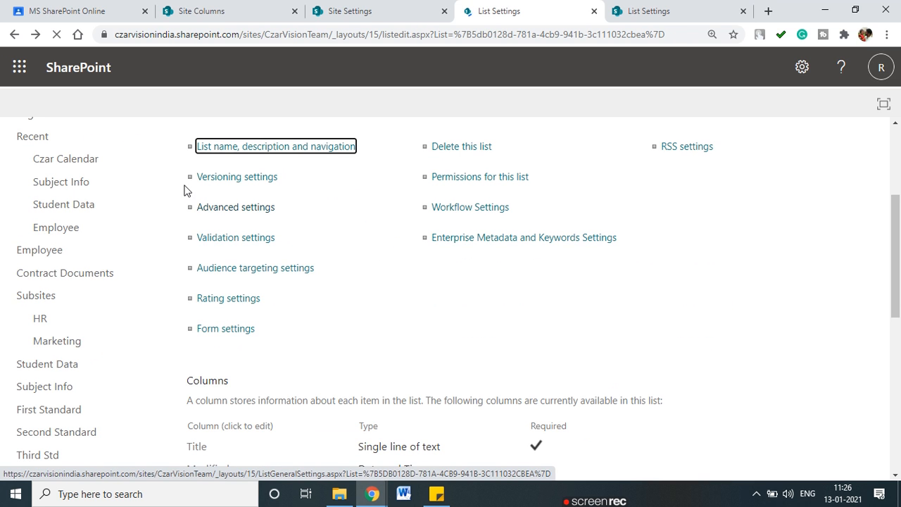
Review the First Standard list's settings, including its columns, the option to add existing site columns, and its views
{"action": "scroll", "coordinate": [346, 233], "scroll_direction": "down", "scroll_amount": 4}
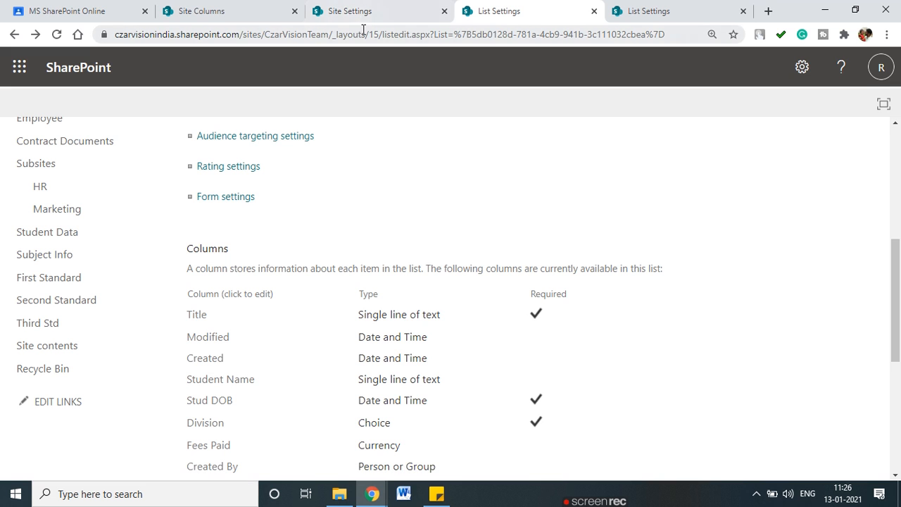
{"action": "scroll", "coordinate": [305, 173], "scroll_direction": "up", "scroll_amount": 1}
{"action": "scroll", "coordinate": [305, 173], "scroll_direction": "down", "scroll_amount": 1}
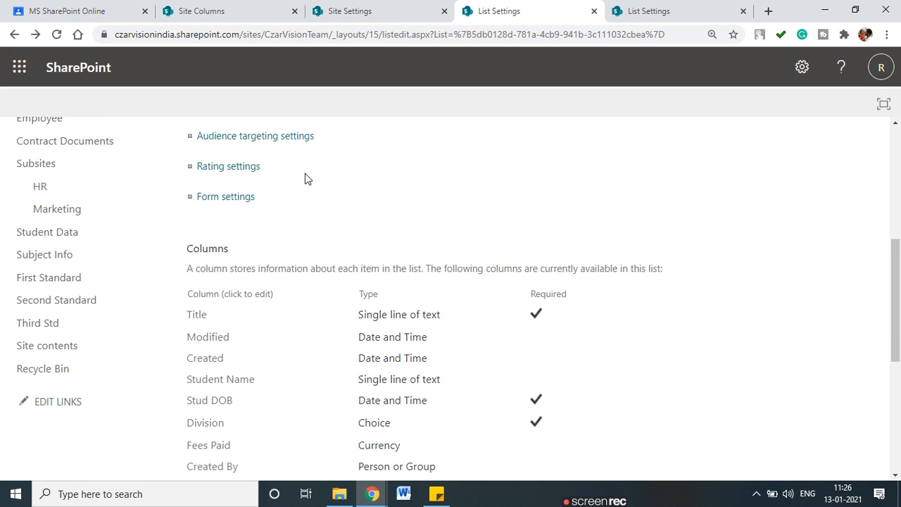
{"action": "scroll", "coordinate": [305, 173], "scroll_direction": "up", "scroll_amount": 1}
{"action": "scroll", "coordinate": [304, 178], "scroll_direction": "down", "scroll_amount": 5}
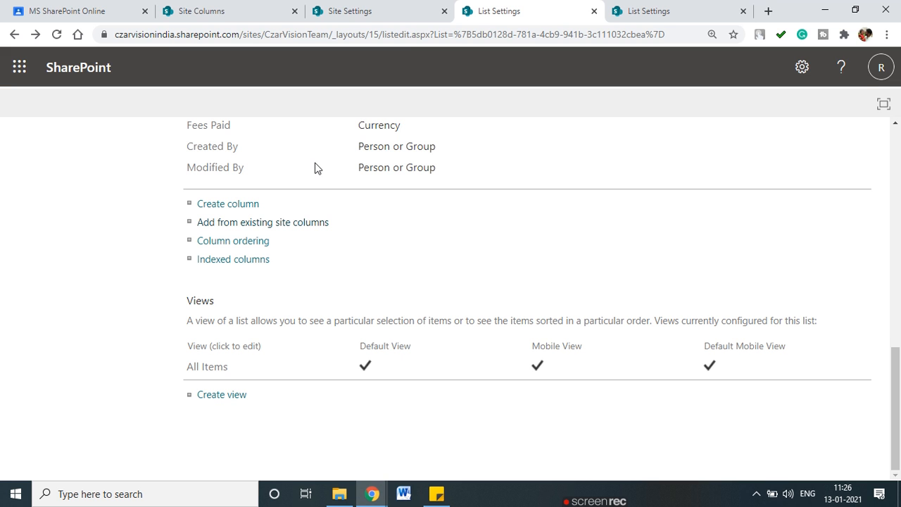
{"action": "scroll", "coordinate": [318, 169], "scroll_direction": "up", "scroll_amount": 5}
Go to the site's Site Contents by way of the Documents library and start adding a new app
{"action": "left_click", "coordinate": [62, 220]}
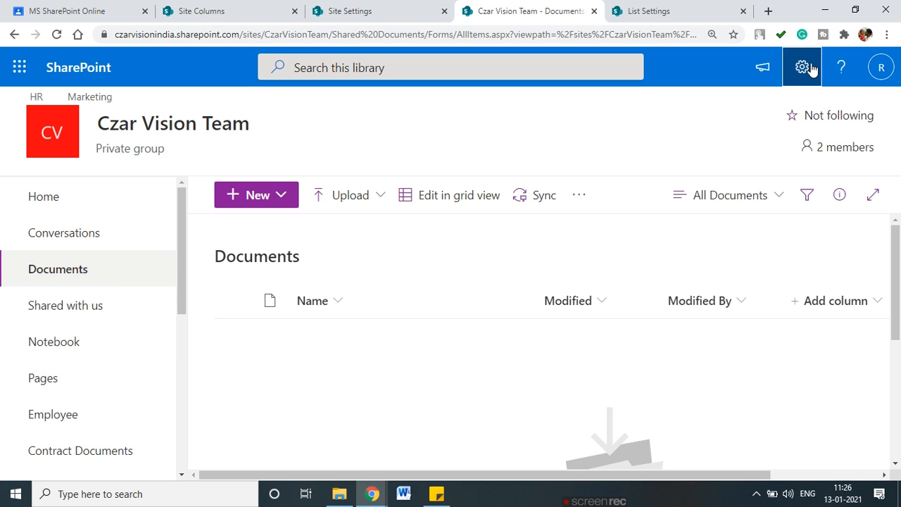
{"action": "left_click", "coordinate": [803, 68]}
{"action": "left_click", "coordinate": [676, 220]}
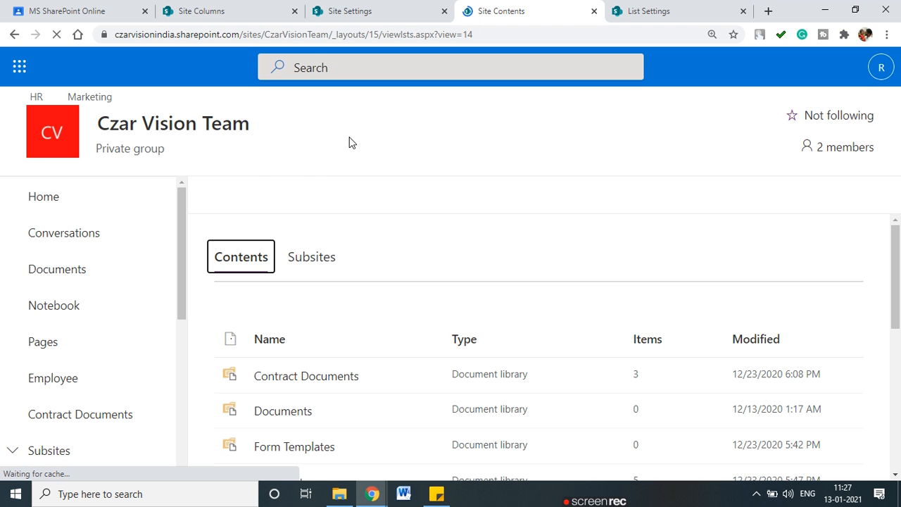
{"action": "left_click", "coordinate": [262, 194]}
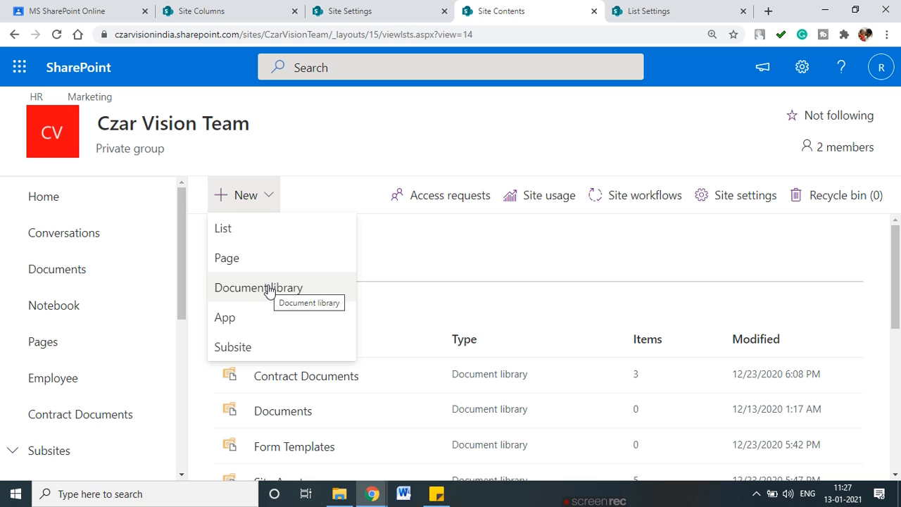
{"action": "left_click", "coordinate": [248, 324]}
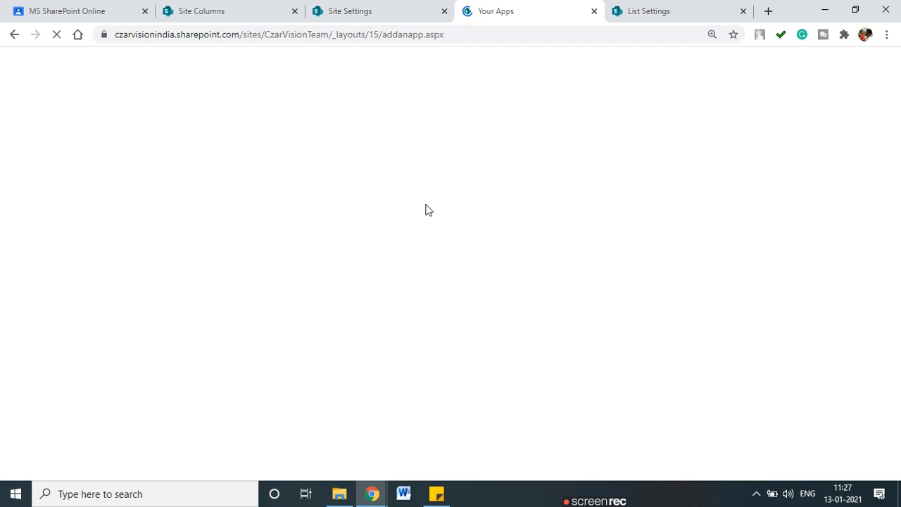
Add a Document Library app named "Student Info Documents" to the site
{"action": "scroll", "coordinate": [346, 246], "scroll_direction": "down", "scroll_amount": 3}
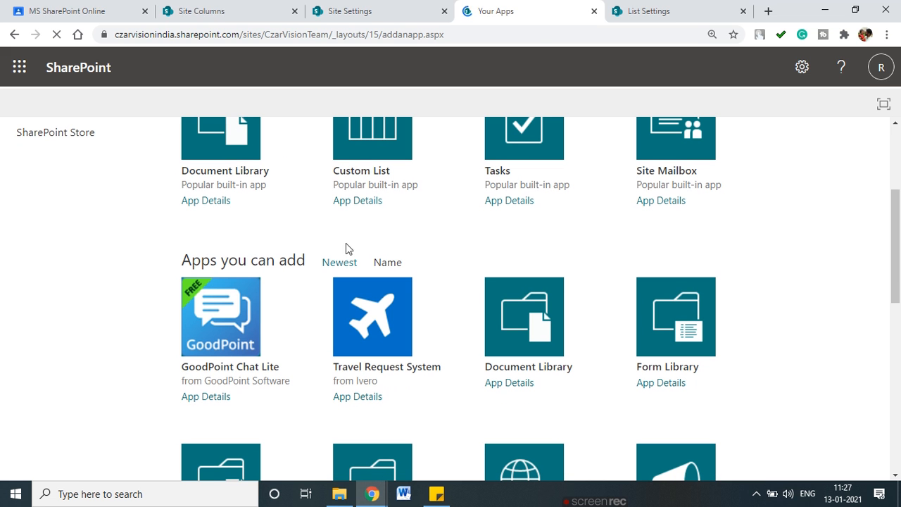
{"action": "scroll", "coordinate": [458, 271], "scroll_direction": "down", "scroll_amount": 1}
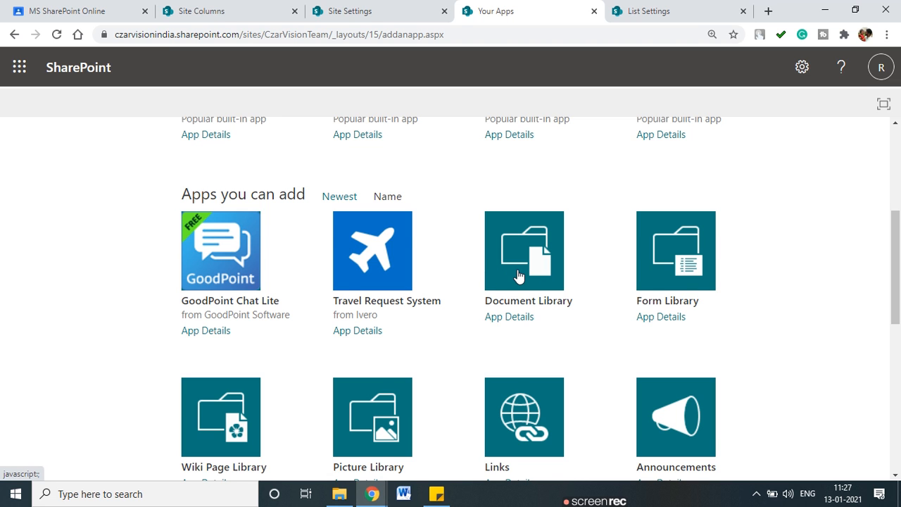
{"action": "scroll", "coordinate": [352, 239], "scroll_direction": "up", "scroll_amount": 3}
{"action": "scroll", "coordinate": [185, 221], "scroll_direction": "down", "scroll_amount": 1}
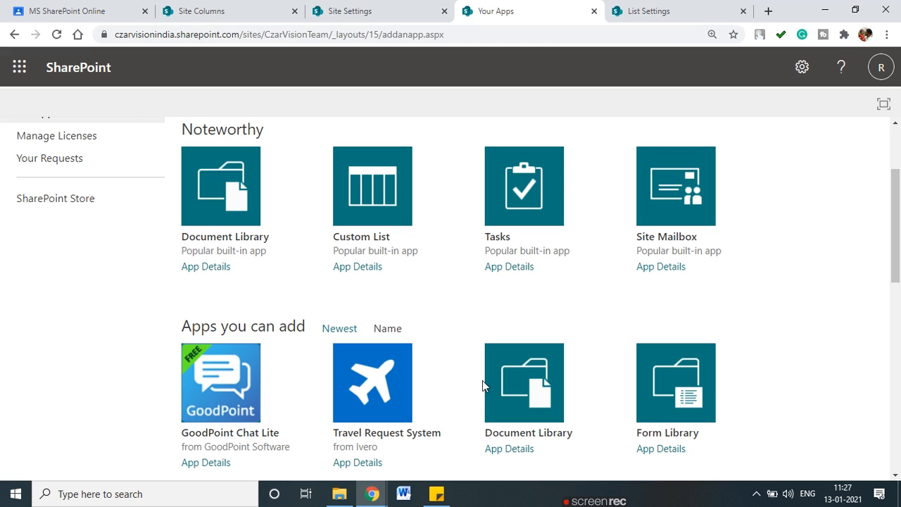
{"action": "left_click", "coordinate": [506, 385]}
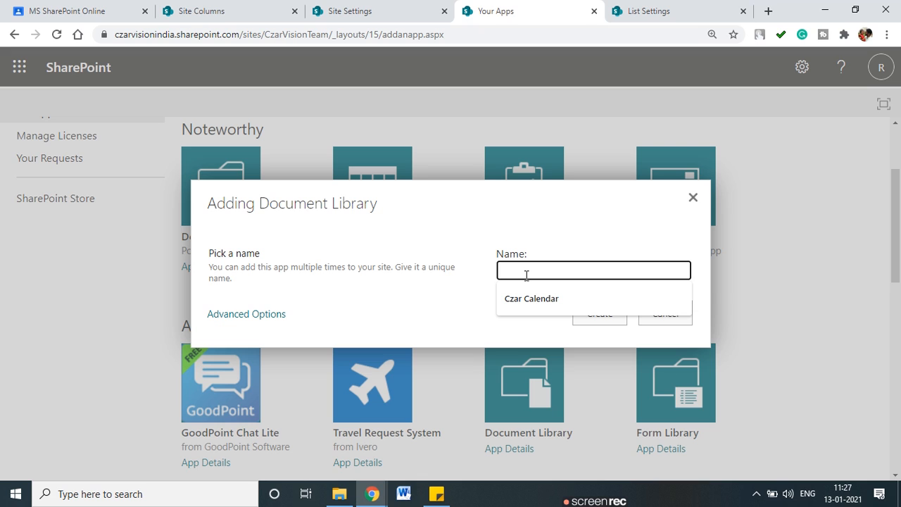
{"action": "type", "text": "Studen"}
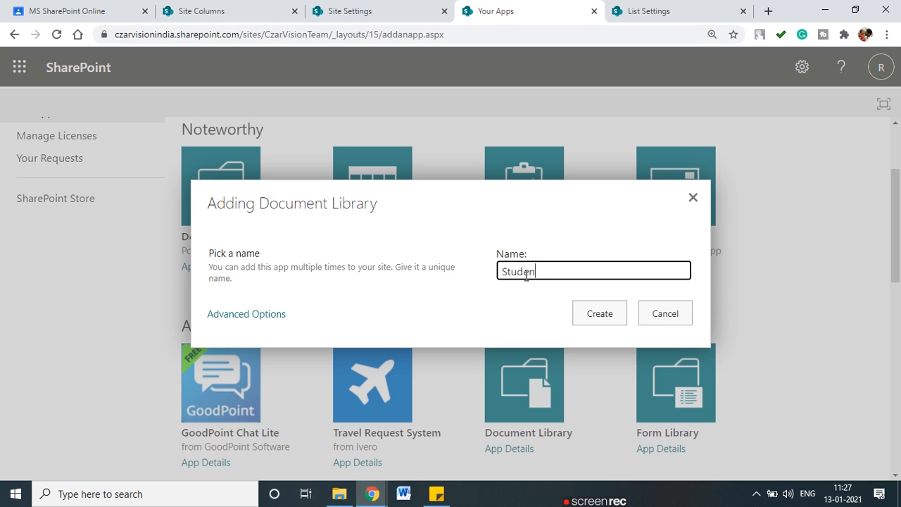
{"action": "type", "text": "Infor Document"}
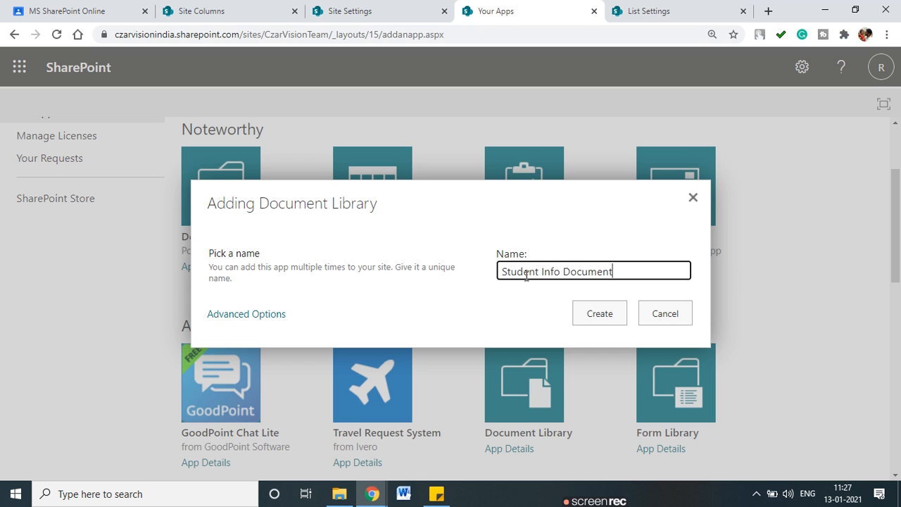
{"action": "type", "text": "s"}
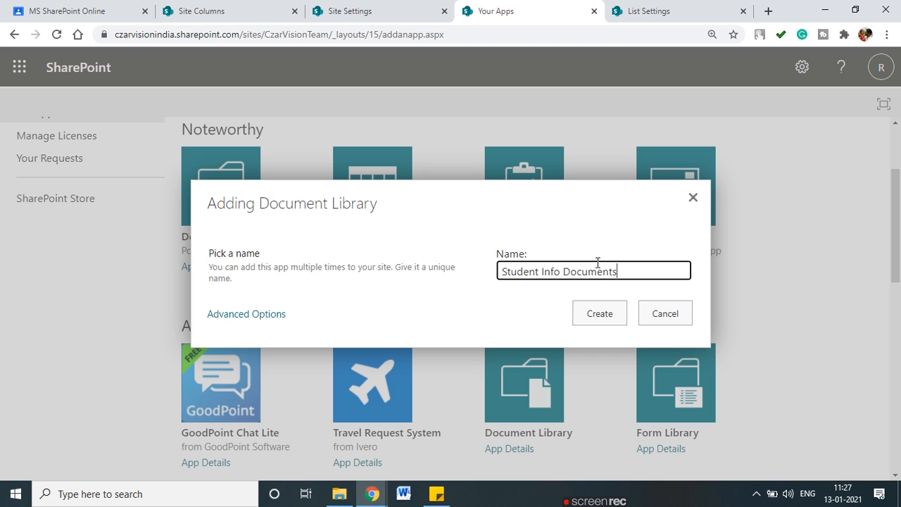
{"action": "left_click_drag", "start_coordinate": [619, 272], "coordinate": [500, 272]}
{"action": "left_click", "coordinate": [591, 312]}
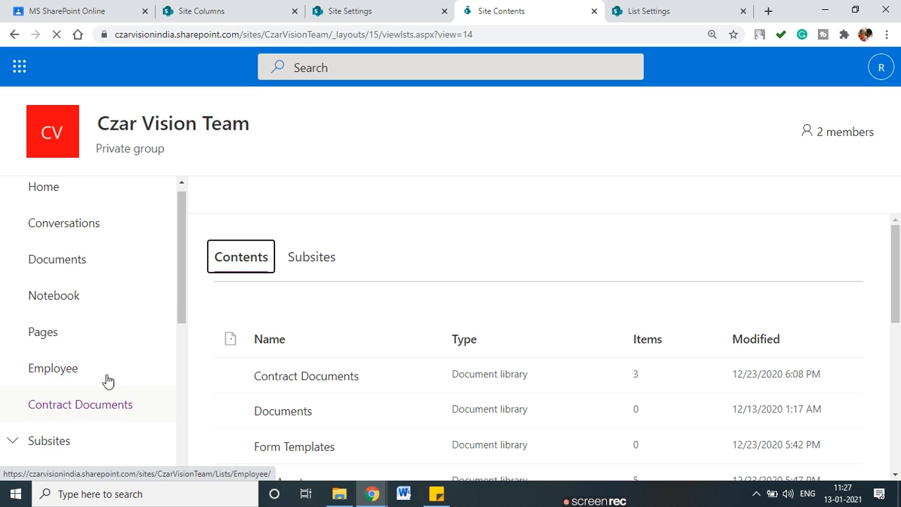
Find the Student Info Documents library in Site Contents and open it in a new browser tab
{"action": "scroll", "coordinate": [108, 380], "scroll_direction": "down", "scroll_amount": 4}
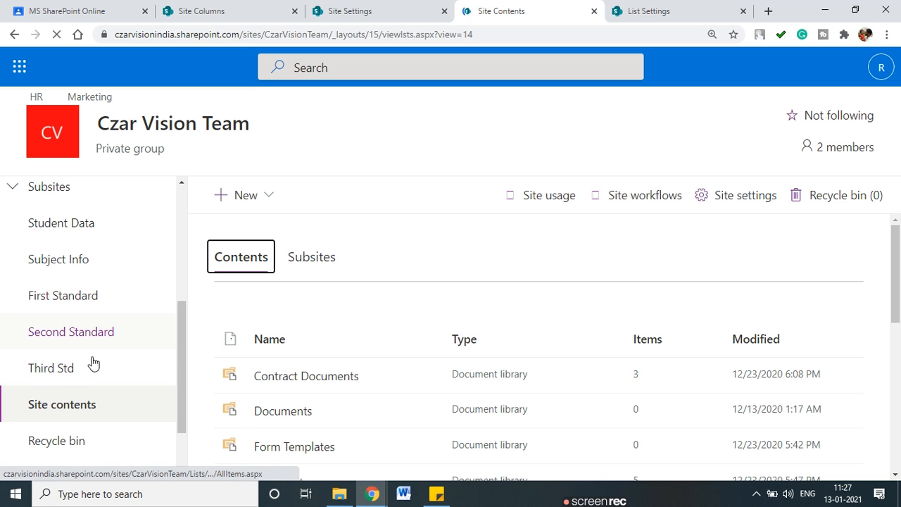
{"action": "scroll", "coordinate": [88, 394], "scroll_direction": "down", "scroll_amount": 2}
{"action": "scroll", "coordinate": [92, 390], "scroll_direction": "up", "scroll_amount": 5}
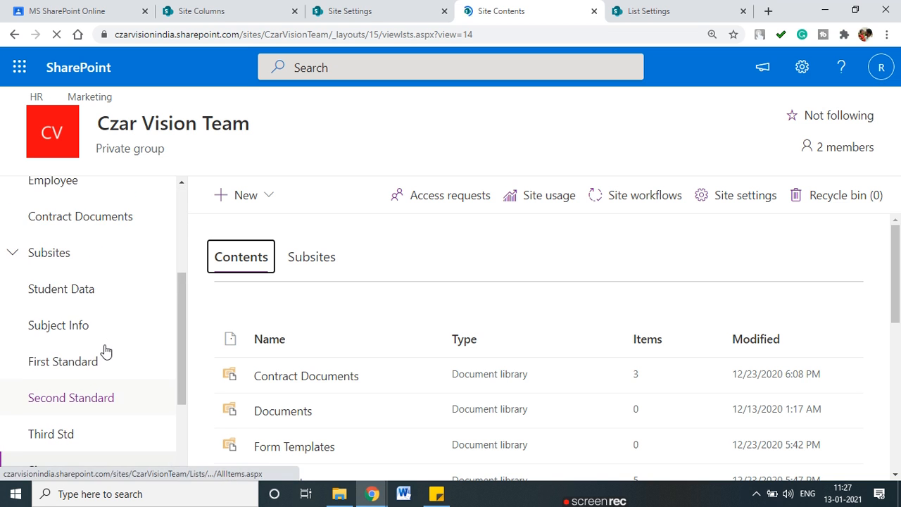
{"action": "scroll", "coordinate": [358, 380], "scroll_direction": "down", "scroll_amount": 3}
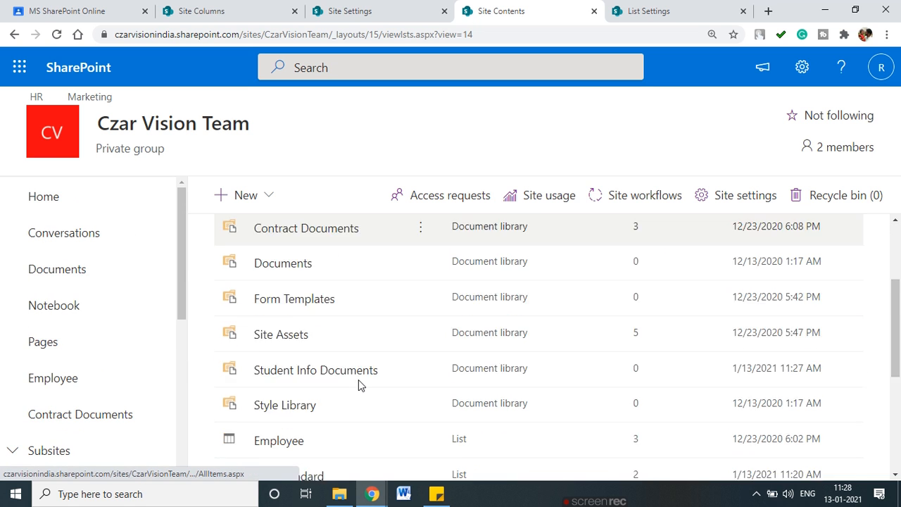
{"action": "scroll", "coordinate": [357, 380], "scroll_direction": "up", "scroll_amount": 3}
{"action": "scroll", "coordinate": [359, 394], "scroll_direction": "down", "scroll_amount": 2}
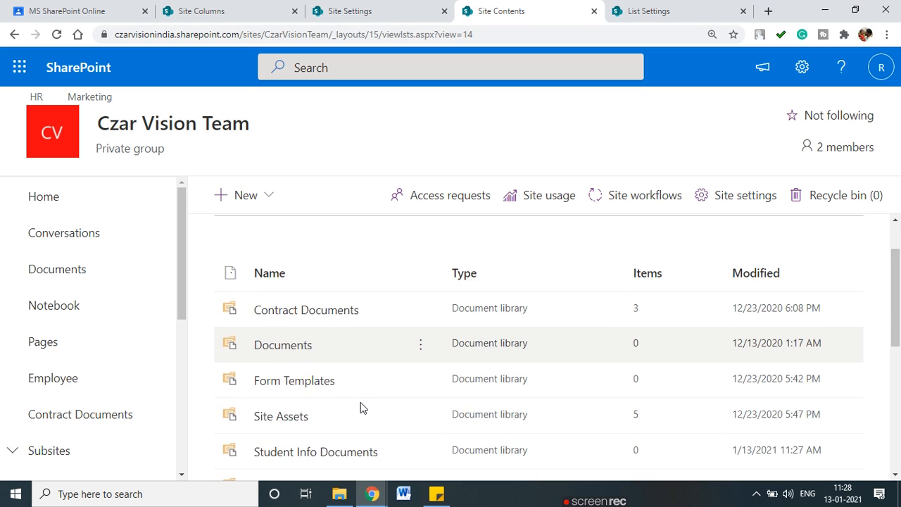
{"action": "left_click", "coordinate": [342, 391]}
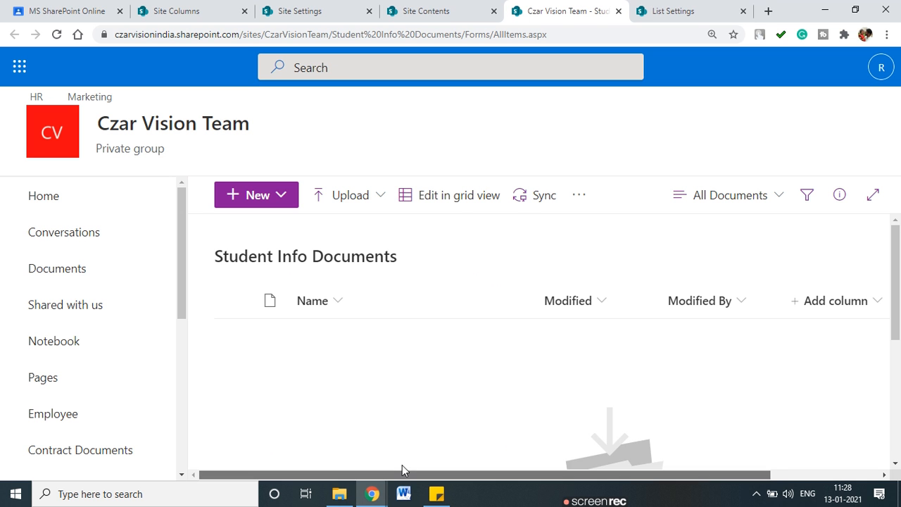
Create a new Word document in the Student Info Documents library and enter the student's name followed by "First Standard"
{"action": "left_click", "coordinate": [288, 195]}
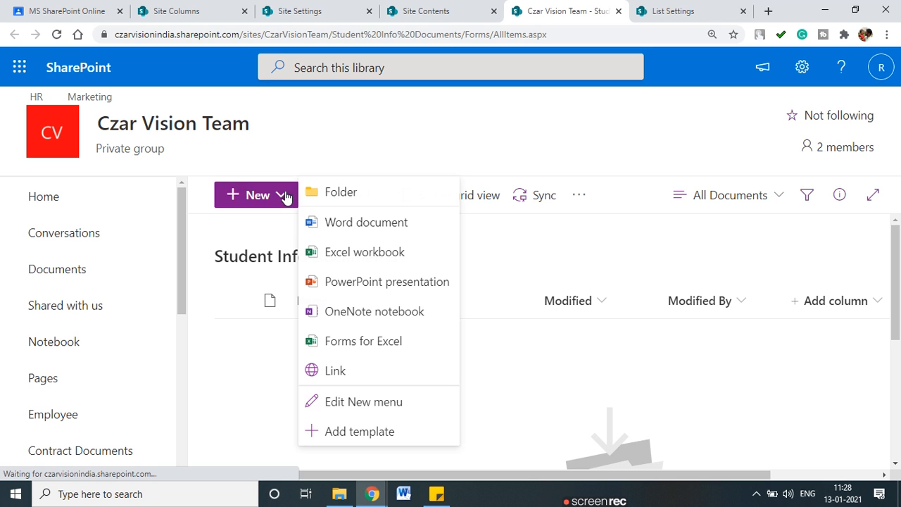
{"action": "left_click", "coordinate": [396, 227]}
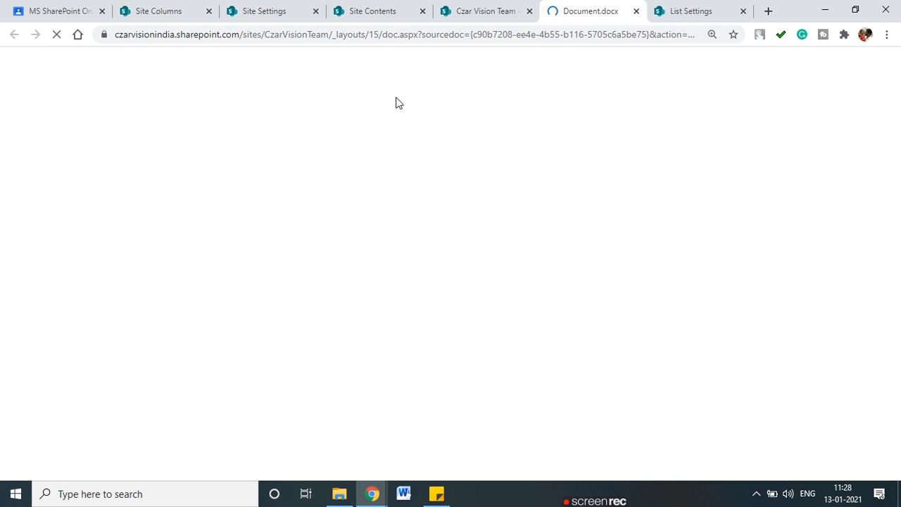
{"action": "left_click", "coordinate": [500, 9]}
{"action": "left_click", "coordinate": [582, 8]}
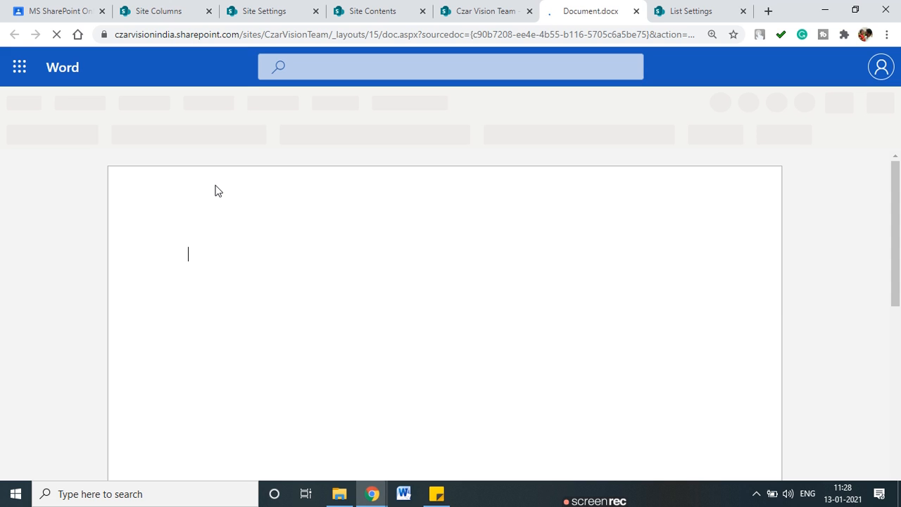
{"action": "type", "text": "Sham"}
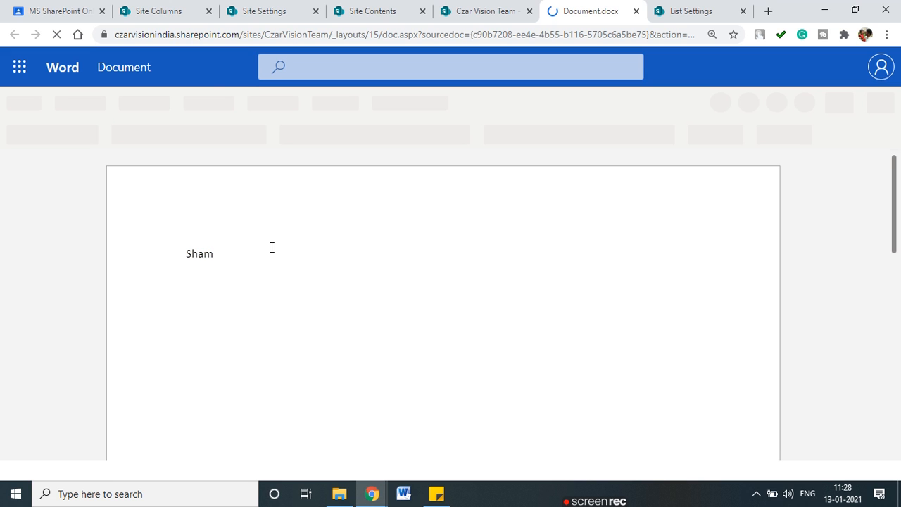
{"action": "left_click", "coordinate": [270, 253]}
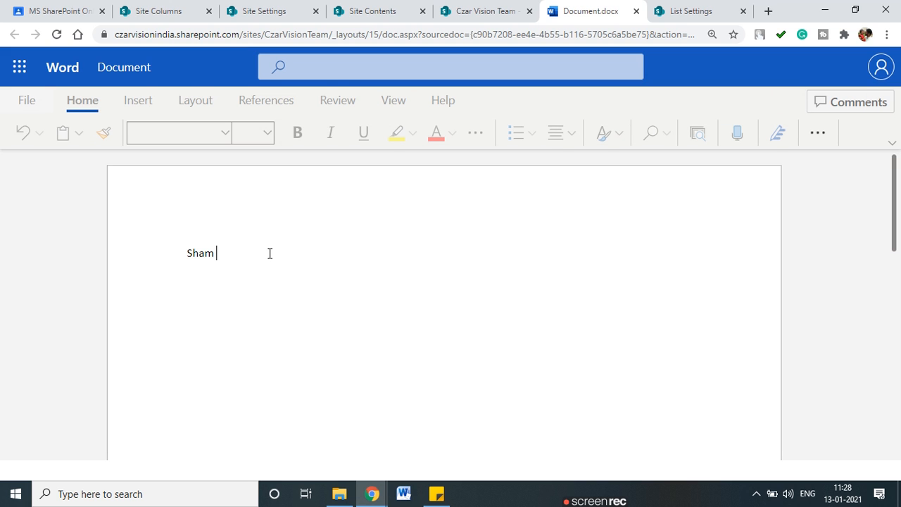
{"action": "type", "text": "First Standard"}
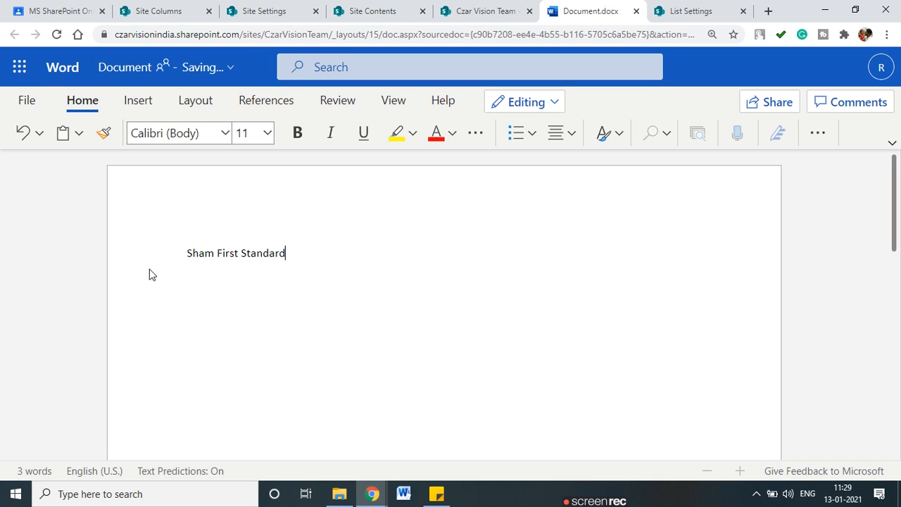
Rename the new Word document in the Student Info Documents library to the student's name followed by "First Std"
{"action": "left_click", "coordinate": [131, 70]}
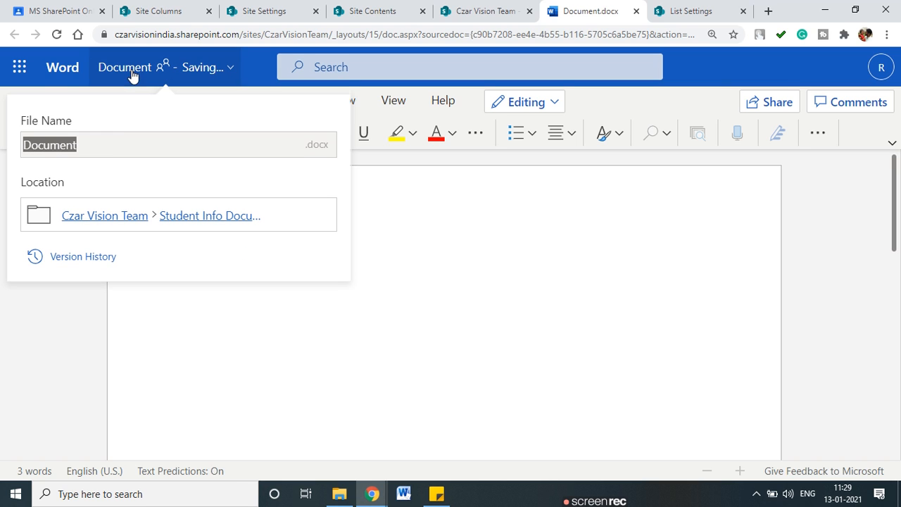
{"action": "left_click", "coordinate": [111, 152]}
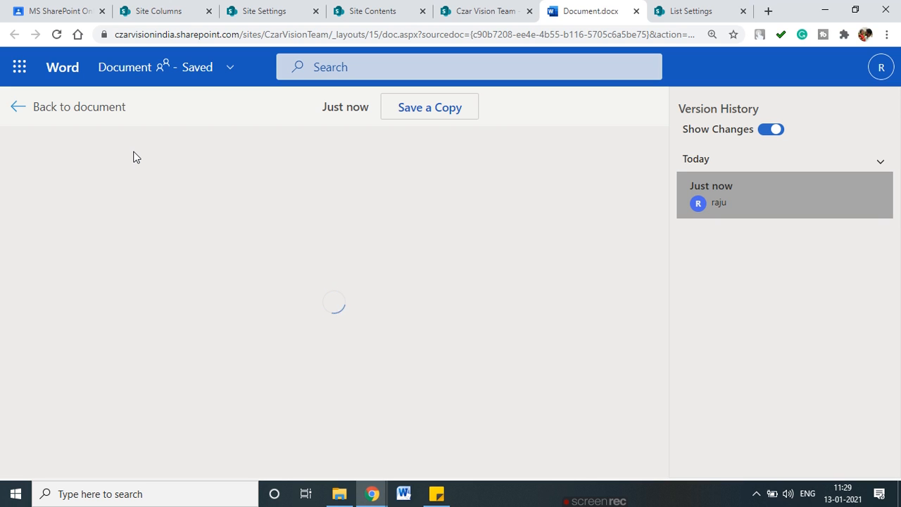
{"action": "left_click", "coordinate": [440, 9]}
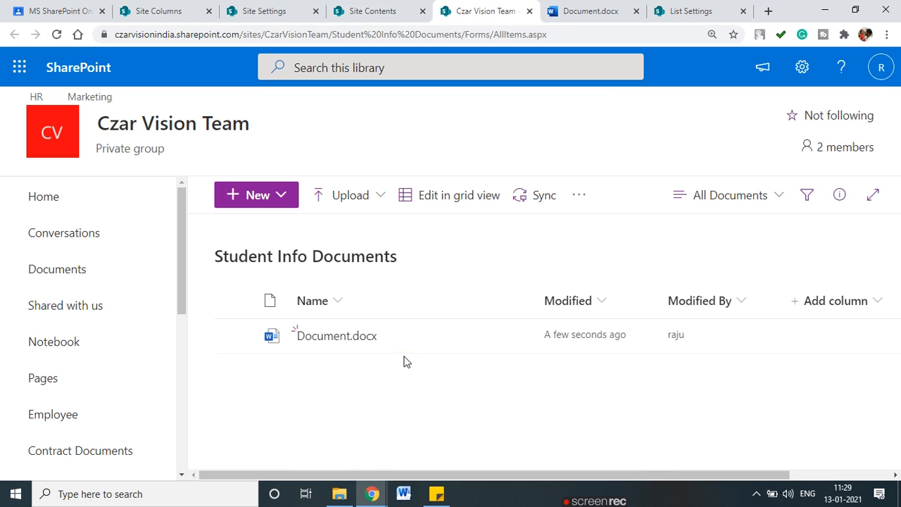
{"action": "left_click", "coordinate": [515, 343]}
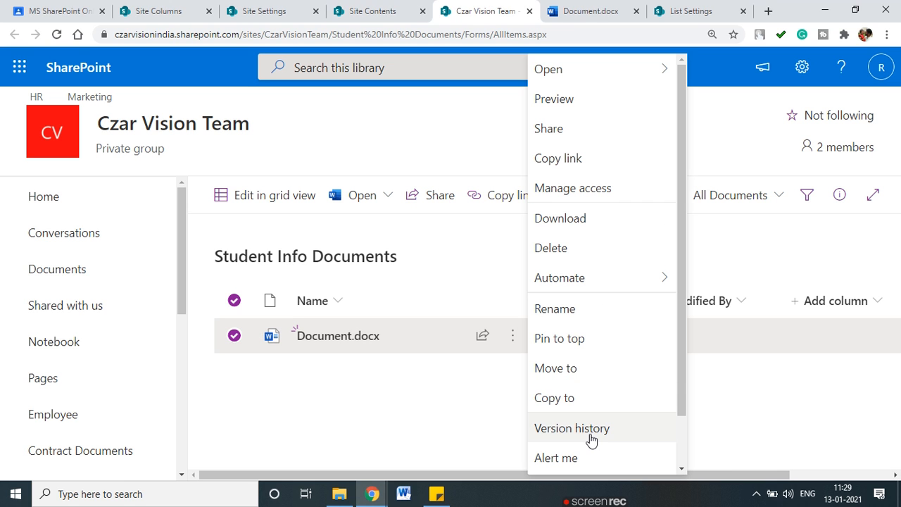
{"action": "left_click", "coordinate": [554, 309]}
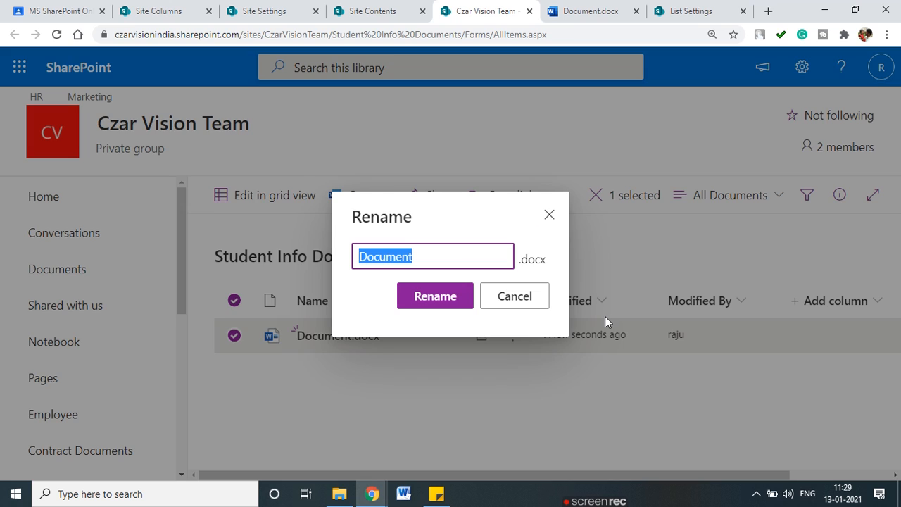
{"action": "type", "text": "Sham D"}
{"action": "key", "text": "BackSpace"}
{"action": "type", "text": "sirst"}
{"action": "key", "text": "BackSpace"}
{"action": "key", "text": "BackSpace"}
{"action": "key", "text": "BackSpace"}
{"action": "type", "text": "D"}
{"action": "key", "text": "BackSpace"}
{"action": "type", "text": "First Sta"}
{"action": "key", "text": "BackSpace"}
{"action": "type", "text": "d"}
{"action": "left_click", "coordinate": [455, 305]}
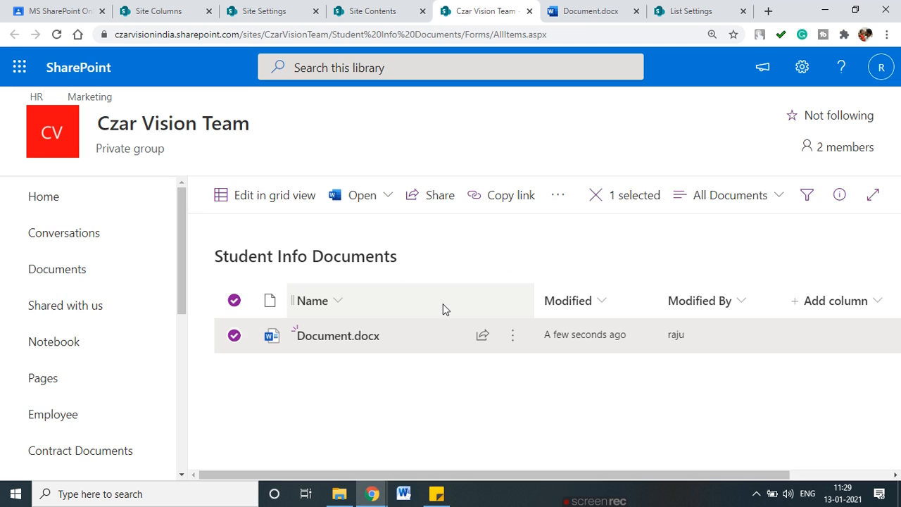
Deselect the renamed Word document, circle it with the pen, and clear the drawing
{"action": "left_click", "coordinate": [424, 388]}
{"action": "mouse_move", "coordinate": [298, 363]}
{"action": "left_mouse_down"}
{"action": "mouse_move", "coordinate": [410, 343]}
{"action": "mouse_move", "coordinate": [310, 321]}
{"action": "mouse_move", "coordinate": [255, 354]}
{"action": "mouse_move", "coordinate": [300, 365]}
{"action": "left_mouse_up"}
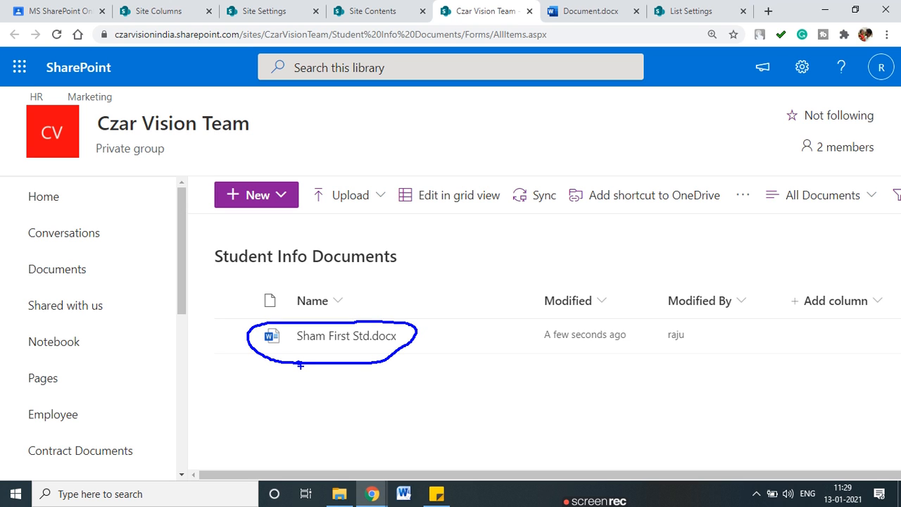
{"action": "key", "text": "Escape"}
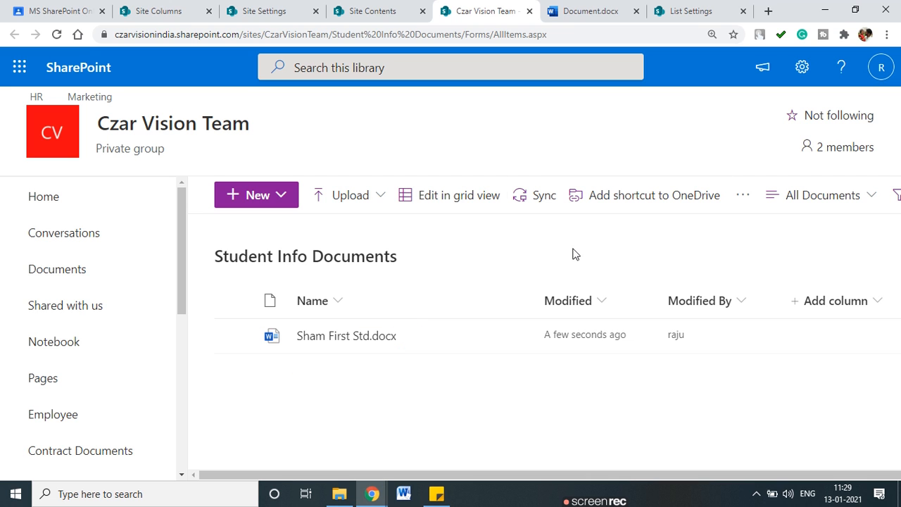
Open the Student Info Documents library settings and start adding columns from the existing site columns
{"action": "left_click", "coordinate": [799, 71]}
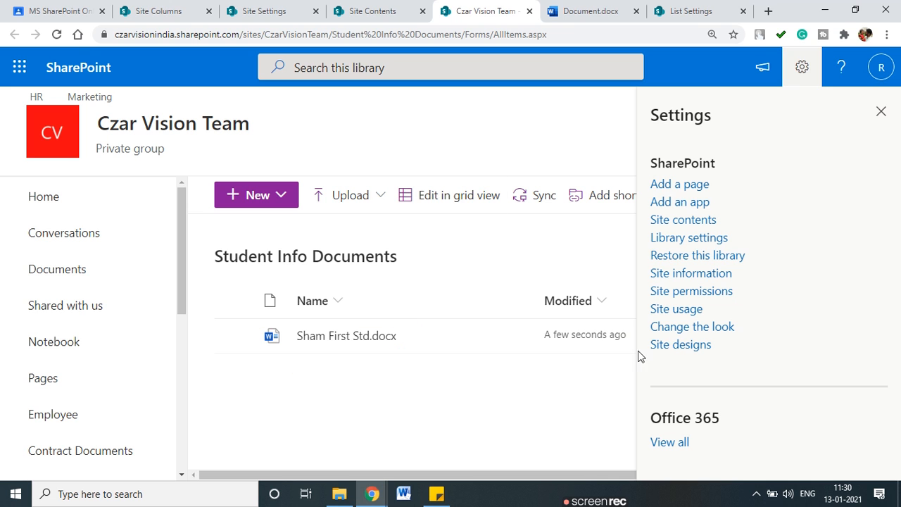
{"action": "left_click", "coordinate": [678, 237]}
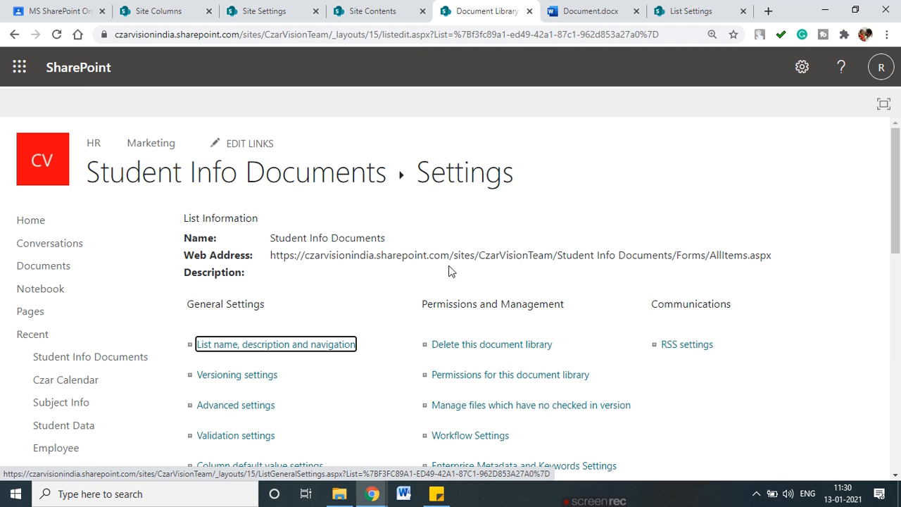
{"action": "scroll", "coordinate": [611, 215], "scroll_direction": "down", "scroll_amount": 4}
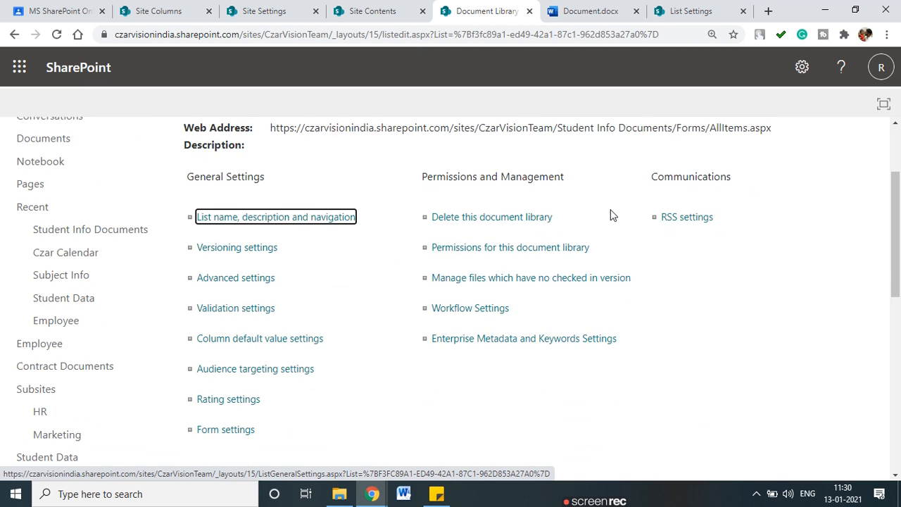
{"action": "scroll", "coordinate": [418, 297], "scroll_direction": "up", "scroll_amount": 1}
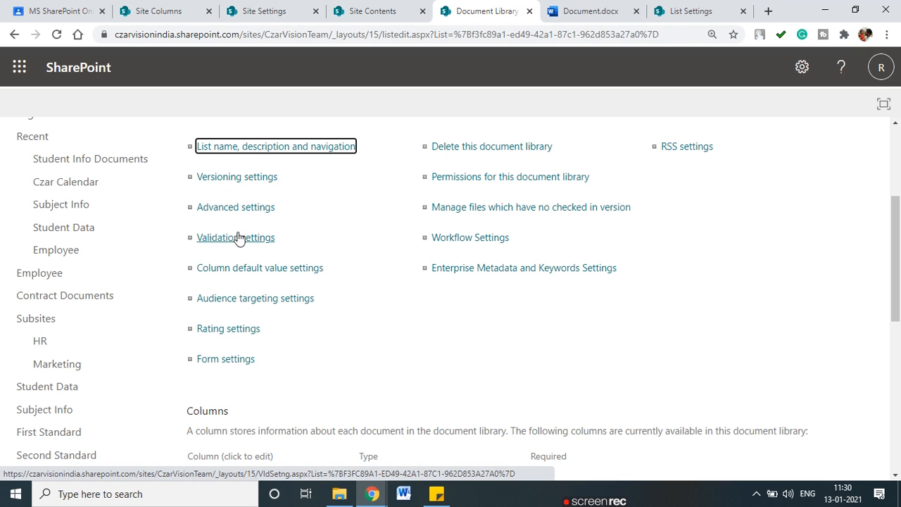
{"action": "scroll", "coordinate": [239, 213], "scroll_direction": "down", "scroll_amount": 7}
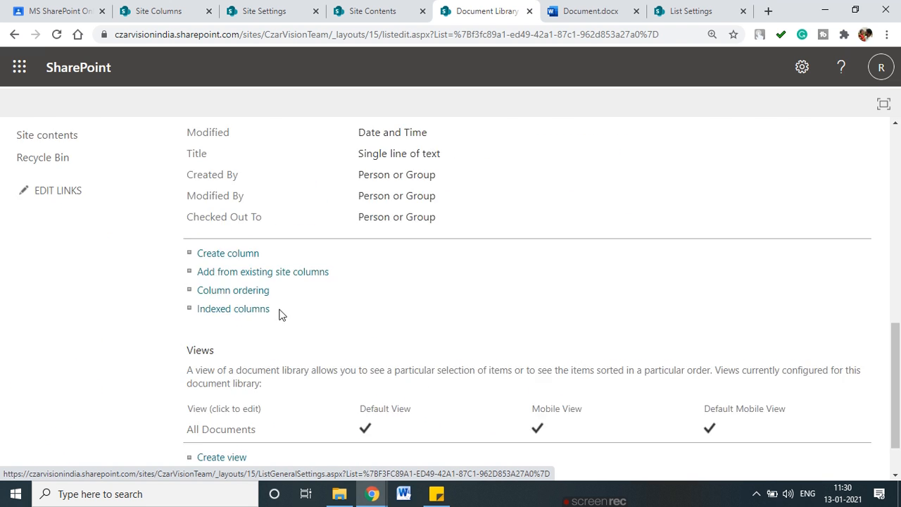
{"action": "left_click", "coordinate": [239, 242]}
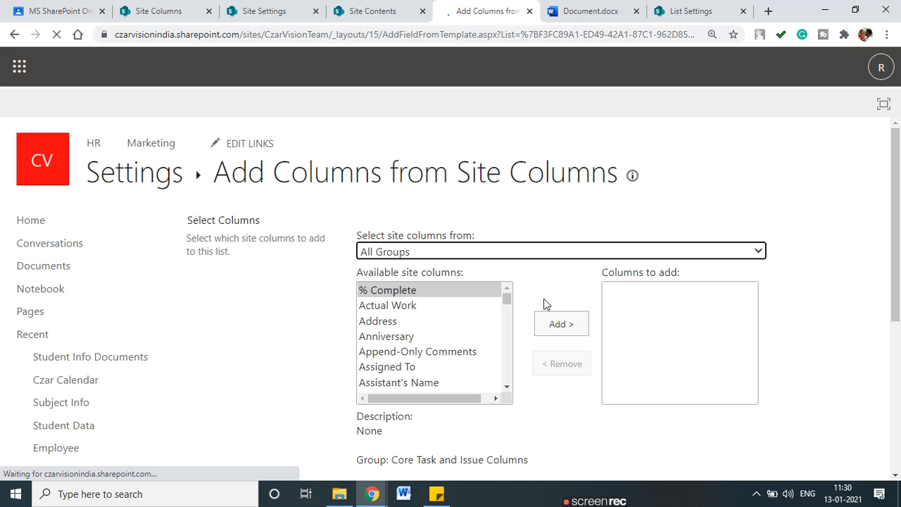
Add the Students Group site columns Division, Fees Paid, Student Name and Stud DOB to the library and its default view
{"action": "left_click", "coordinate": [447, 253]}
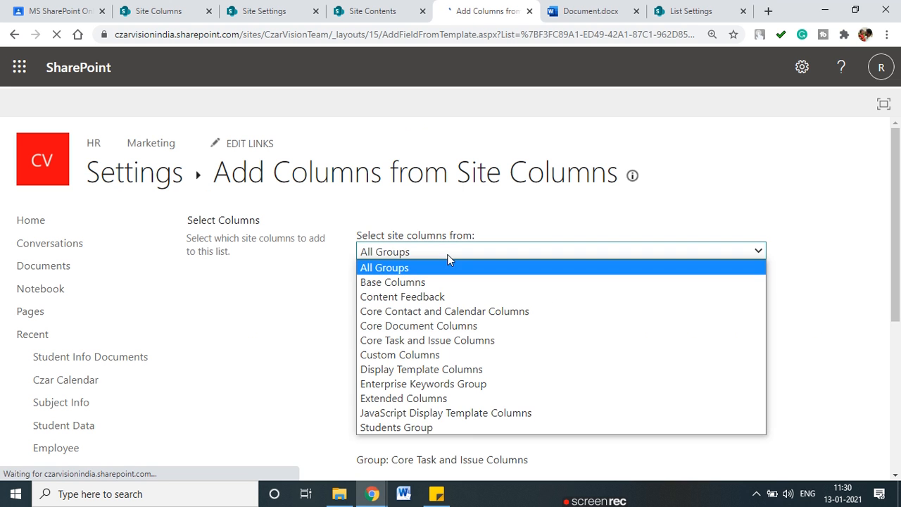
{"action": "left_click", "coordinate": [442, 428]}
{"action": "double_click", "coordinate": [396, 292]}
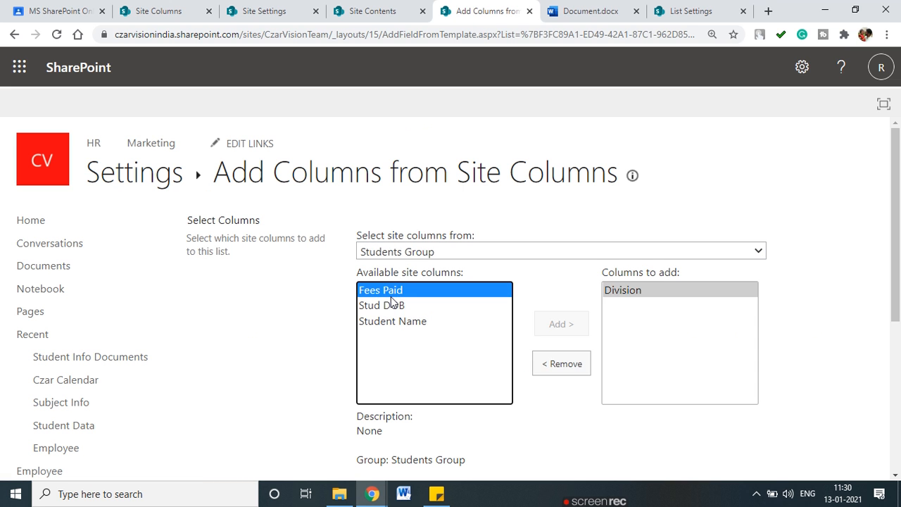
{"action": "double_click", "coordinate": [391, 293]}
{"action": "double_click", "coordinate": [388, 303]}
{"action": "double_click", "coordinate": [394, 291]}
{"action": "scroll", "coordinate": [692, 366], "scroll_direction": "down", "scroll_amount": 4}
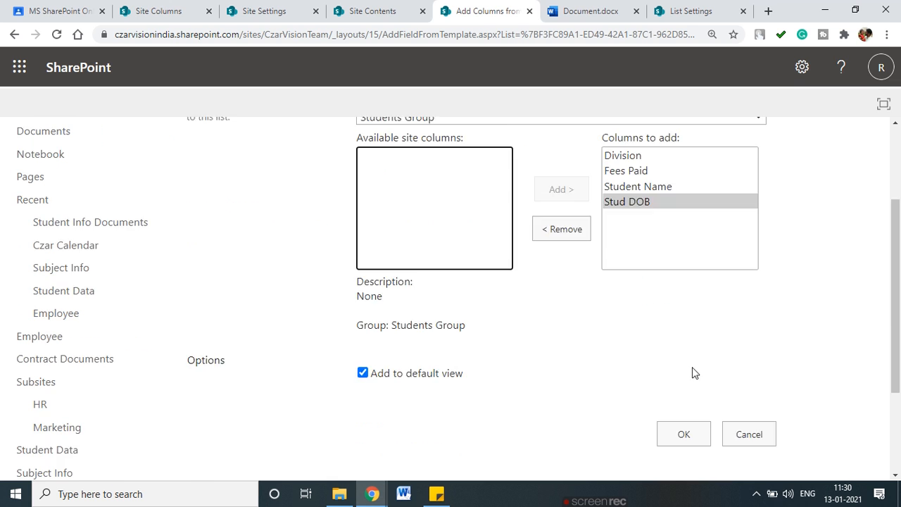
{"action": "left_click", "coordinate": [694, 290]}
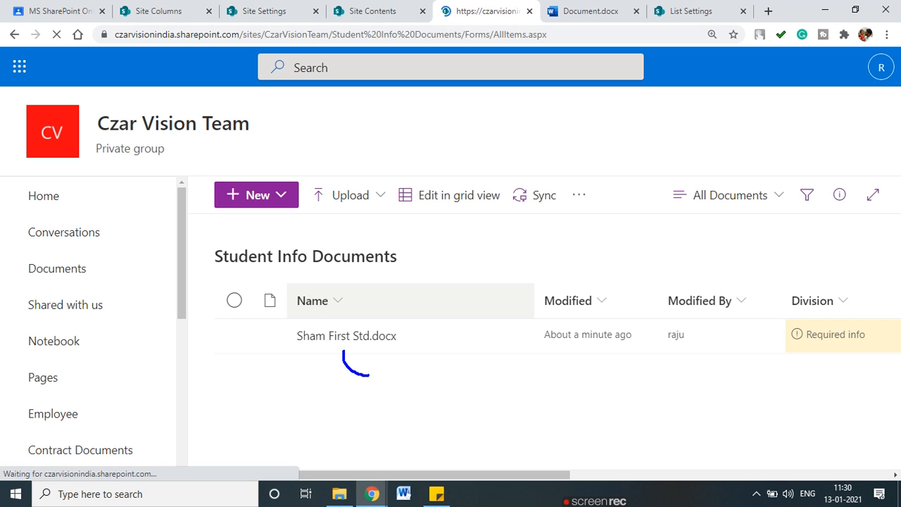
Draw a pen arrow from the Word document towards the Division column, clear it, and view the remaining added columns
{"action": "mouse_move", "coordinate": [406, 373]}
{"action": "left_mouse_down"}
{"action": "mouse_move", "coordinate": [527, 349]}
{"action": "mouse_move", "coordinate": [743, 344]}
{"action": "left_mouse_up"}
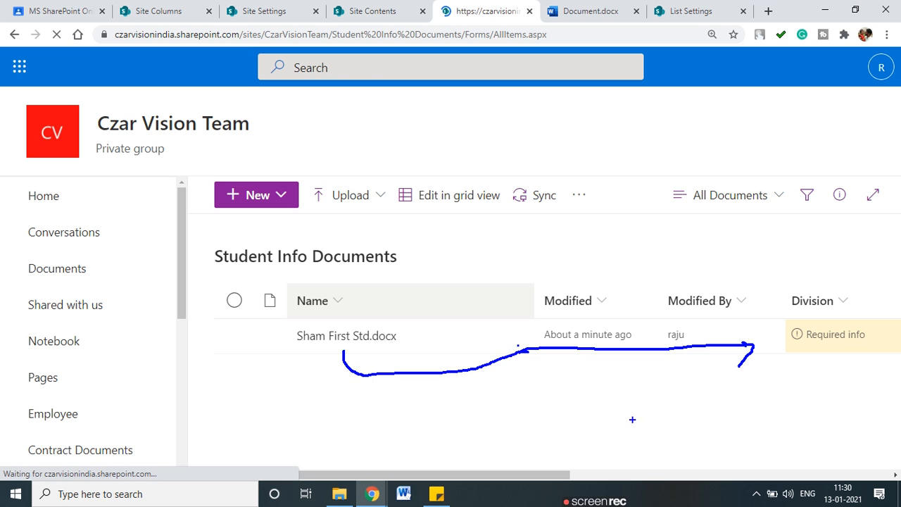
{"action": "mouse_move", "coordinate": [555, 475]}
{"action": "left_mouse_down"}
{"action": "mouse_move", "coordinate": [673, 475]}
{"action": "mouse_move", "coordinate": [776, 454]}
{"action": "mouse_move", "coordinate": [840, 455]}
{"action": "mouse_move", "coordinate": [817, 459]}
{"action": "left_mouse_up"}
{"action": "scroll", "coordinate": [694, 453], "scroll_direction": "right", "scroll_amount": 2}
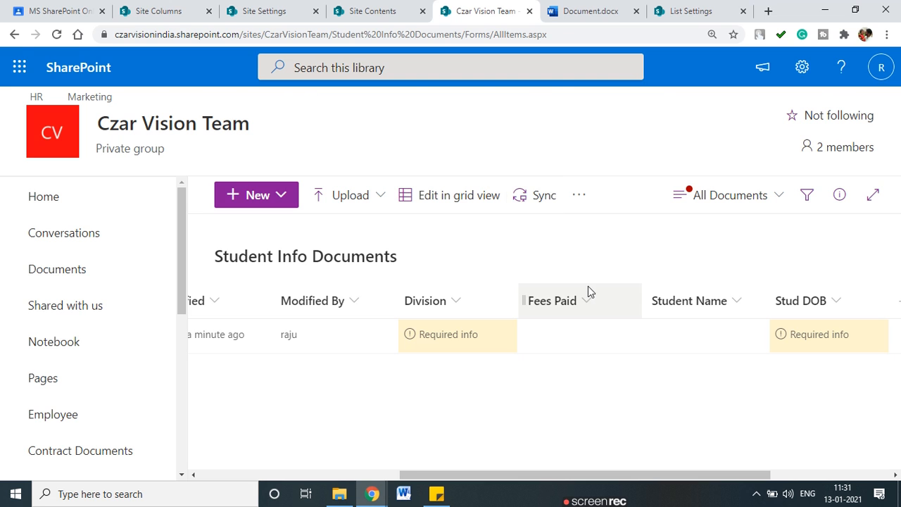
{"action": "key", "text": "ctrl+t"}
{"action": "left_click", "coordinate": [603, 8]}
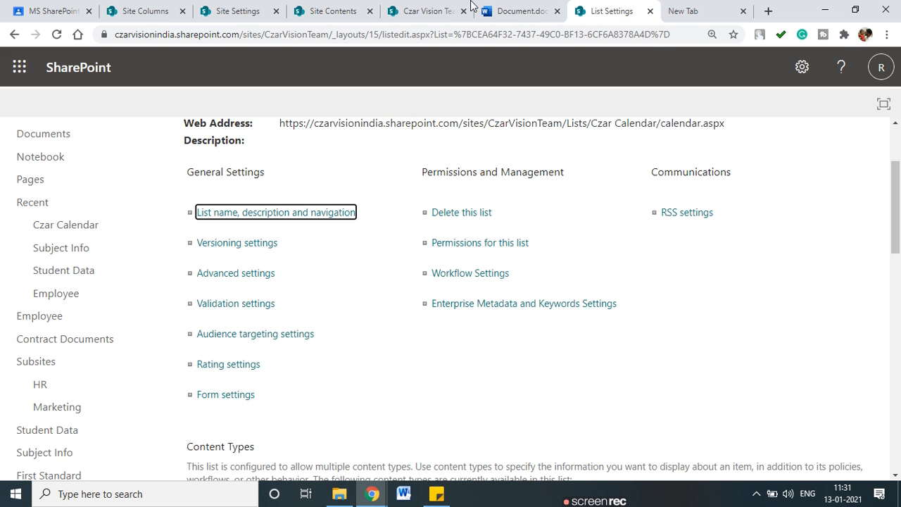
{"action": "left_click", "coordinate": [469, 7]}
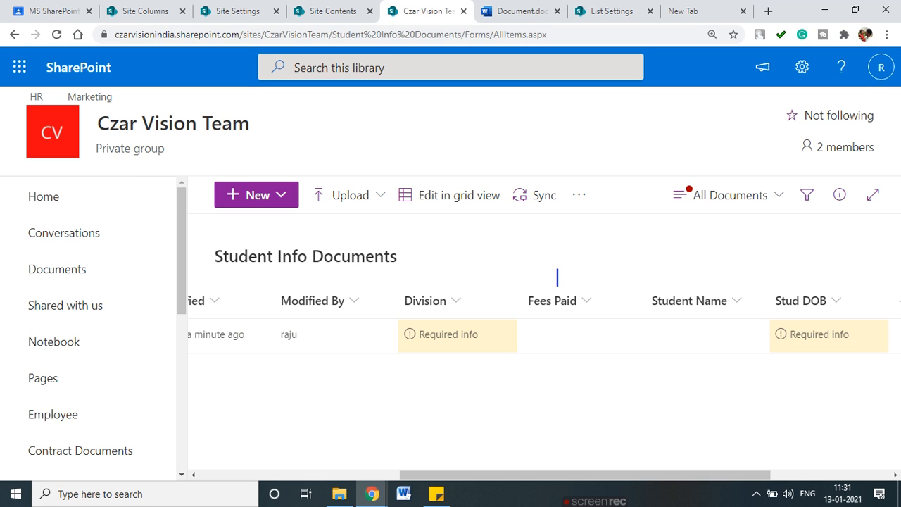
Annotate the screen above the added library columns with the text "Metadatacolumns / Lib Columns"
{"action": "type", "text": "Met"}
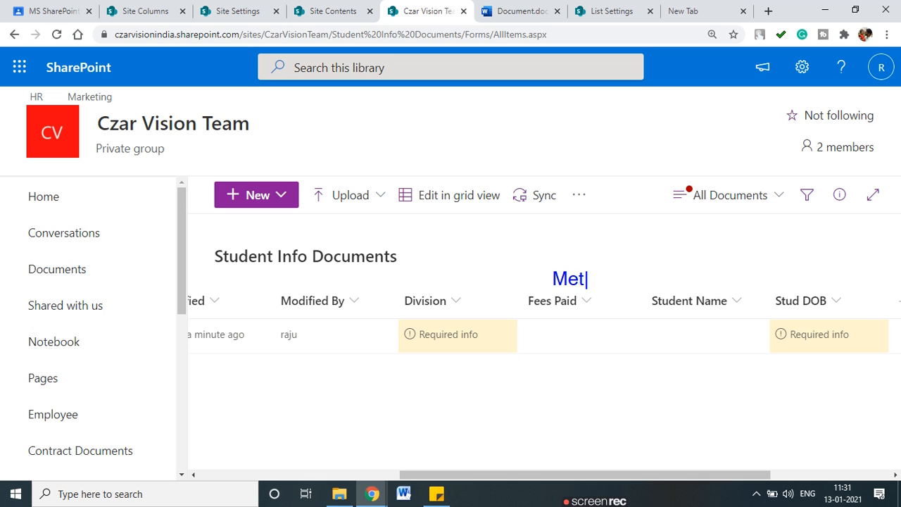
{"action": "type", "text": "adata"}
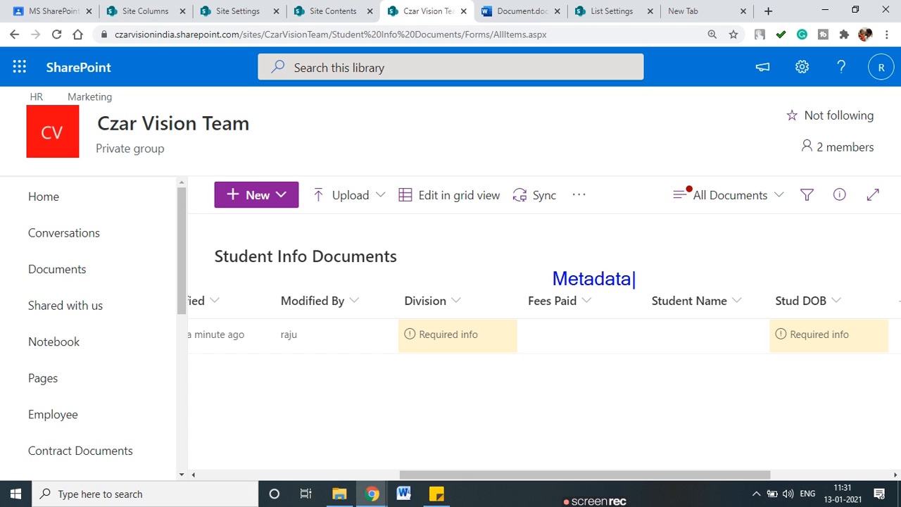
{"action": "type", "text": "colum"}
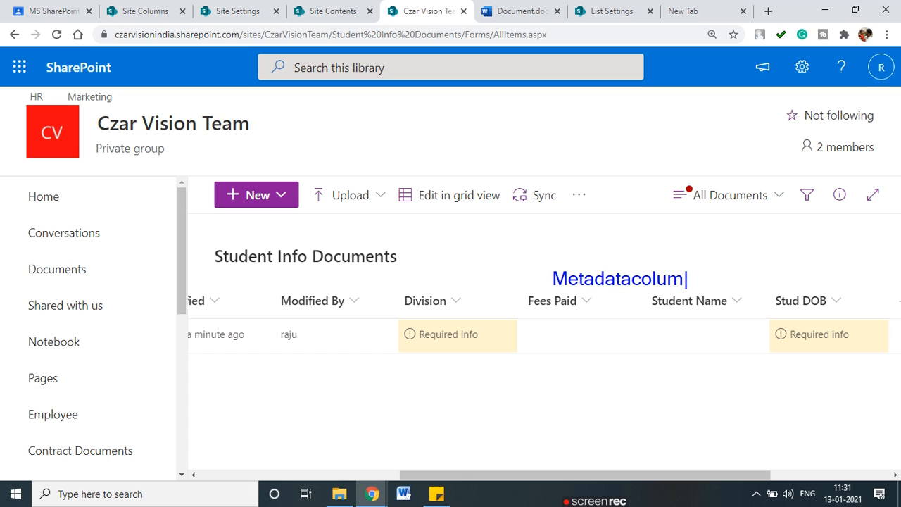
{"action": "type", "text": "ns / "}
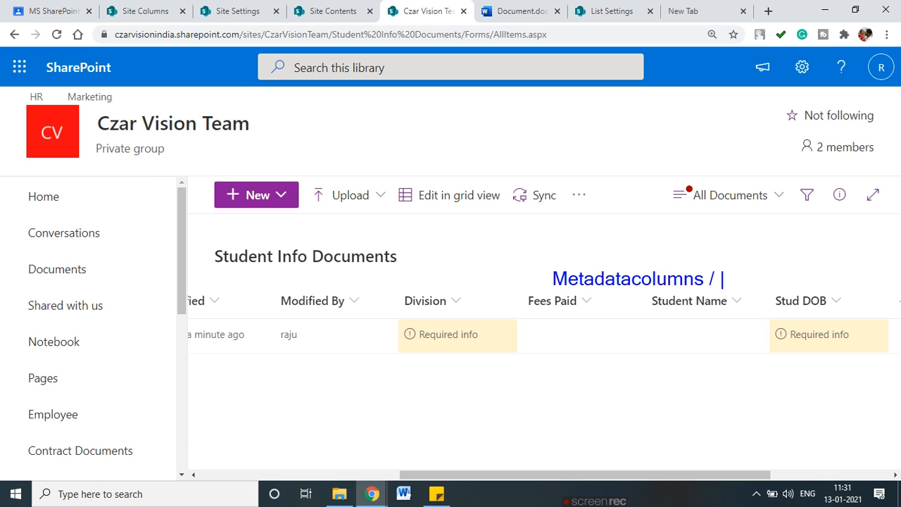
{"action": "type", "text": "Lib Co"}
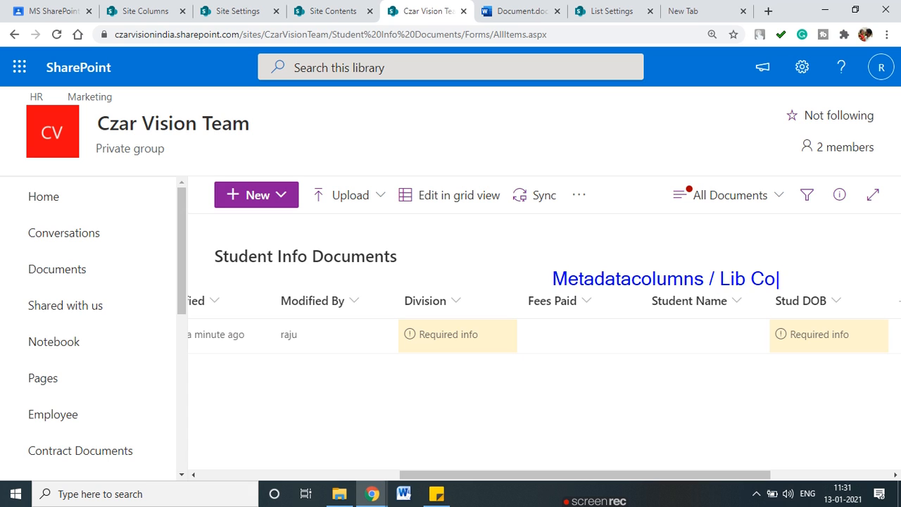
{"action": "type", "text": "lumns"}
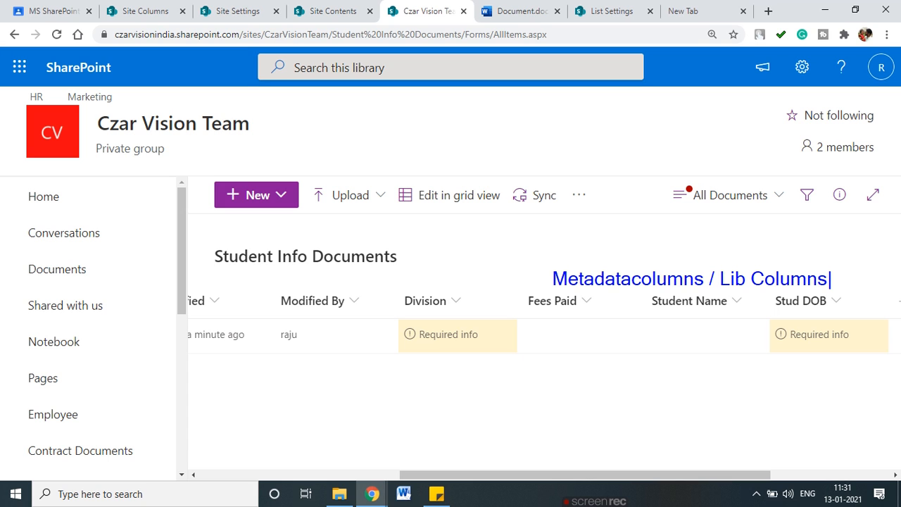
Draw arrows pointing to the Fees Paid and Student Name columns, underline "Lib Columns", and clear the annotations
{"action": "left_click_drag", "start_coordinate": [554, 318], "coordinate": [553, 348]}
{"action": "left_click_drag", "start_coordinate": [554, 317], "coordinate": [564, 330]}
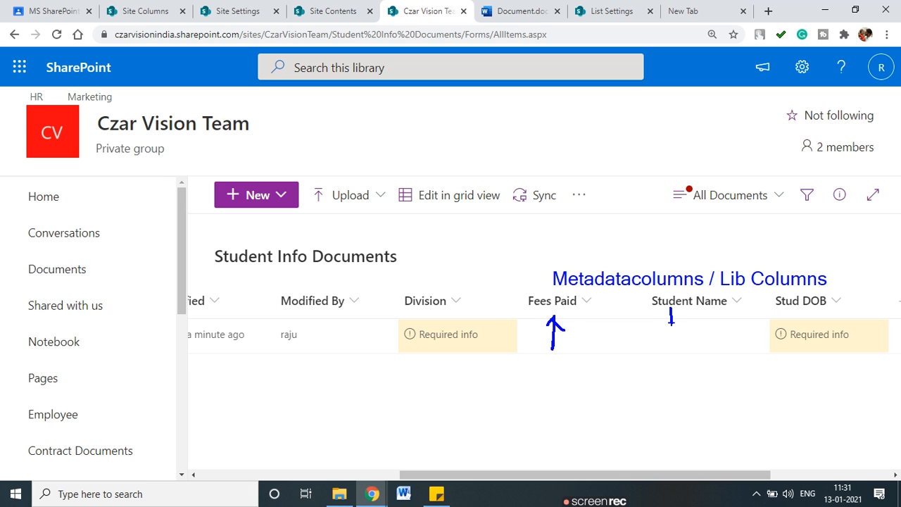
{"action": "left_click_drag", "start_coordinate": [667, 307], "coordinate": [674, 314]}
{"action": "left_click_drag", "start_coordinate": [720, 287], "coordinate": [815, 288]}
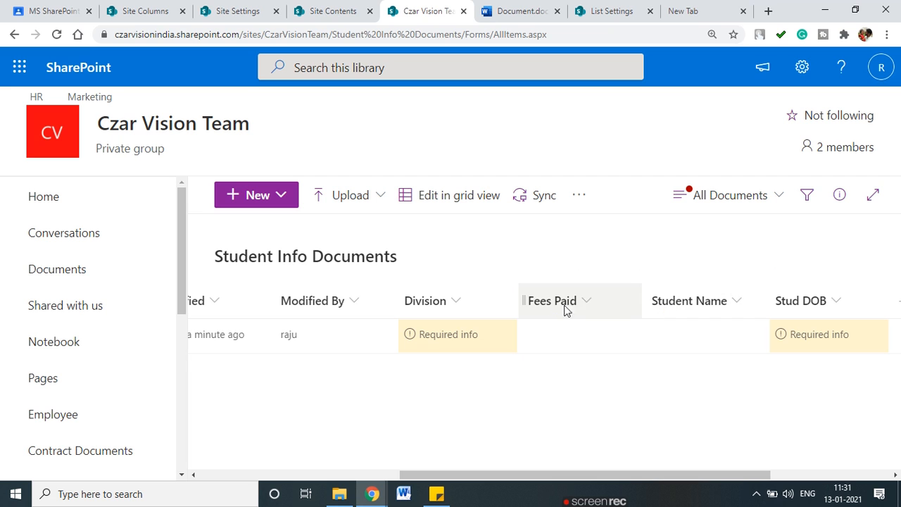
Draw an arrow from the Word document's name towards its Division value and clear the drawing
{"action": "left_click_drag", "start_coordinate": [488, 474], "coordinate": [338, 432]}
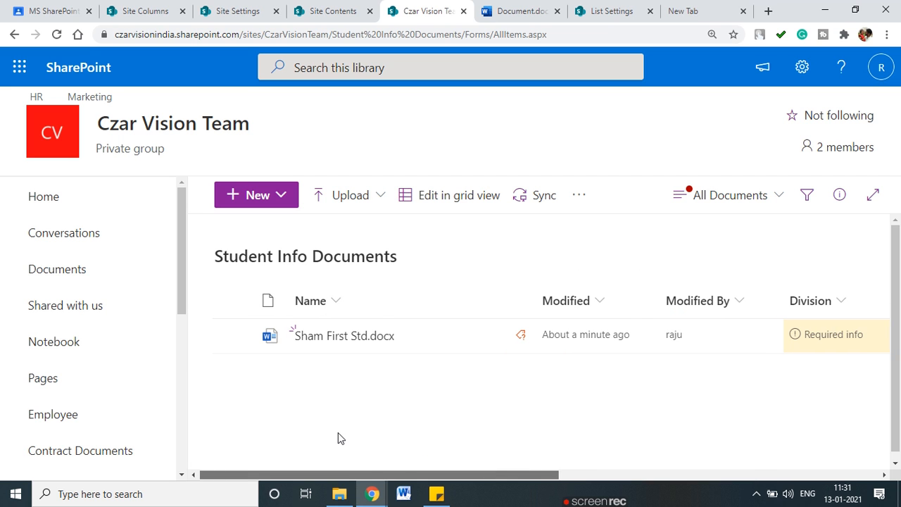
{"action": "mouse_move", "coordinate": [323, 352]}
{"action": "left_mouse_down"}
{"action": "mouse_move", "coordinate": [467, 378]}
{"action": "mouse_move", "coordinate": [648, 354]}
{"action": "mouse_move", "coordinate": [636, 363]}
{"action": "left_mouse_up"}
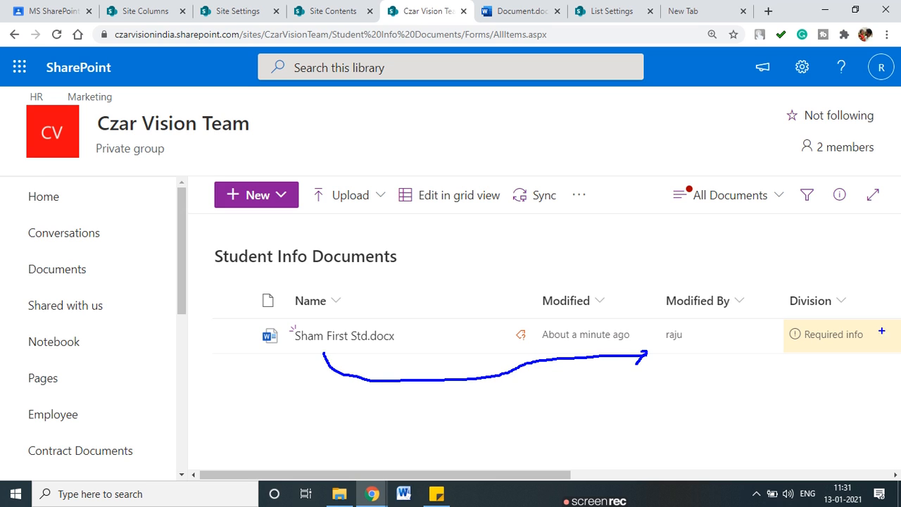
{"action": "key", "text": "Escape"}
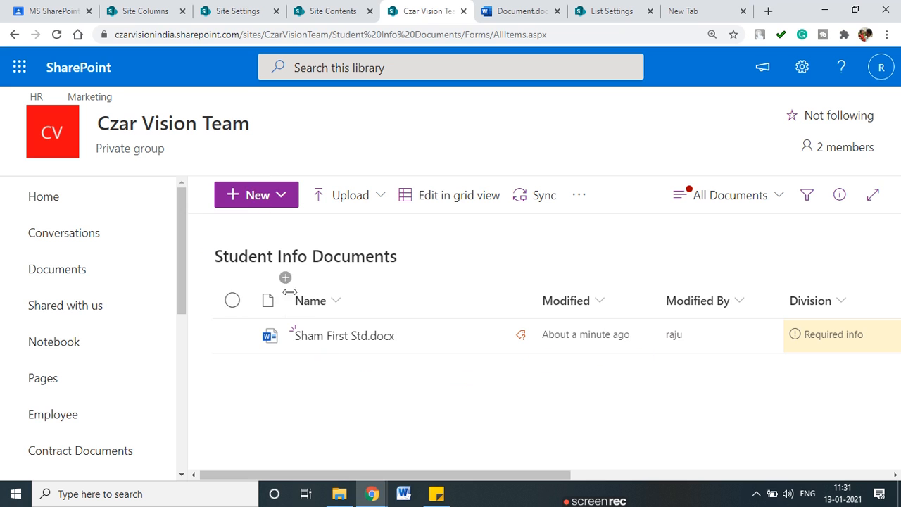
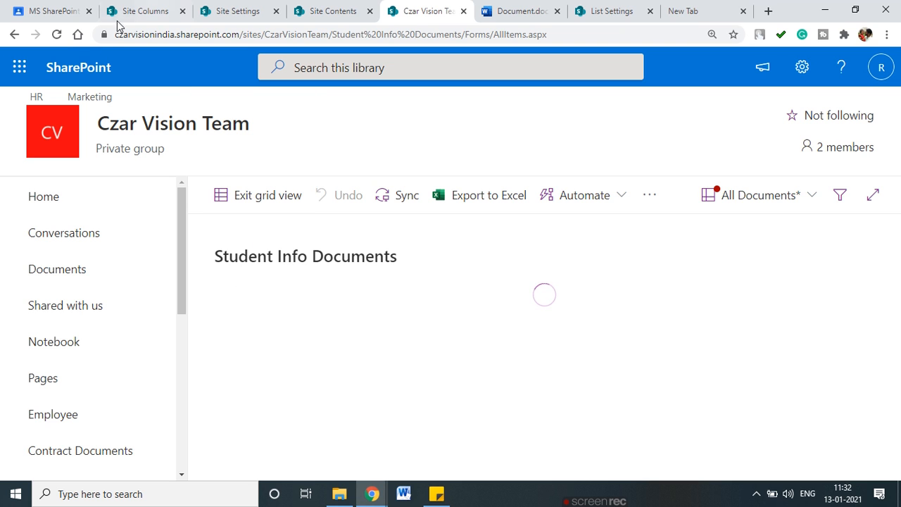
Reload the Student Info Documents library to leave the grid view and return to its document list
{"action": "left_click", "coordinate": [57, 34]}
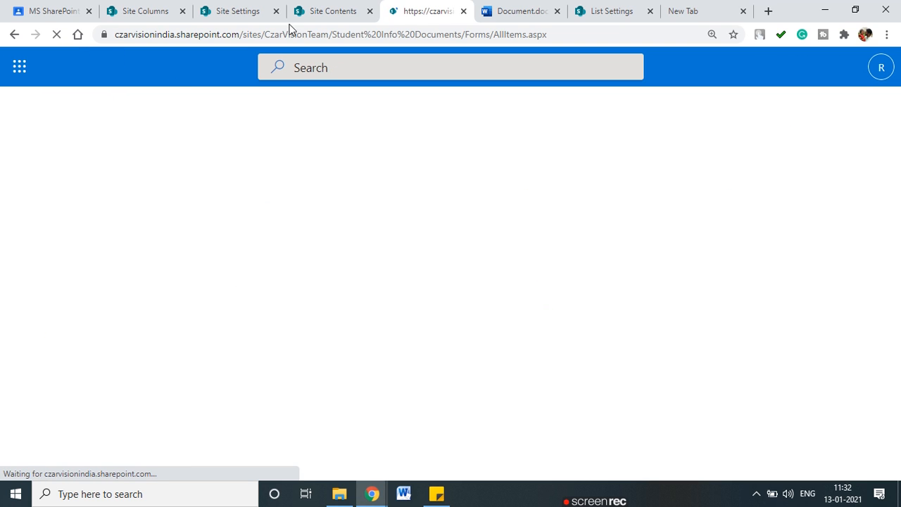
{"action": "left_click", "coordinate": [330, 9]}
{"action": "left_click", "coordinate": [426, 7]}
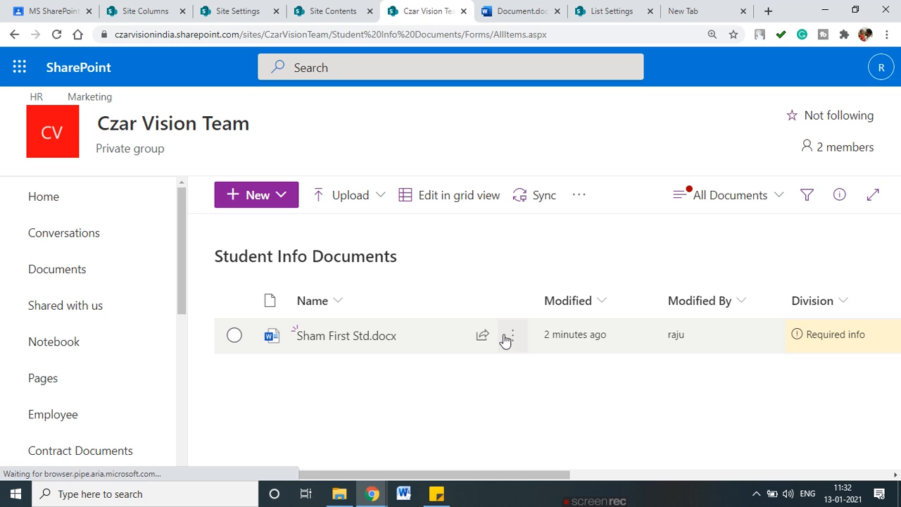
Examine the actions and opening options available for the Word document, and deselect it
{"action": "right_click", "coordinate": [524, 383]}
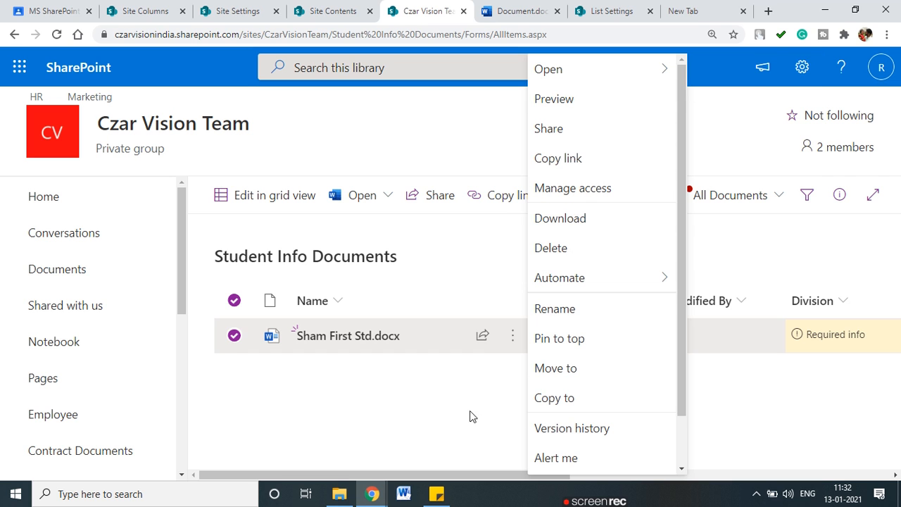
{"action": "left_click", "coordinate": [379, 427]}
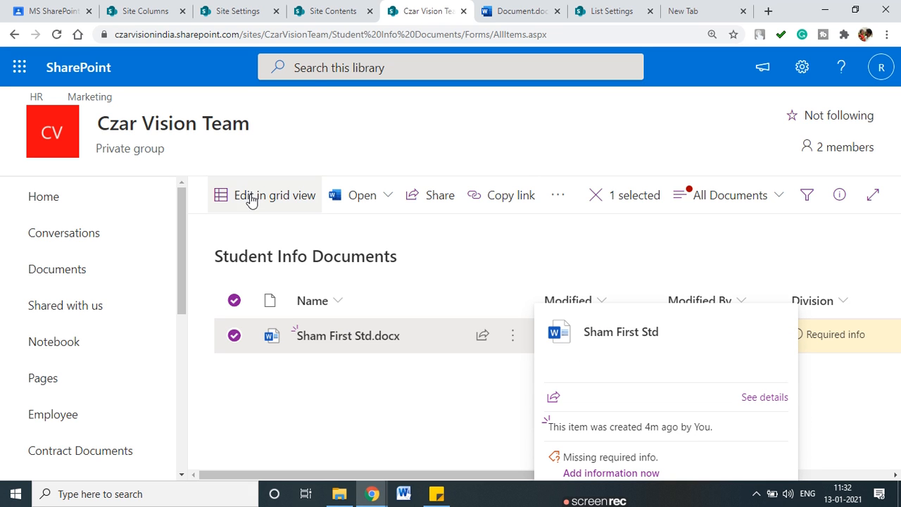
{"action": "left_click", "coordinate": [386, 199]}
{"action": "left_click", "coordinate": [502, 245]}
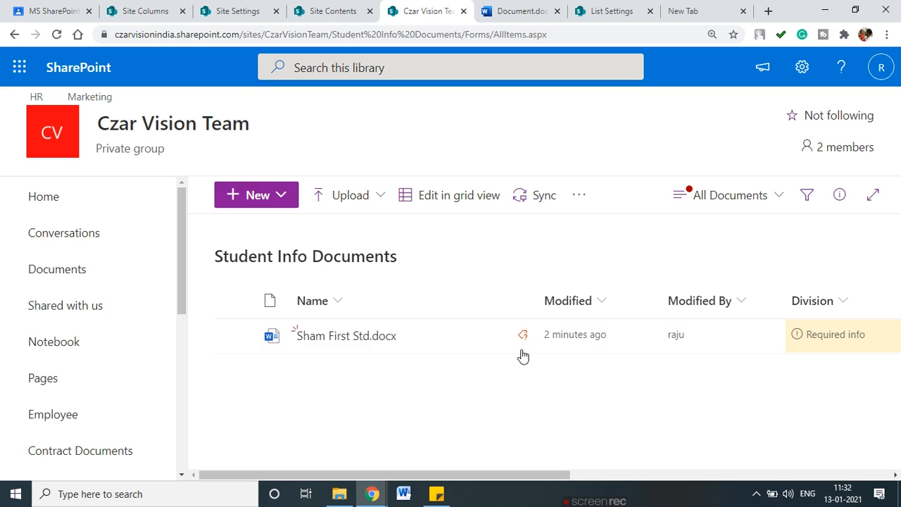
Try to open the Word document from the library in the desktop app
{"action": "left_click", "coordinate": [516, 341]}
{"action": "mouse_move", "coordinate": [565, 71]}
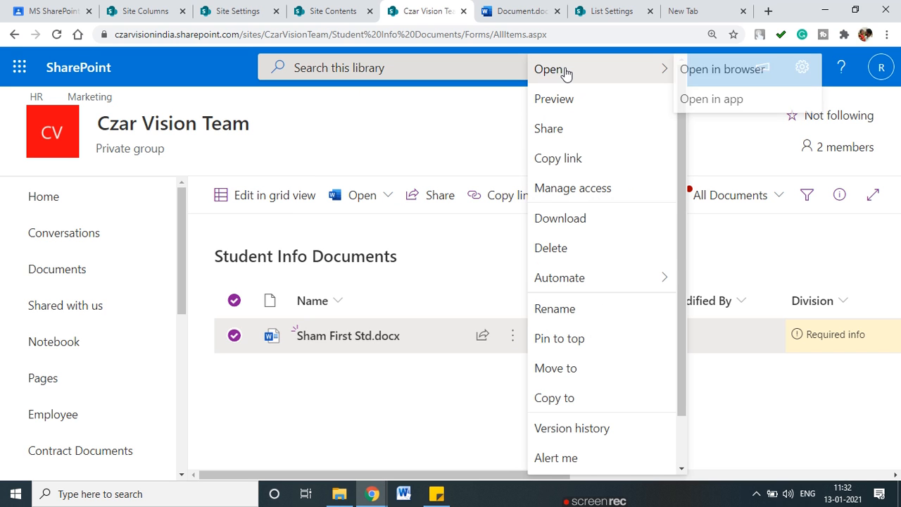
{"action": "left_click", "coordinate": [723, 99]}
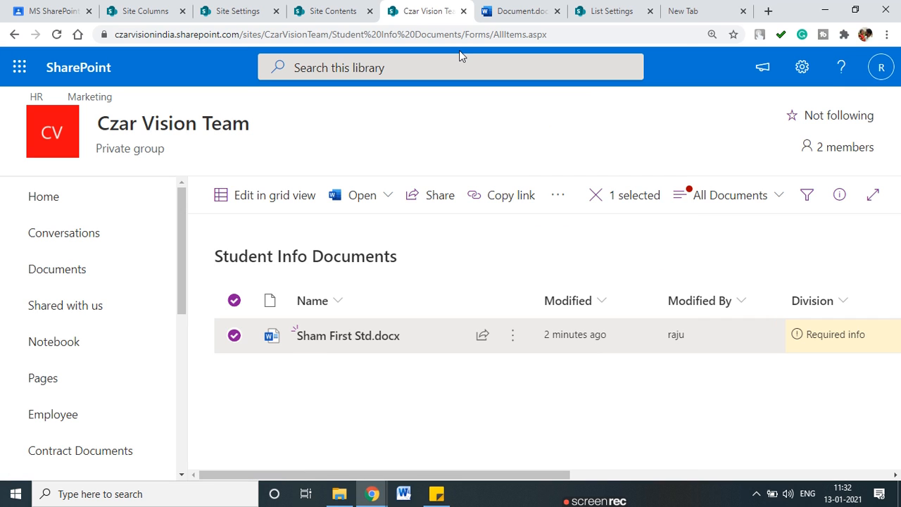
Select the Word document in the Student Info Documents library, open it in a new browser tab and return to the library
{"action": "left_click", "coordinate": [868, 476]}
{"action": "left_click_drag", "start_coordinate": [708, 476], "coordinate": [394, 474]}
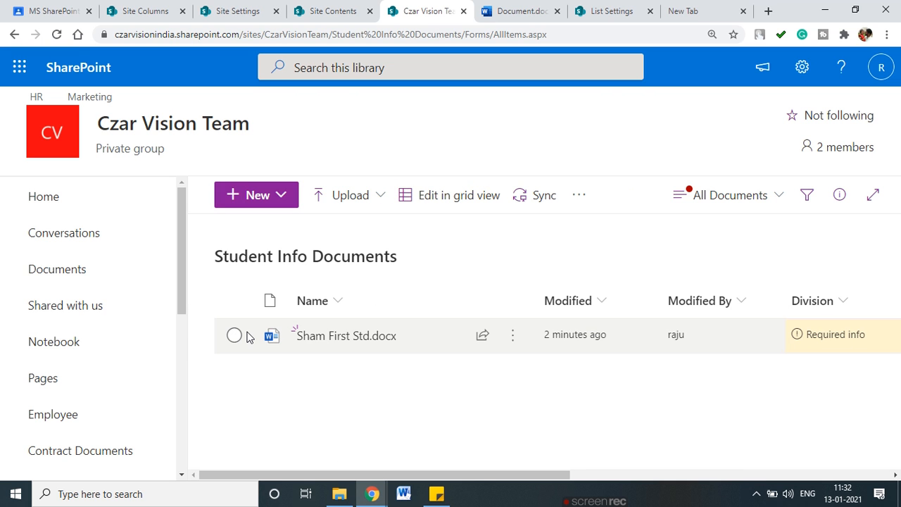
{"action": "left_click", "coordinate": [235, 336]}
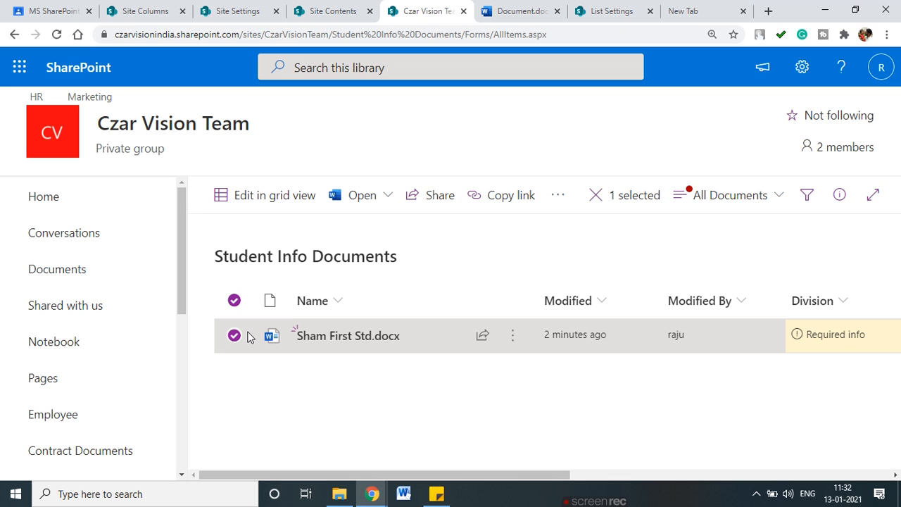
{"action": "left_click", "coordinate": [441, 340]}
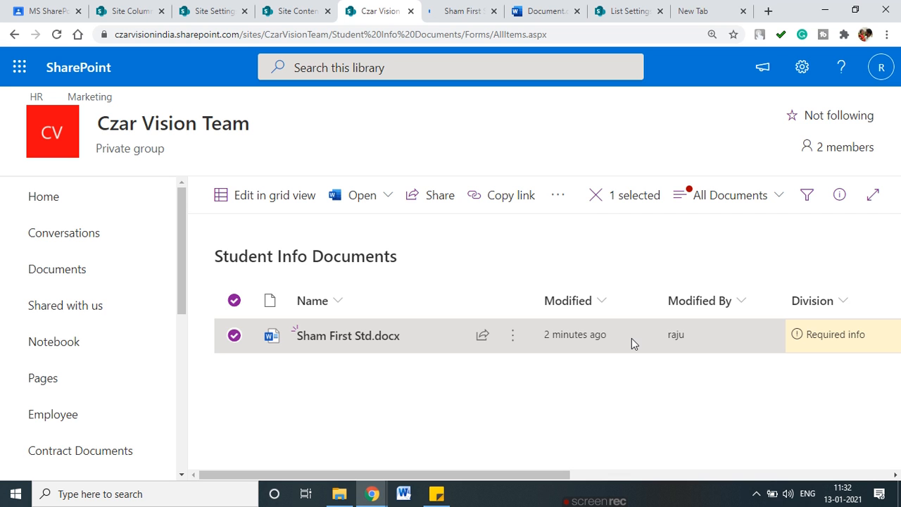
{"action": "double_click", "coordinate": [631, 339]}
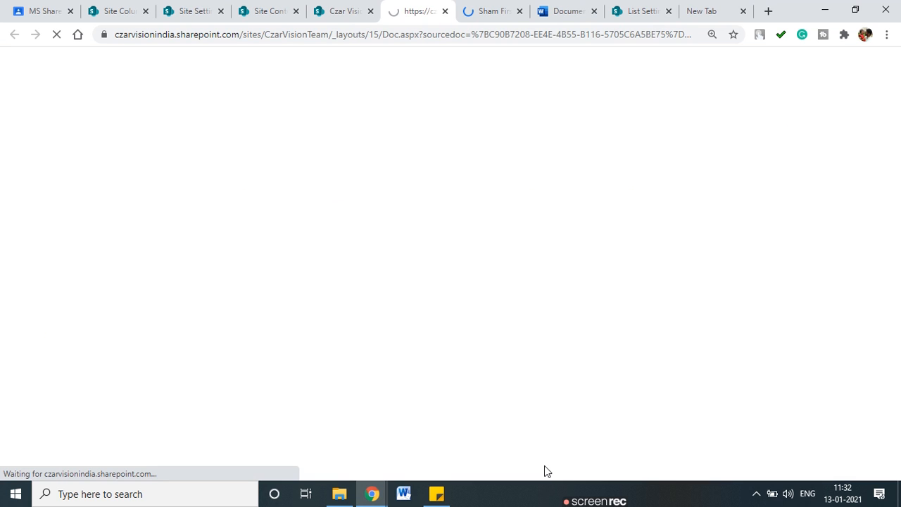
{"action": "key", "text": "ctrl+shift+Tab"}
Open the details pane from the document's required Division value and review the library's recent activity
{"action": "left_click_drag", "start_coordinate": [535, 474], "coordinate": [712, 476]}
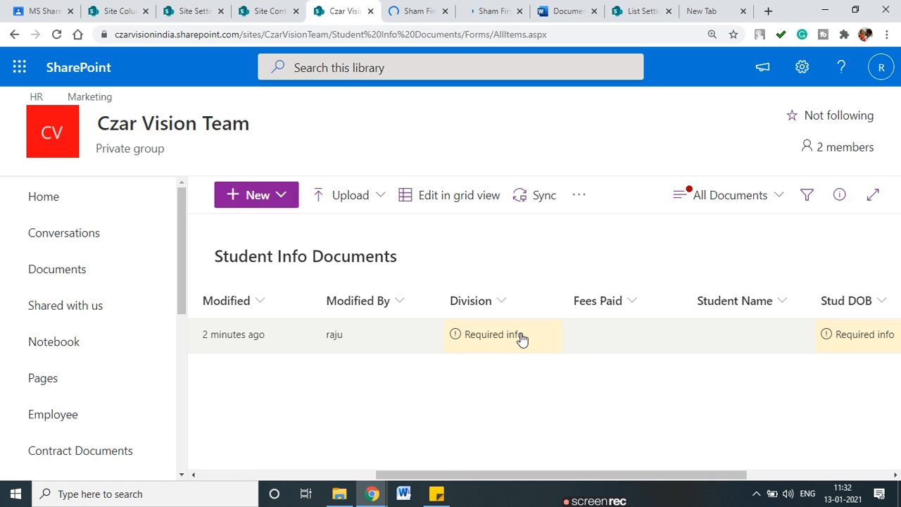
{"action": "left_click", "coordinate": [519, 340]}
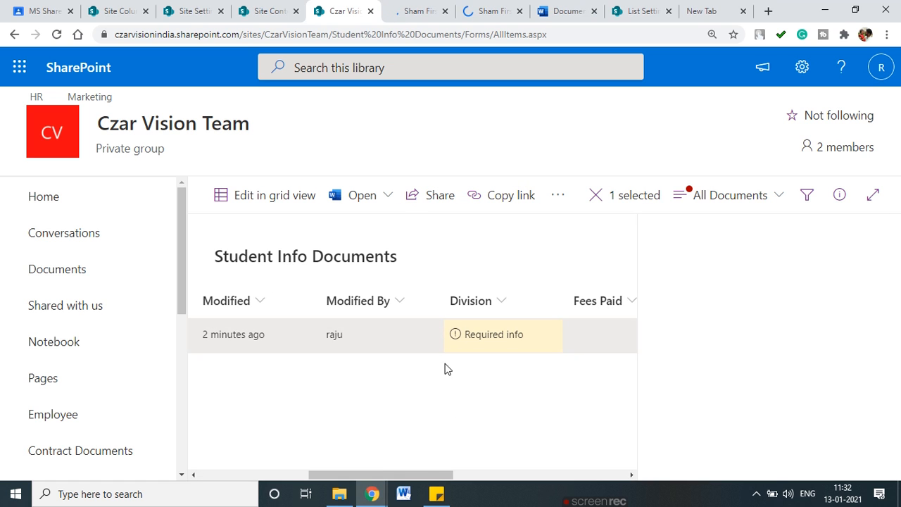
{"action": "left_click_drag", "start_coordinate": [342, 472], "coordinate": [402, 469]}
{"action": "left_click", "coordinate": [599, 336]}
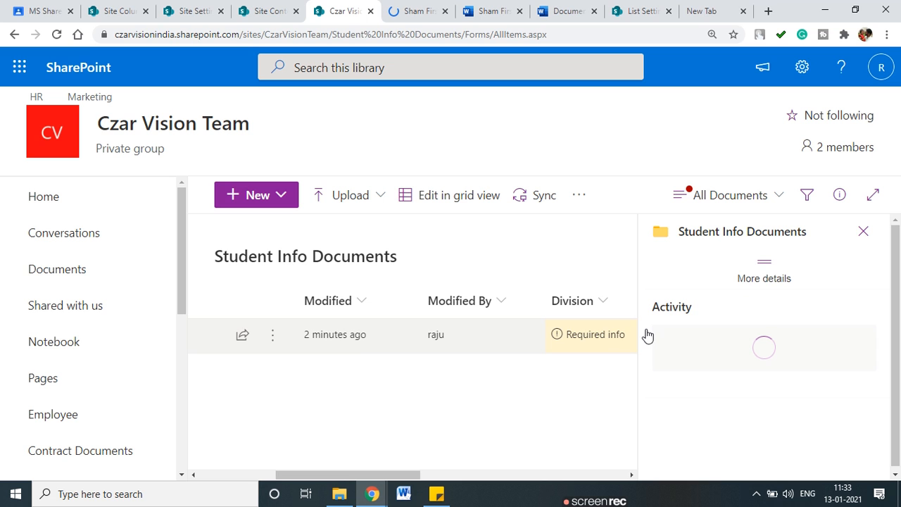
{"action": "scroll", "coordinate": [776, 296], "scroll_direction": "down", "scroll_amount": 2}
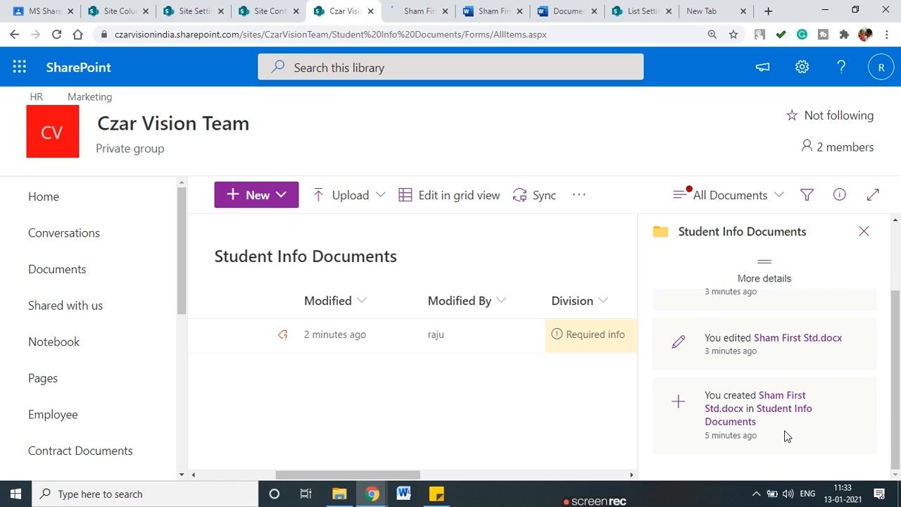
{"action": "scroll", "coordinate": [779, 433], "scroll_direction": "up", "scroll_amount": 2}
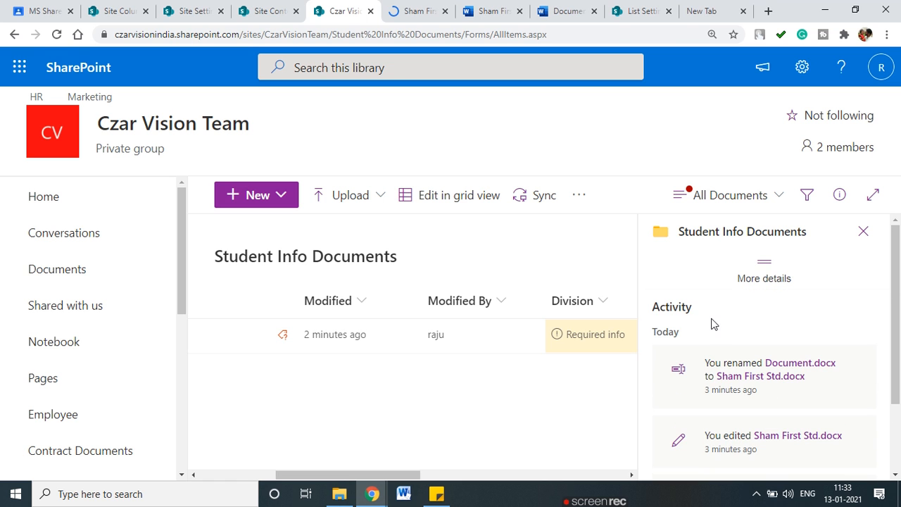
View the Word document in its browser tab, return to the library and close the library's details pane
{"action": "left_click", "coordinate": [417, 10]}
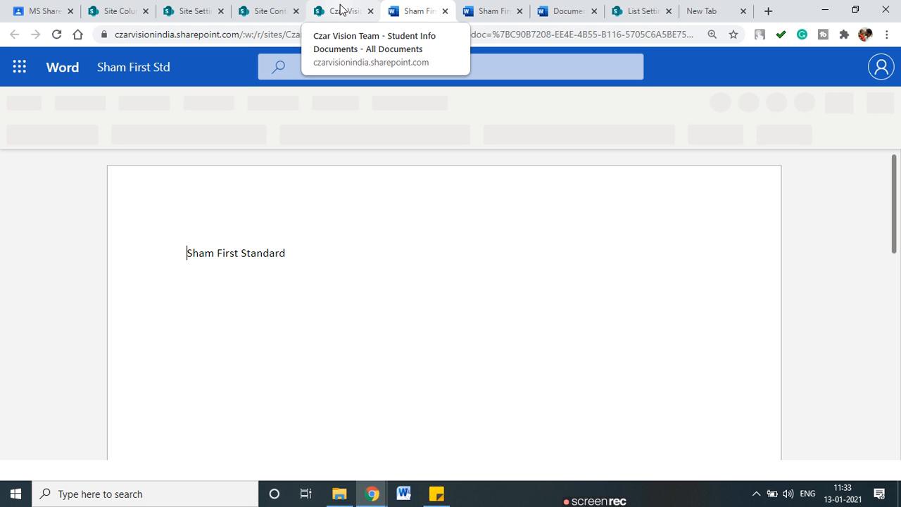
{"action": "left_click", "coordinate": [340, 9]}
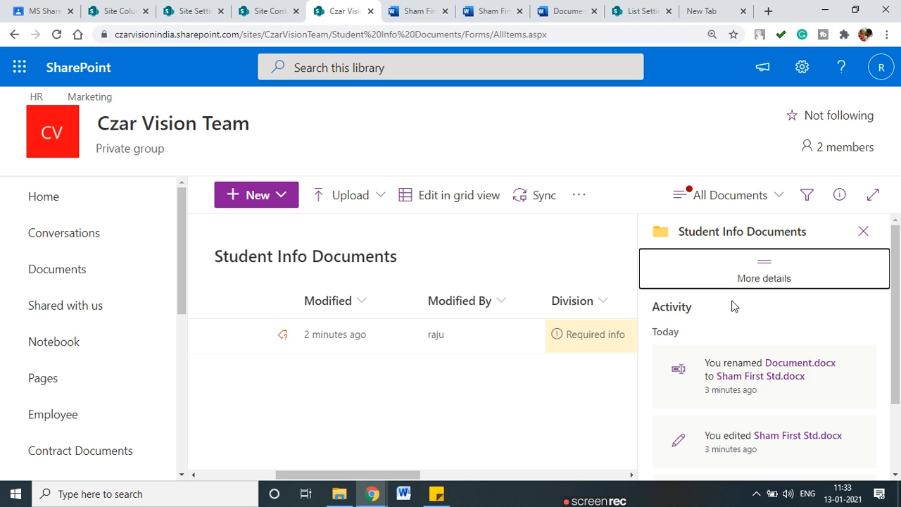
{"action": "scroll", "coordinate": [742, 378], "scroll_direction": "down", "scroll_amount": 2}
{"action": "scroll", "coordinate": [739, 362], "scroll_direction": "up", "scroll_amount": 2}
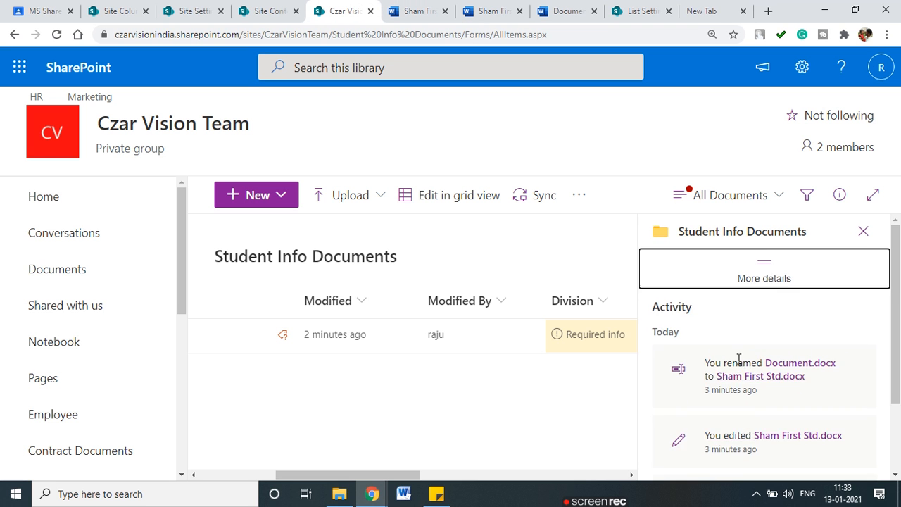
{"action": "left_click", "coordinate": [862, 234]}
{"action": "left_click_drag", "start_coordinate": [643, 467], "coordinate": [424, 457]}
{"action": "left_click_drag", "start_coordinate": [513, 472], "coordinate": [388, 472]}
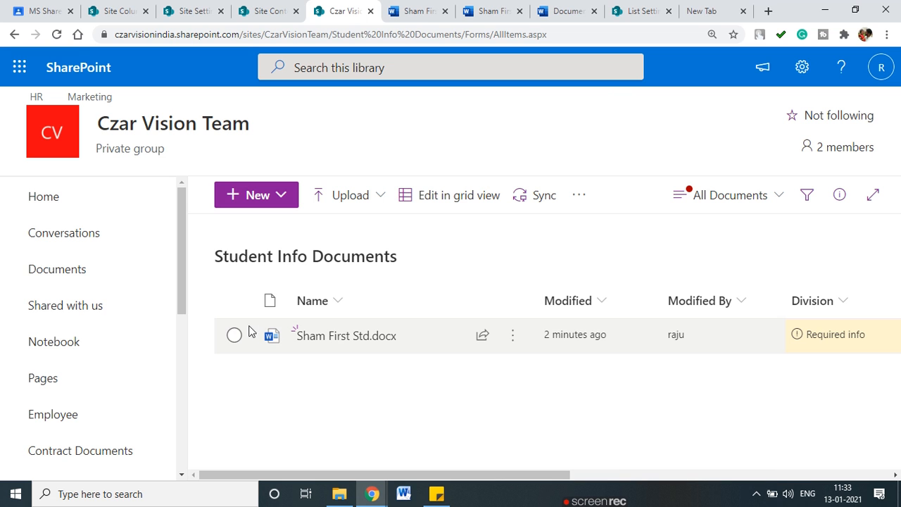
Open the Word document's details from its list of actions and display its editable properties
{"action": "left_click", "coordinate": [513, 336]}
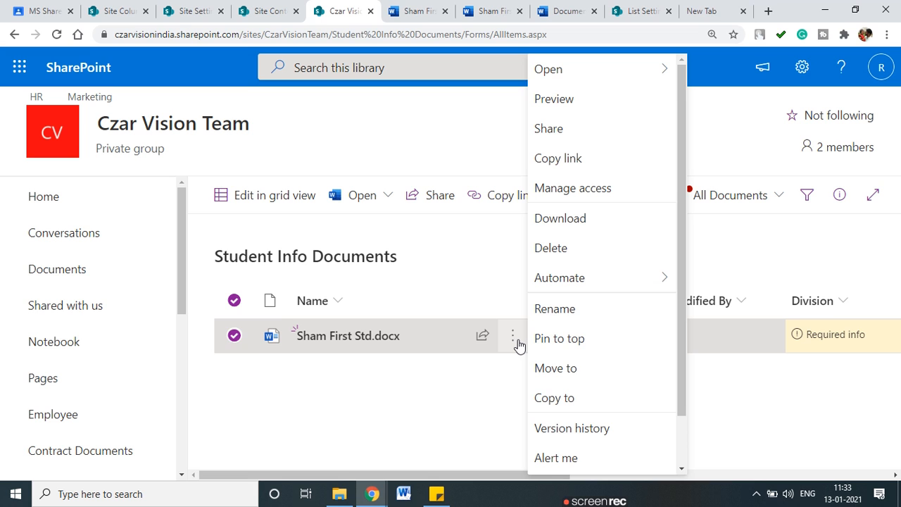
{"action": "scroll", "coordinate": [570, 341], "scroll_direction": "down", "scroll_amount": 1}
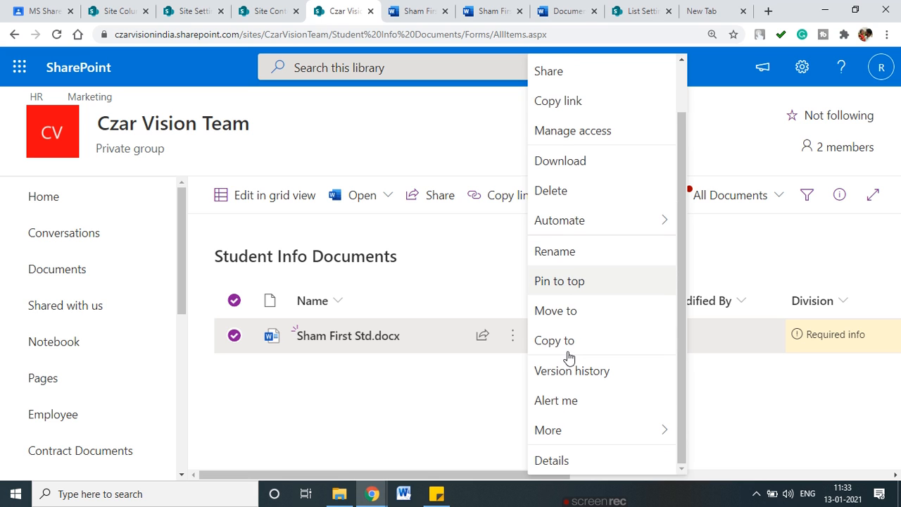
{"action": "left_click", "coordinate": [614, 458]}
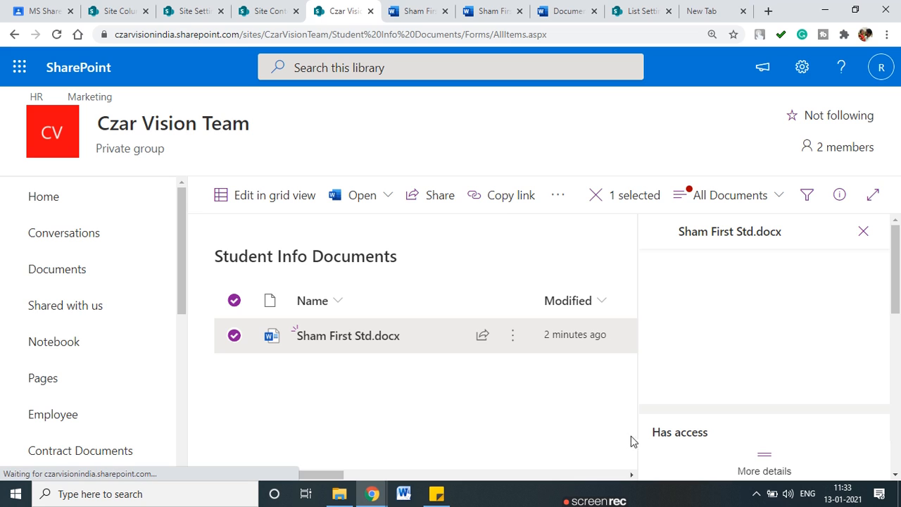
{"action": "scroll", "coordinate": [724, 392], "scroll_direction": "down", "scroll_amount": 2}
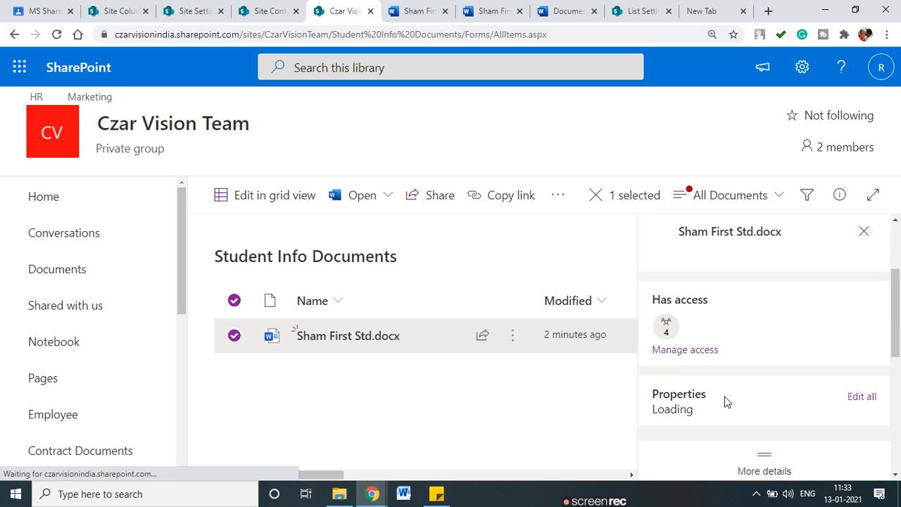
{"action": "scroll", "coordinate": [727, 401], "scroll_direction": "down", "scroll_amount": 3}
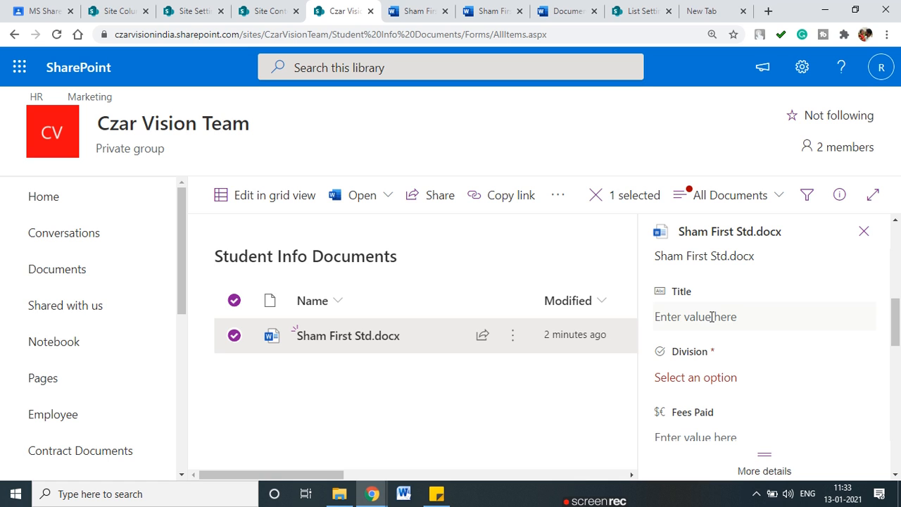
Set the Word document's Title to "Test" and open its Division property for editing
{"action": "left_click", "coordinate": [700, 318]}
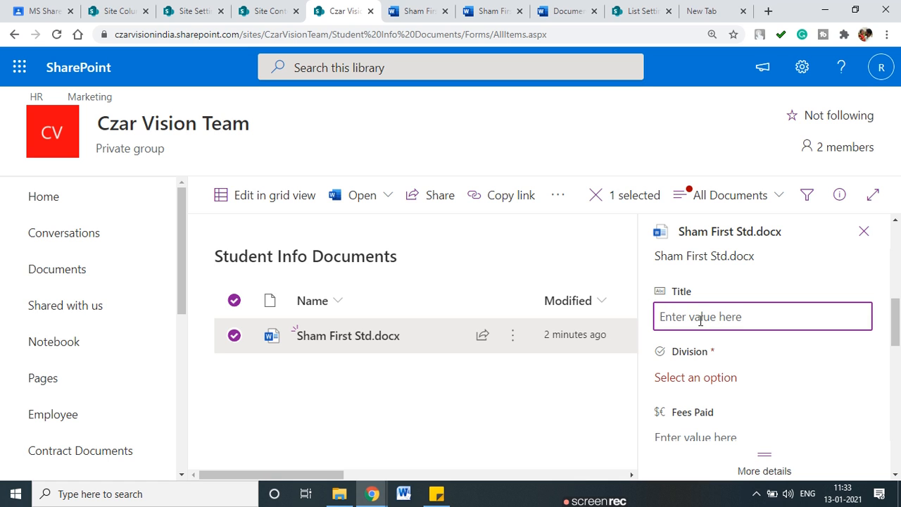
{"action": "type", "text": "Test"}
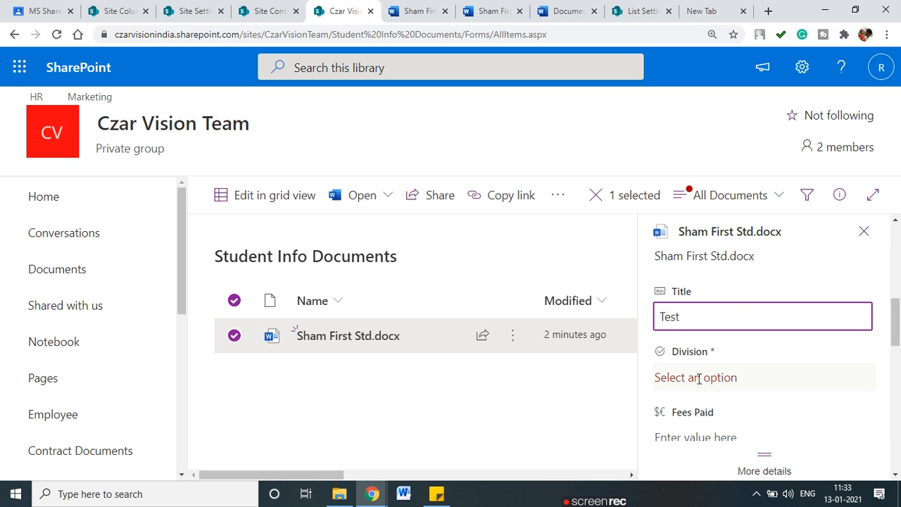
{"action": "left_click", "coordinate": [699, 381]}
{"action": "left_click", "coordinate": [678, 318]}
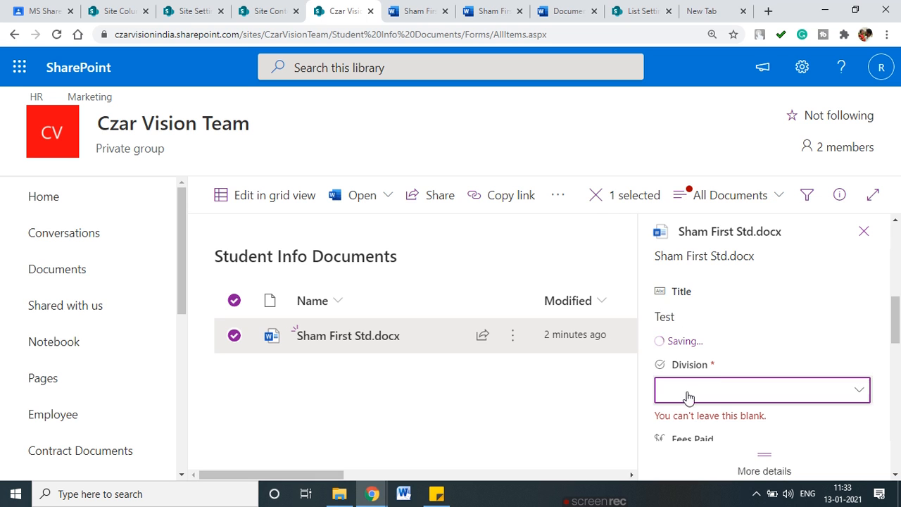
Set the document's Fees Paid to 3434 and fill in the student's name in its properties
{"action": "scroll", "coordinate": [718, 376], "scroll_direction": "down", "scroll_amount": 2}
{"action": "scroll", "coordinate": [720, 374], "scroll_direction": "down", "scroll_amount": 1}
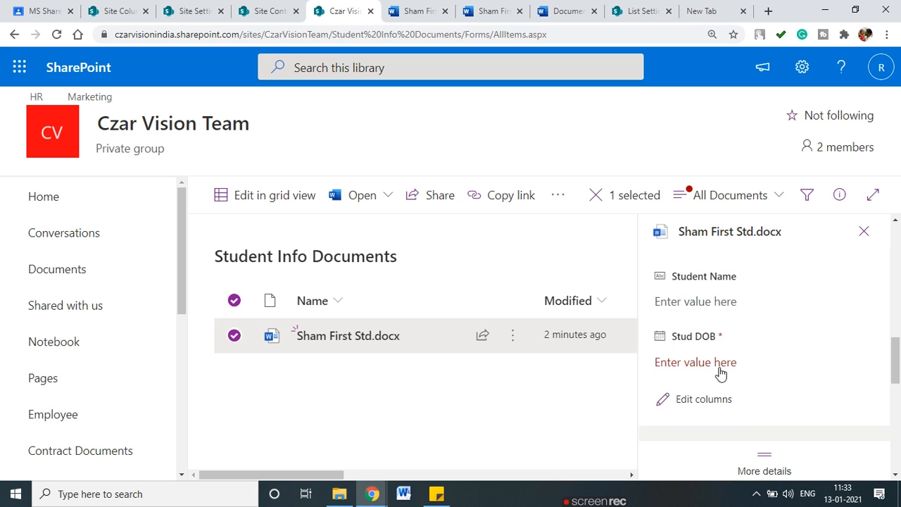
{"action": "scroll", "coordinate": [707, 339], "scroll_direction": "up", "scroll_amount": 1}
{"action": "left_click", "coordinate": [698, 308]}
{"action": "type", "text": "3434"}
{"action": "left_click", "coordinate": [705, 365]}
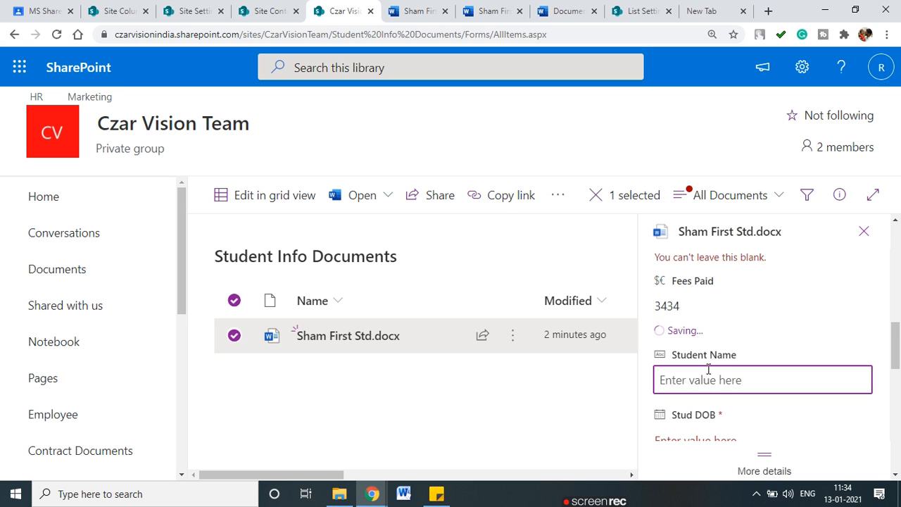
{"action": "type", "text": "Sham"}
{"action": "scroll", "coordinate": [708, 374], "scroll_direction": "down", "scroll_amount": 1}
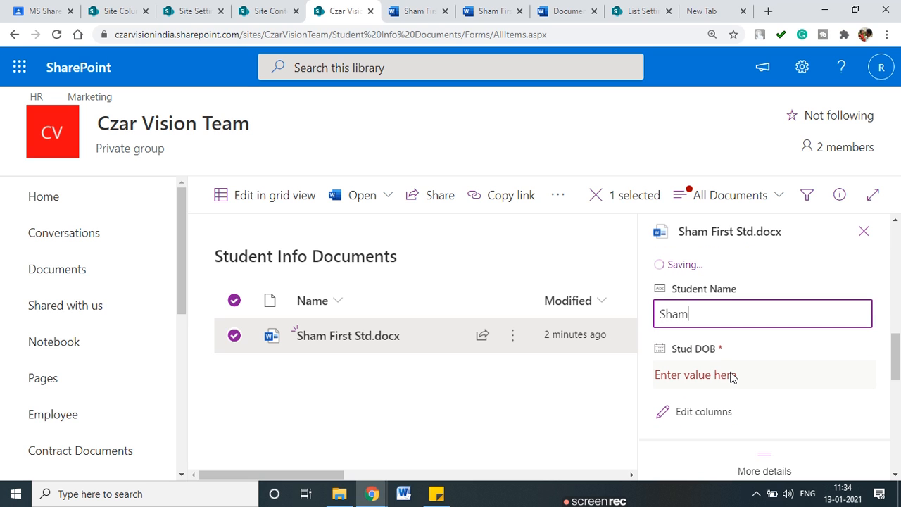
Try to enter the student's date of birth in the document's Stud DOB property
{"action": "left_click", "coordinate": [730, 374]}
{"action": "scroll", "coordinate": [745, 327], "scroll_direction": "down", "scroll_amount": 2}
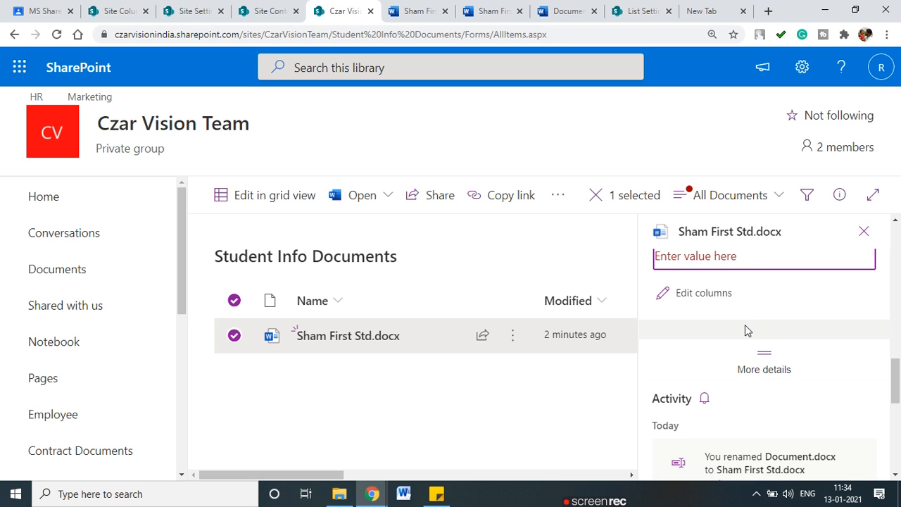
{"action": "scroll", "coordinate": [748, 305], "scroll_direction": "up", "scroll_amount": 1}
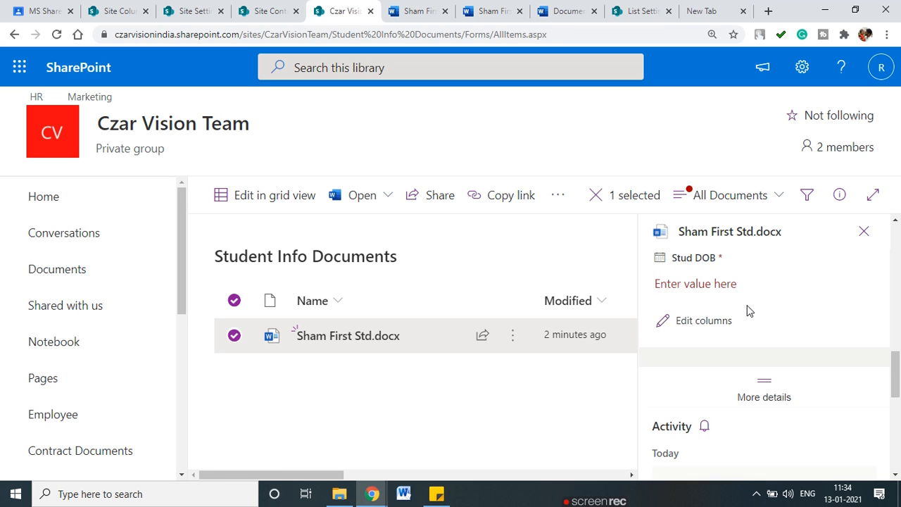
{"action": "left_click", "coordinate": [730, 312]}
{"action": "type", "text": "30/06"}
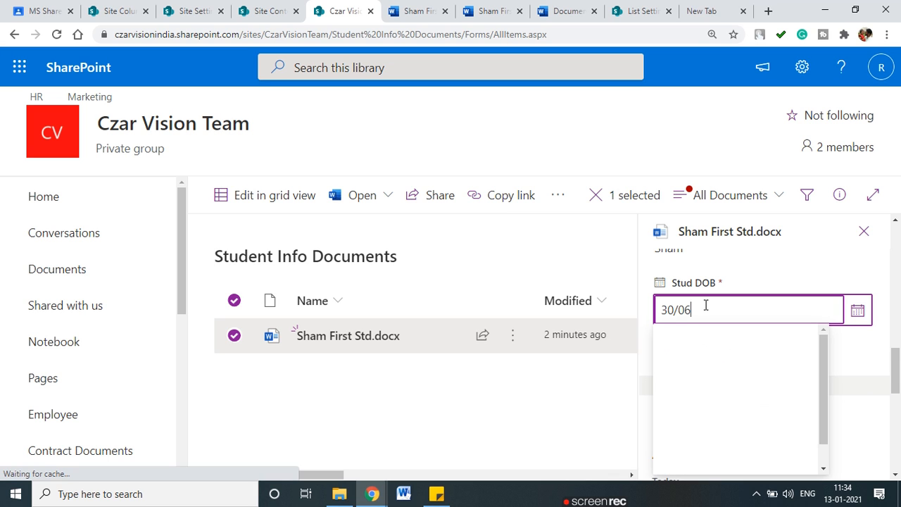
{"action": "type", "text": "/1"}
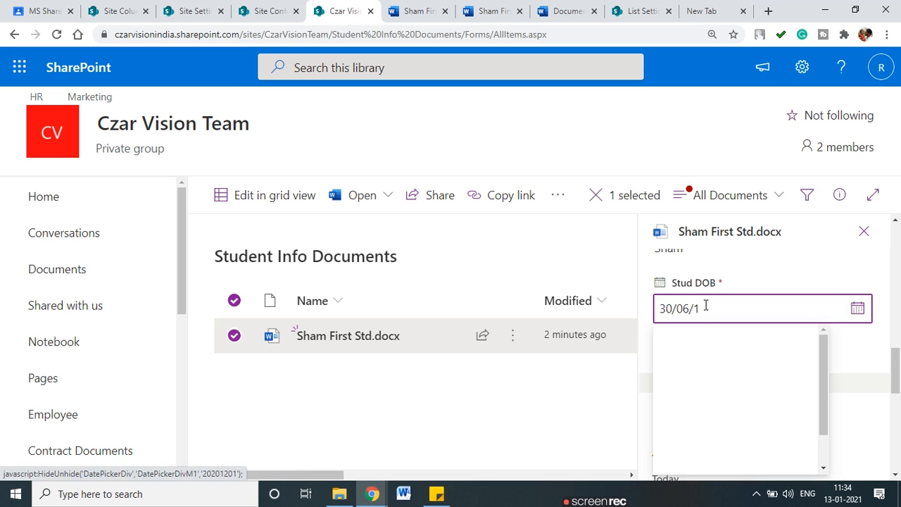
{"action": "key", "text": "Return"}
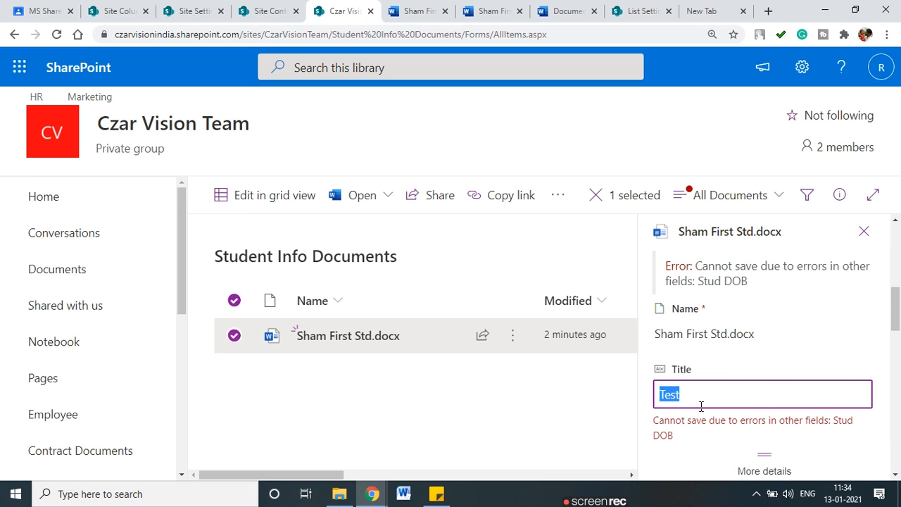
Return to the Title property and check the save errors across the document's properties
{"action": "left_click", "coordinate": [705, 396]}
{"action": "scroll", "coordinate": [705, 397], "scroll_direction": "down", "scroll_amount": 4}
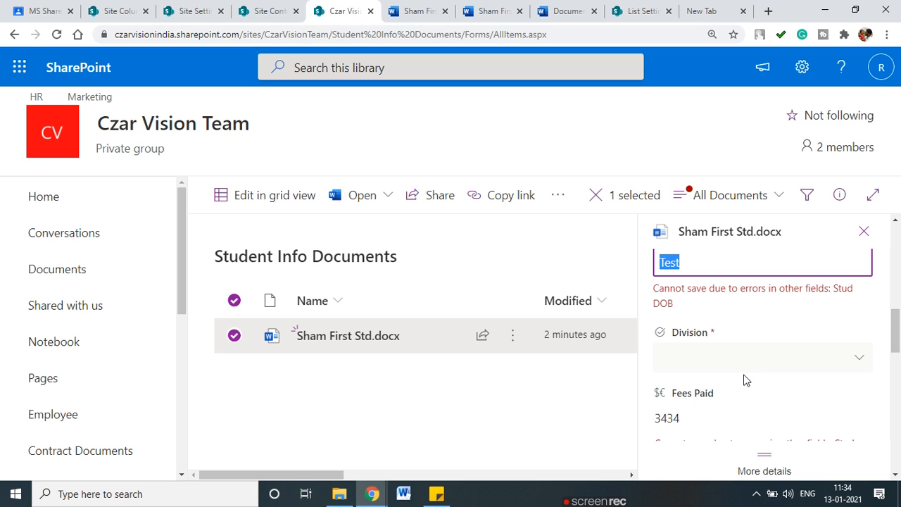
{"action": "scroll", "coordinate": [736, 392], "scroll_direction": "down", "scroll_amount": 3}
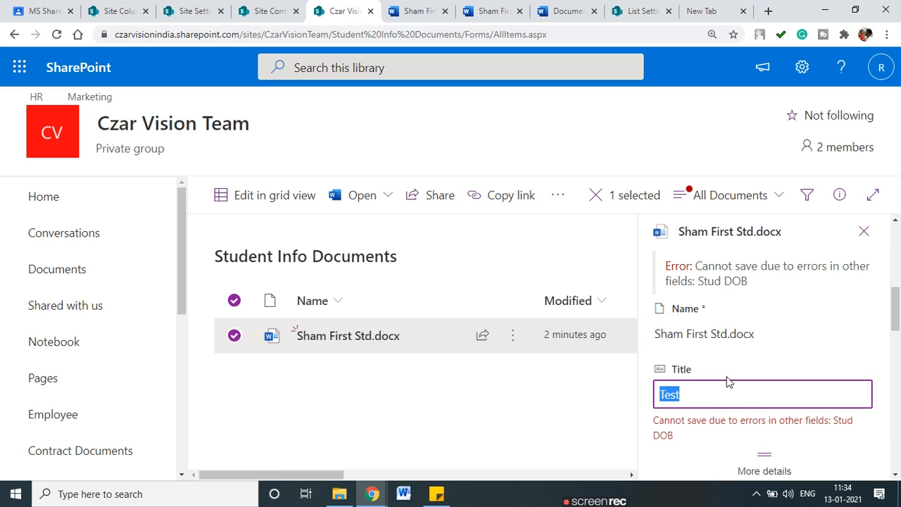
{"action": "left_click", "coordinate": [727, 395]}
{"action": "scroll", "coordinate": [819, 436], "scroll_direction": "down", "scroll_amount": 2}
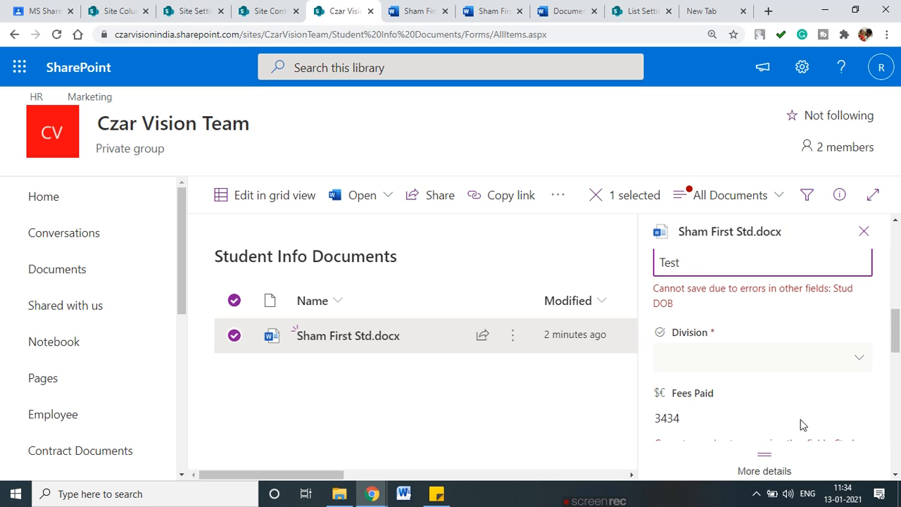
Try to choose a value for the Word document's required Division property in the details pane
{"action": "left_click", "coordinate": [857, 362]}
{"action": "left_click", "coordinate": [859, 359]}
{"action": "left_click", "coordinate": [863, 361]}
{"action": "left_click", "coordinate": [865, 362]}
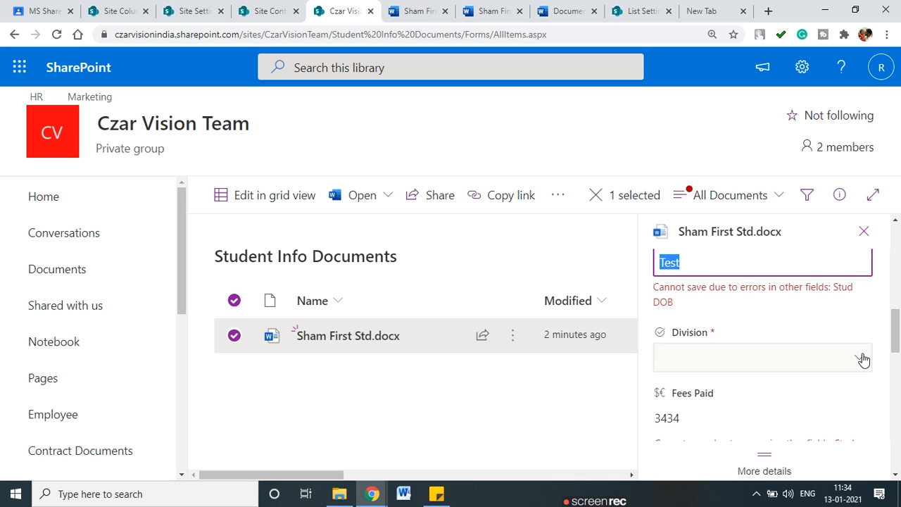
{"action": "left_click", "coordinate": [863, 359]}
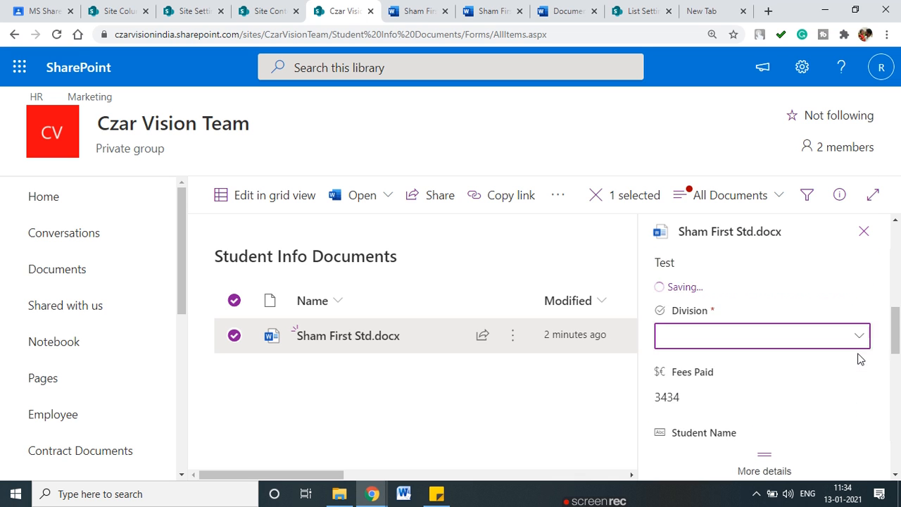
{"action": "left_click", "coordinate": [724, 360]}
{"action": "left_click", "coordinate": [724, 267]}
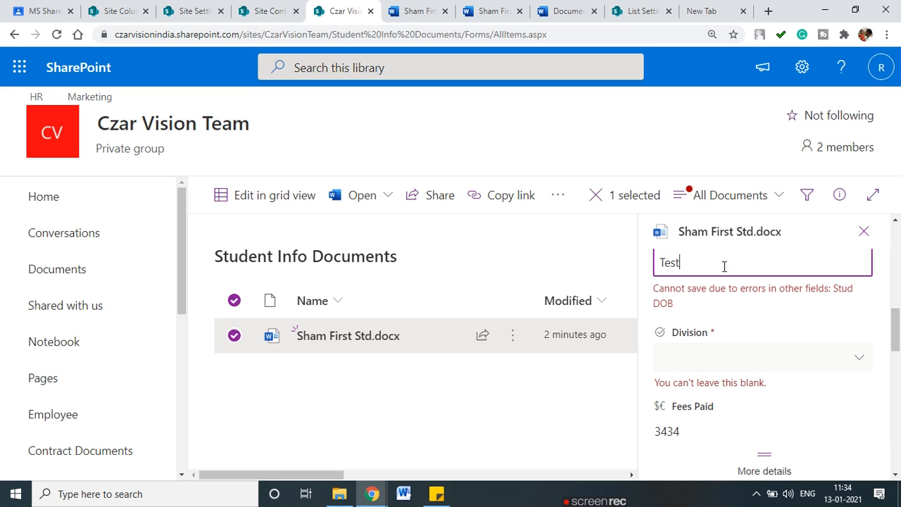
Close the document's details pane and switch the Student Info Documents library to grid editing
{"action": "left_click", "coordinate": [863, 231]}
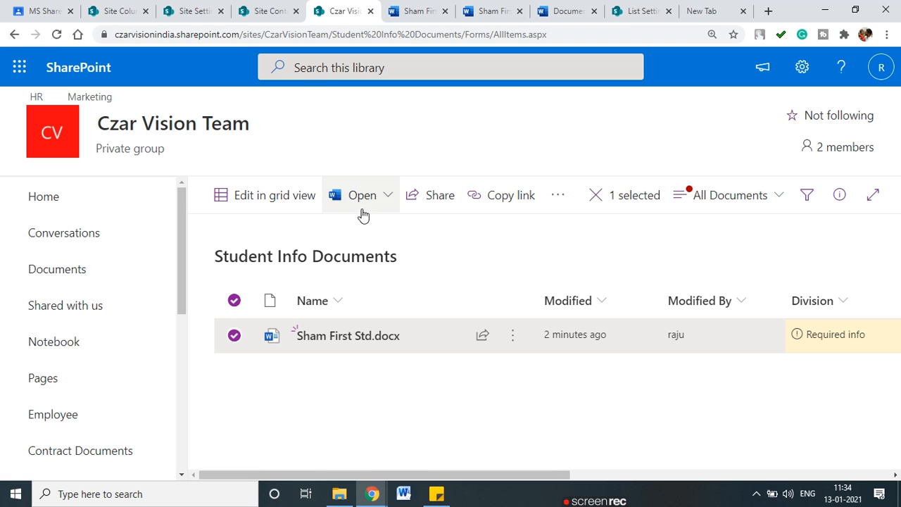
{"action": "left_click", "coordinate": [260, 197]}
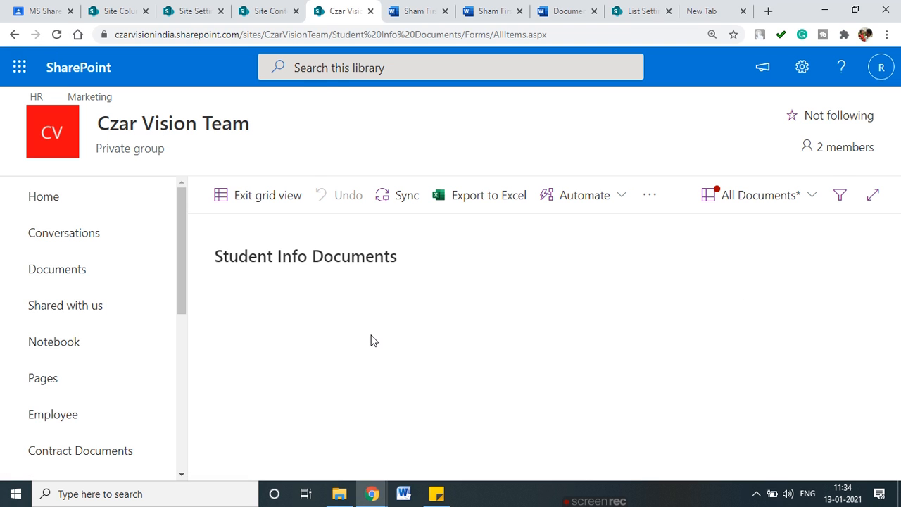
Run an internet speed test from a "speed test" web search, close it and return to the Student Info Documents library
{"action": "left_click", "coordinate": [704, 11]}
{"action": "type", "text": "spee"}
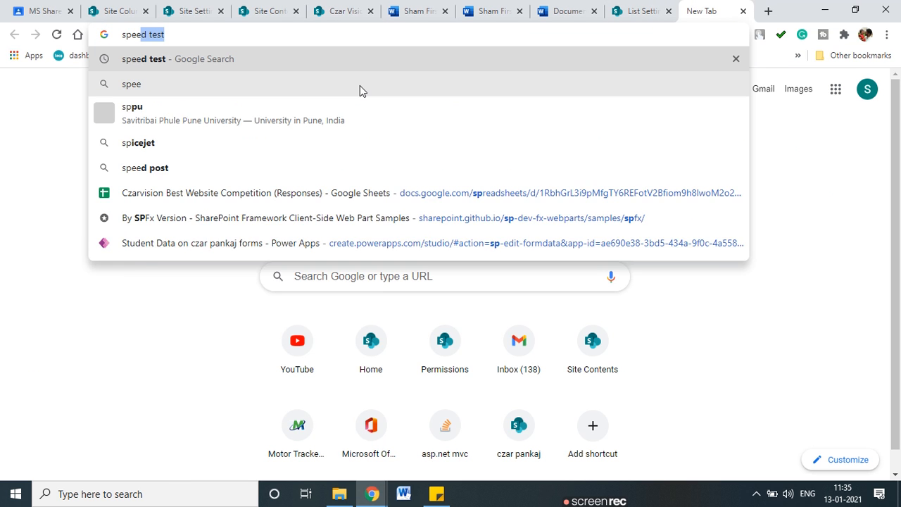
{"action": "left_click", "coordinate": [178, 59]}
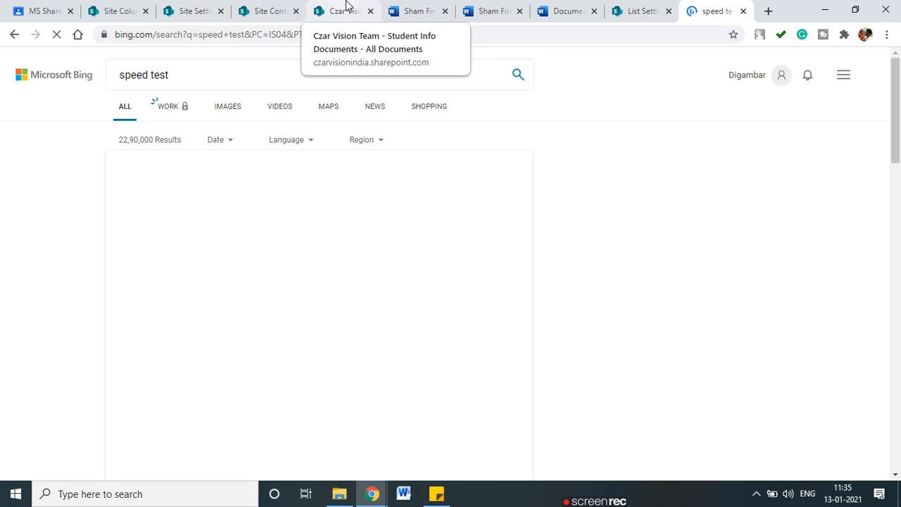
{"action": "left_click", "coordinate": [333, 406]}
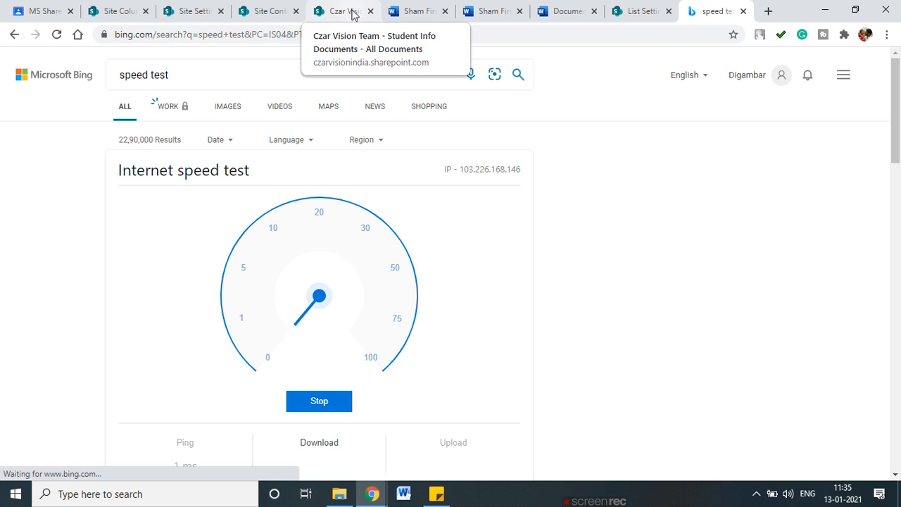
{"action": "left_click", "coordinate": [744, 12]}
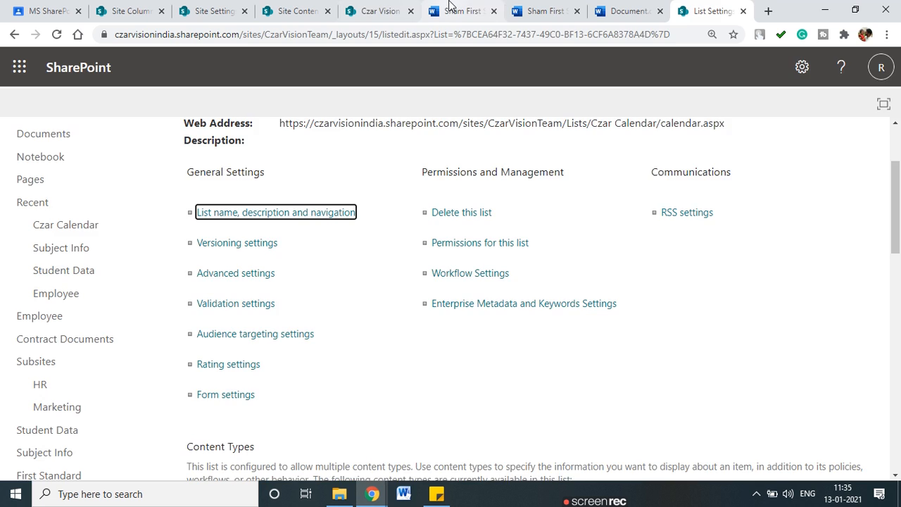
{"action": "left_click", "coordinate": [451, 9]}
{"action": "left_click", "coordinate": [384, 10]}
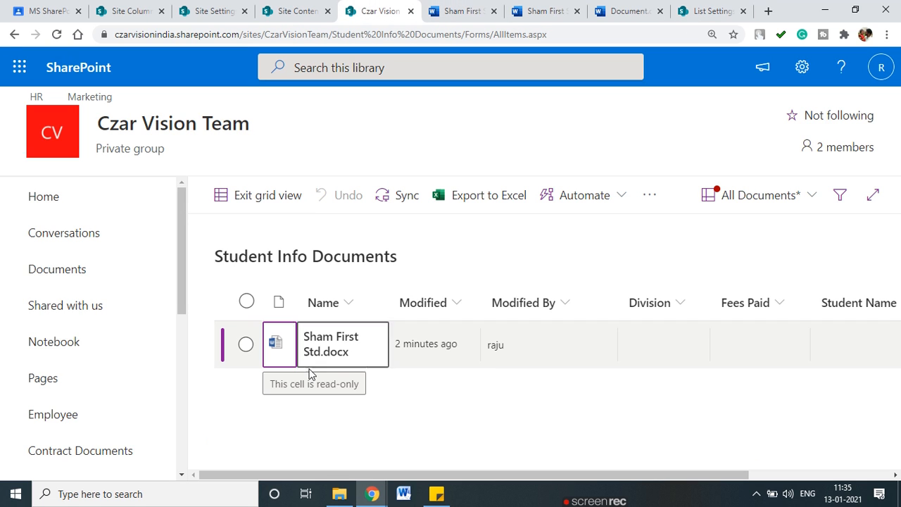
Set the Word document's Division to B and its Fees Paid to 2323 in the library grid
{"action": "left_click_drag", "start_coordinate": [369, 474], "coordinate": [517, 474]}
{"action": "left_click", "coordinate": [482, 354]}
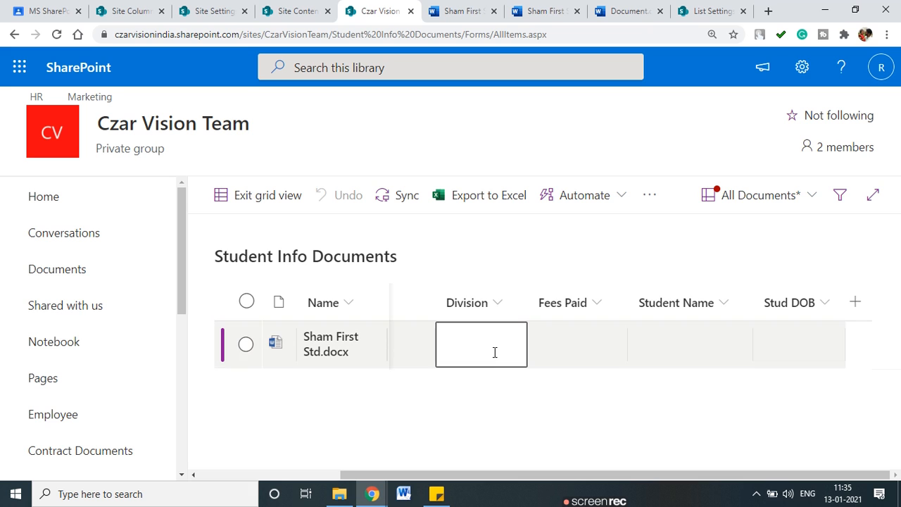
{"action": "scroll", "coordinate": [523, 476], "scroll_direction": "left", "scroll_amount": 2}
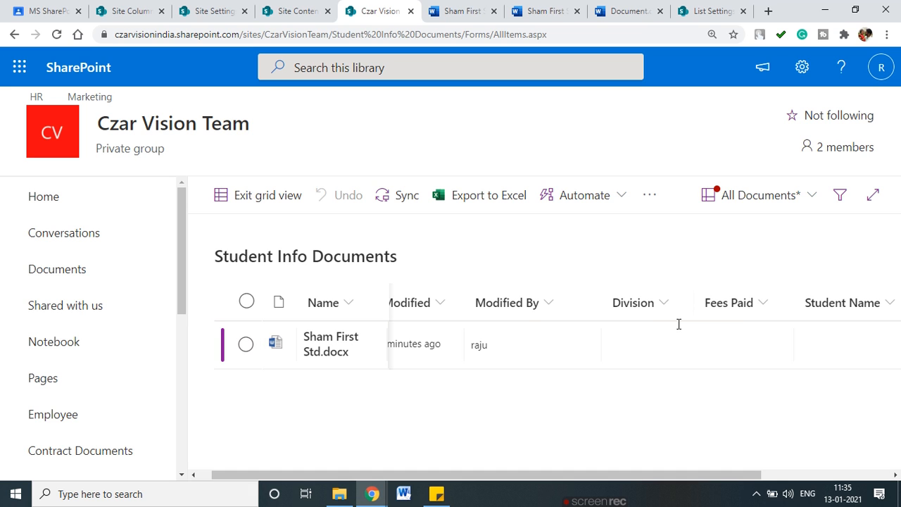
{"action": "left_click", "coordinate": [676, 339]}
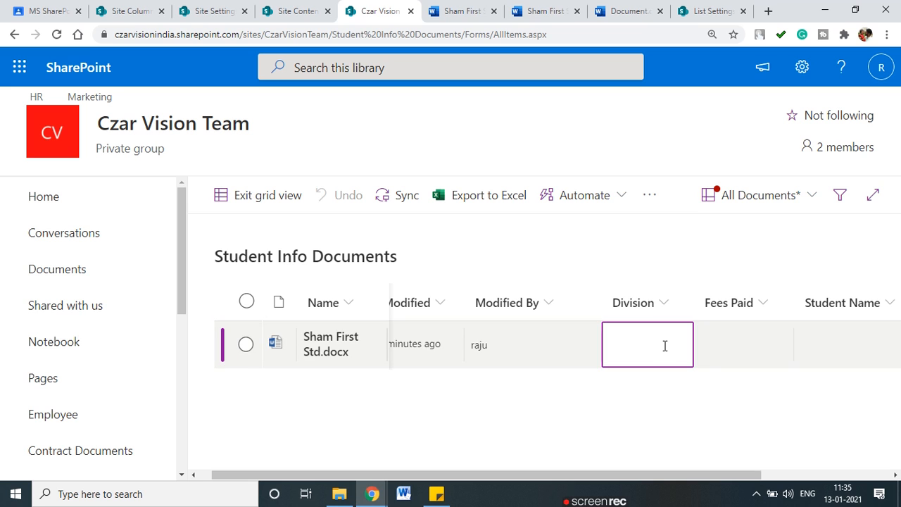
{"action": "left_click", "coordinate": [665, 346]}
{"action": "left_click", "coordinate": [636, 213]}
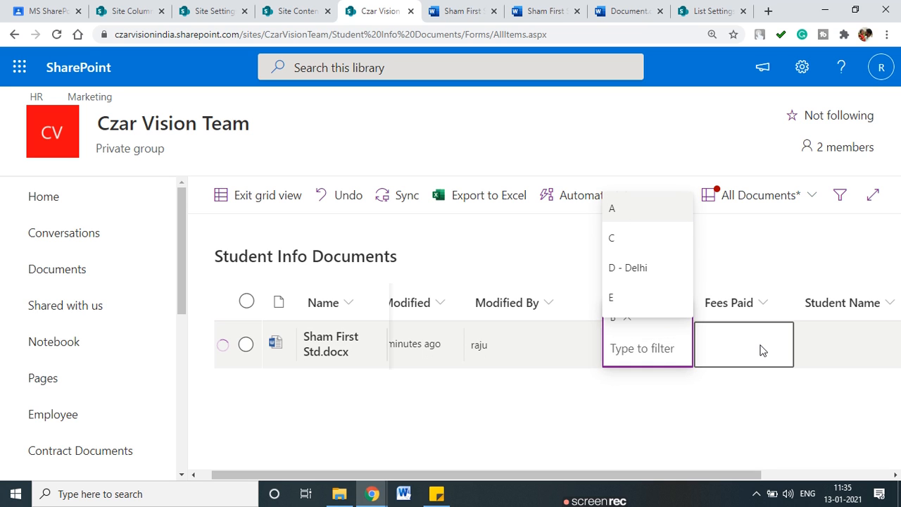
{"action": "left_click", "coordinate": [748, 350]}
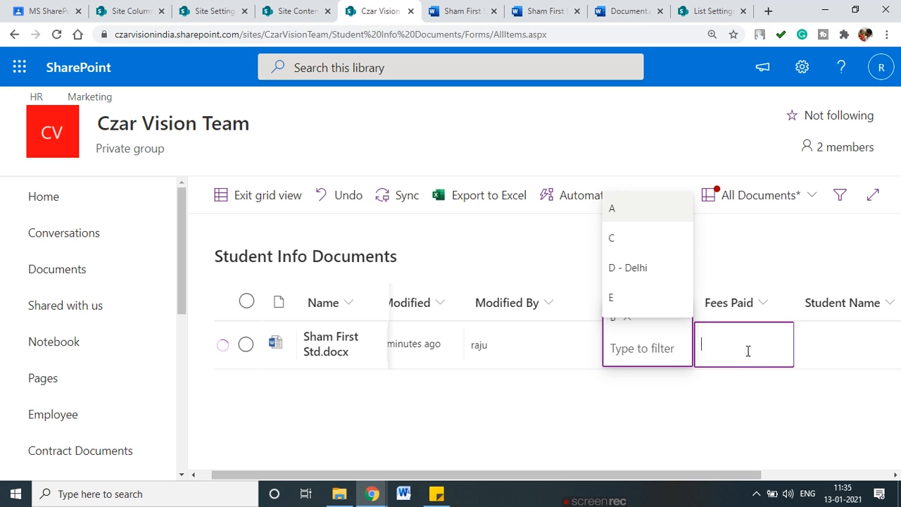
{"action": "type", "text": "2323"}
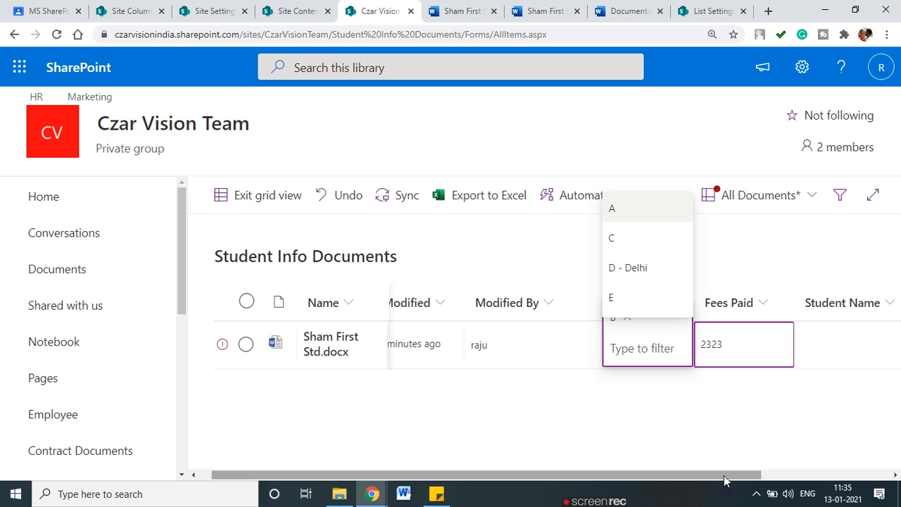
Fill in the student's name and date of birth in the document's grid row
{"action": "scroll", "coordinate": [792, 403], "scroll_direction": "right", "scroll_amount": 5}
{"action": "left_click", "coordinate": [728, 345]}
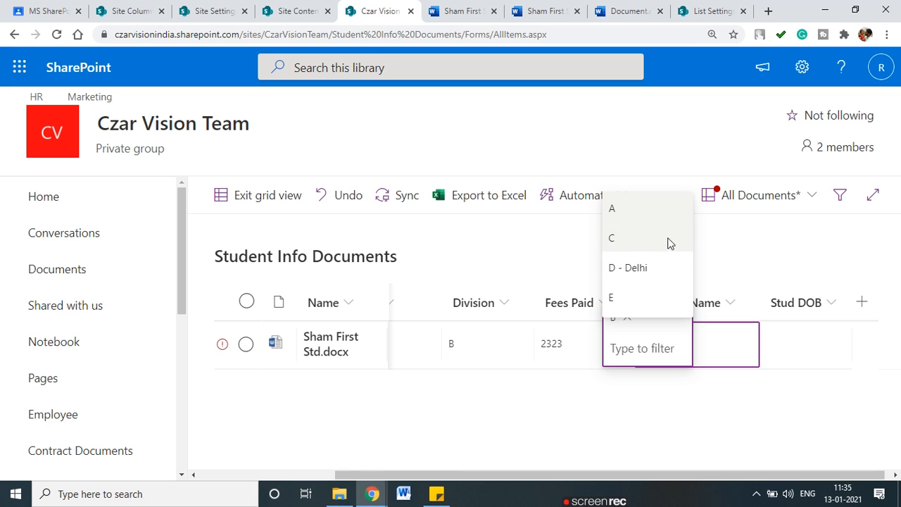
{"action": "left_click", "coordinate": [630, 211]}
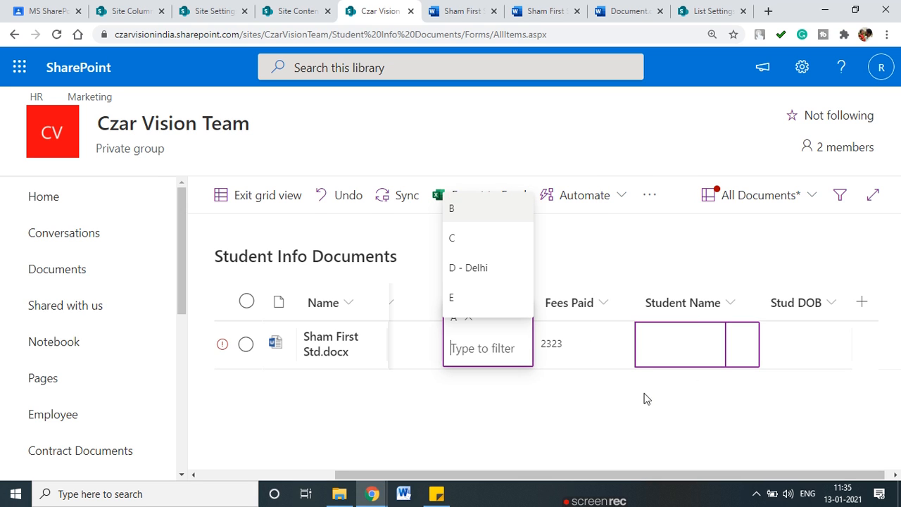
{"action": "left_click", "coordinate": [683, 350]}
{"action": "type", "text": "SHam"}
{"action": "left_click", "coordinate": [814, 352]}
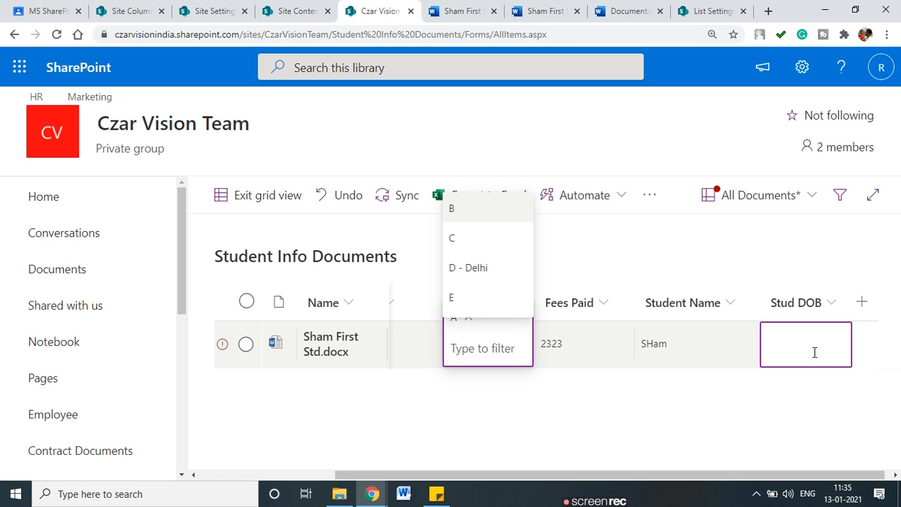
{"action": "left_click", "coordinate": [814, 352]}
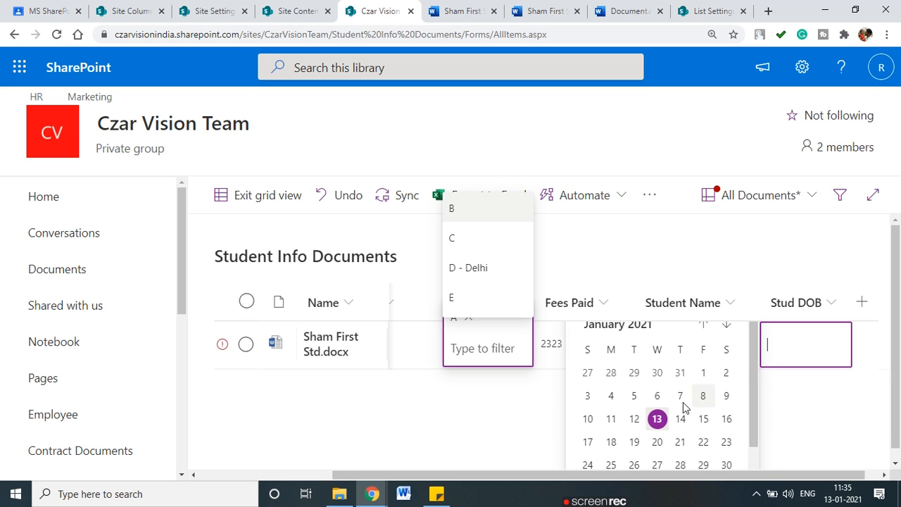
{"action": "left_click", "coordinate": [635, 419]}
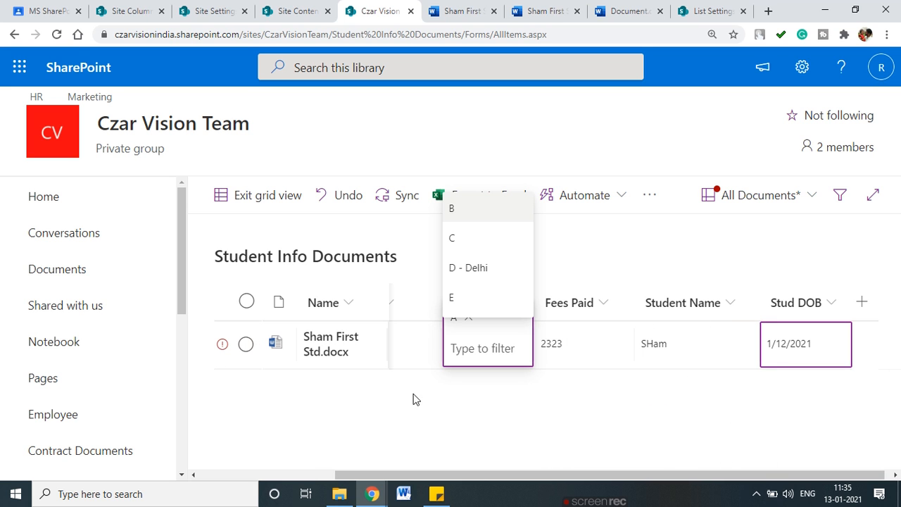
Try to change the document's Division to C, D - Delhi and A in the choice list that stays open
{"action": "left_click_drag", "start_coordinate": [396, 479], "coordinate": [277, 458]}
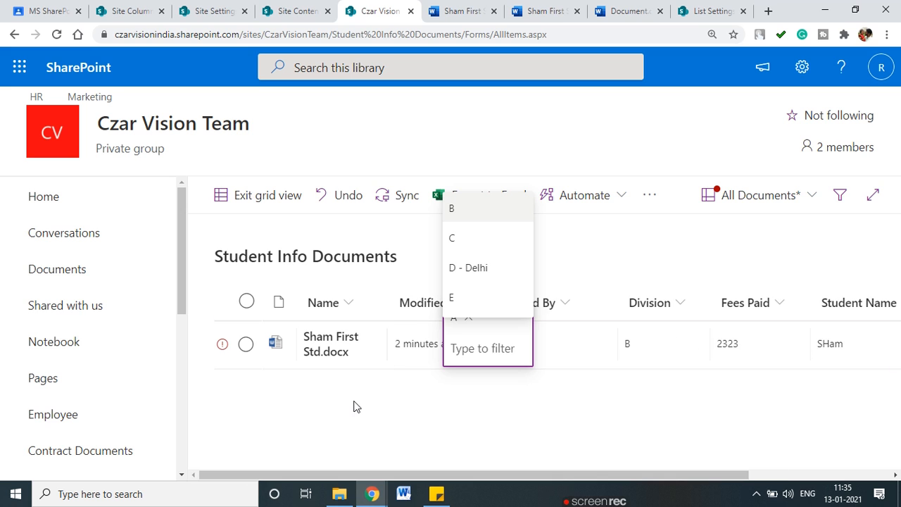
{"action": "left_click", "coordinate": [451, 239]}
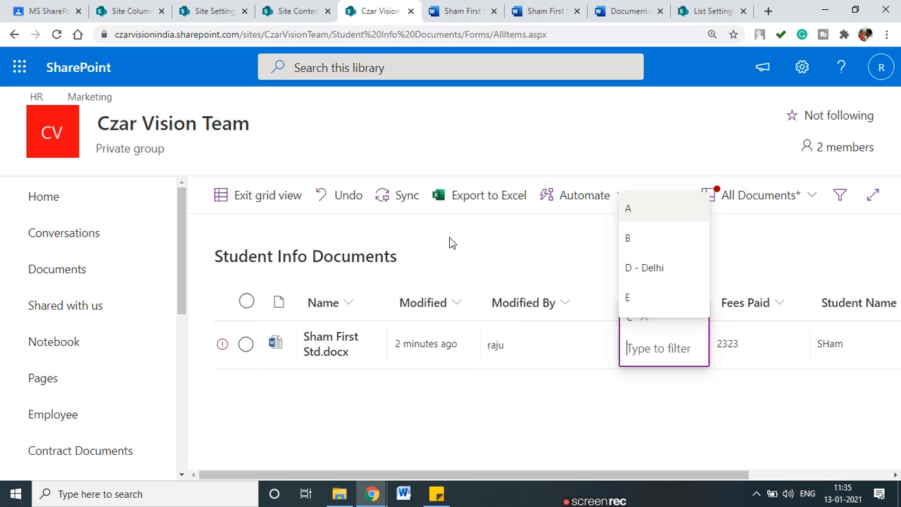
{"action": "left_click", "coordinate": [643, 307]}
{"action": "left_click", "coordinate": [643, 300]}
{"action": "left_click", "coordinate": [555, 352]}
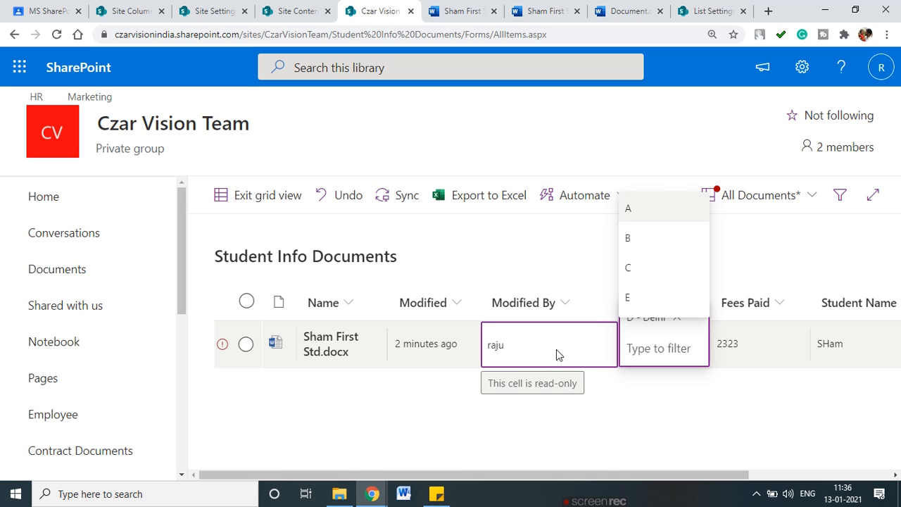
{"action": "left_click", "coordinate": [651, 208]}
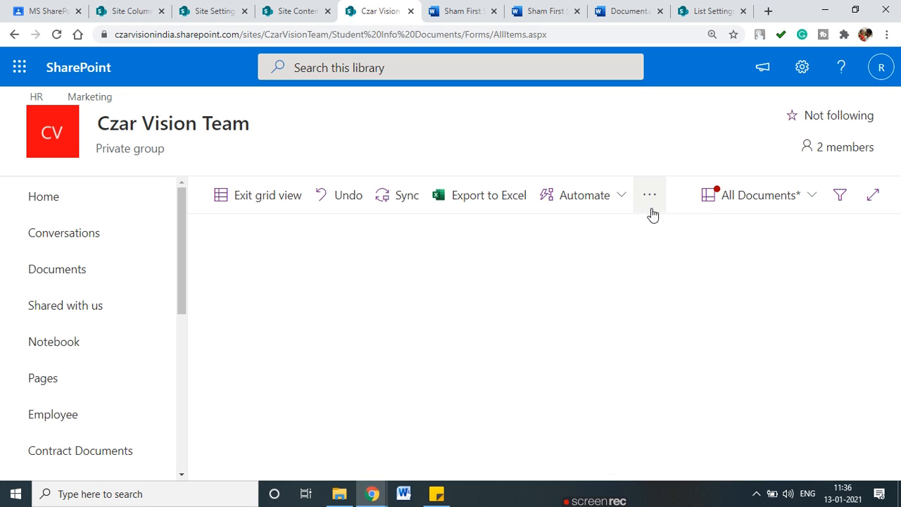
Reload the Student Info Documents grid from its error page
{"action": "left_click", "coordinate": [652, 208]}
{"action": "left_click", "coordinate": [568, 344]}
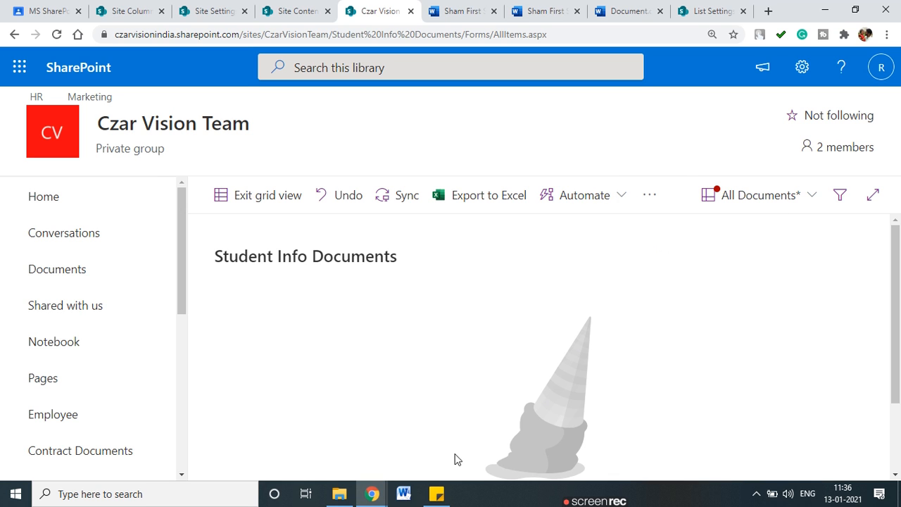
{"action": "scroll", "coordinate": [522, 318], "scroll_direction": "down", "scroll_amount": 1}
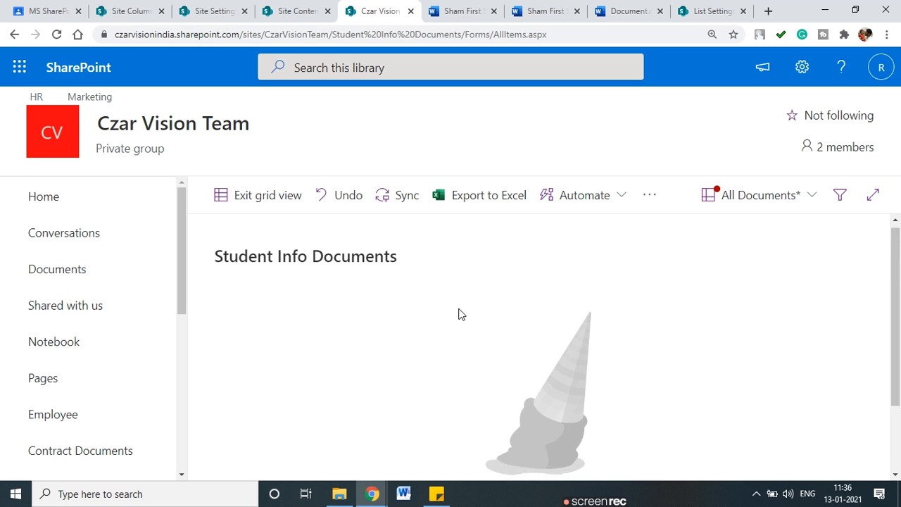
{"action": "left_click", "coordinate": [539, 469]}
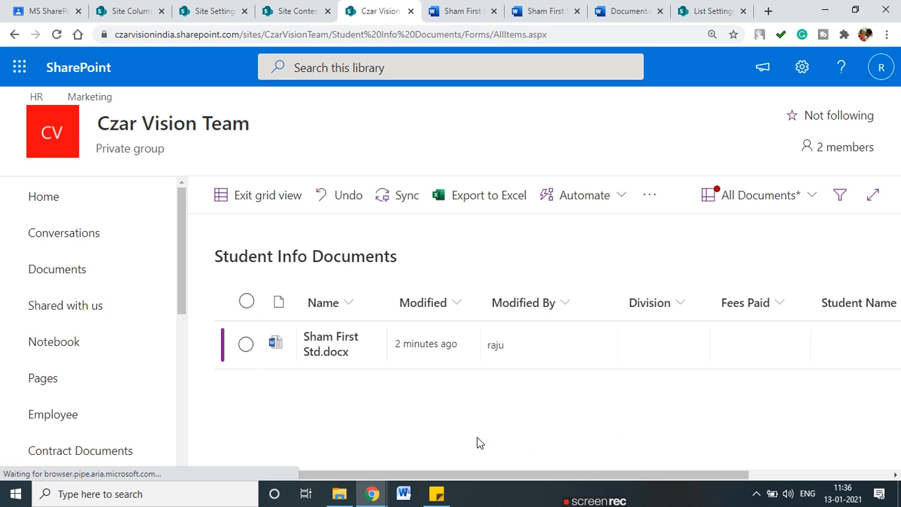
Set the Word document's Division to C and its Fees Paid to 32423 in the library grid
{"action": "left_click_drag", "start_coordinate": [500, 477], "coordinate": [339, 432]}
{"action": "left_click", "coordinate": [687, 337]}
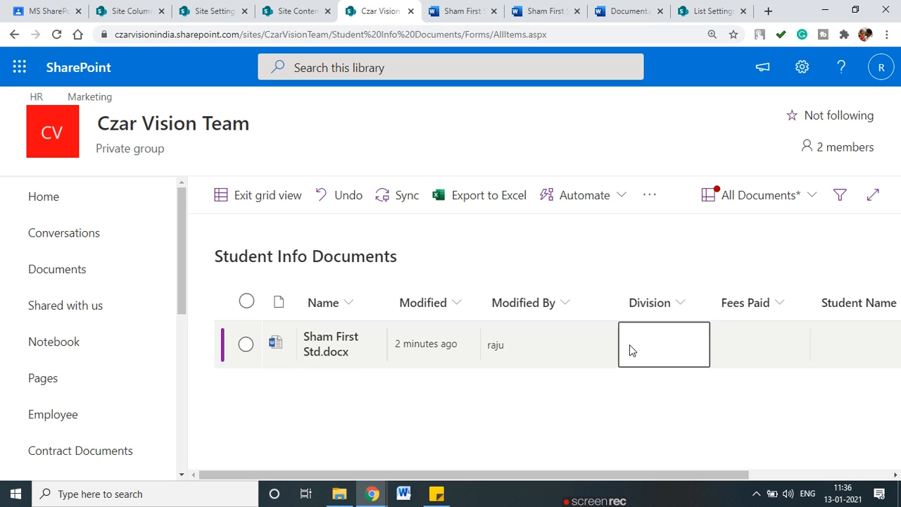
{"action": "left_click", "coordinate": [631, 350]}
{"action": "left_click", "coordinate": [627, 235]}
{"action": "left_click", "coordinate": [769, 345]}
{"action": "left_click", "coordinate": [764, 348]}
{"action": "type", "text": "324"}
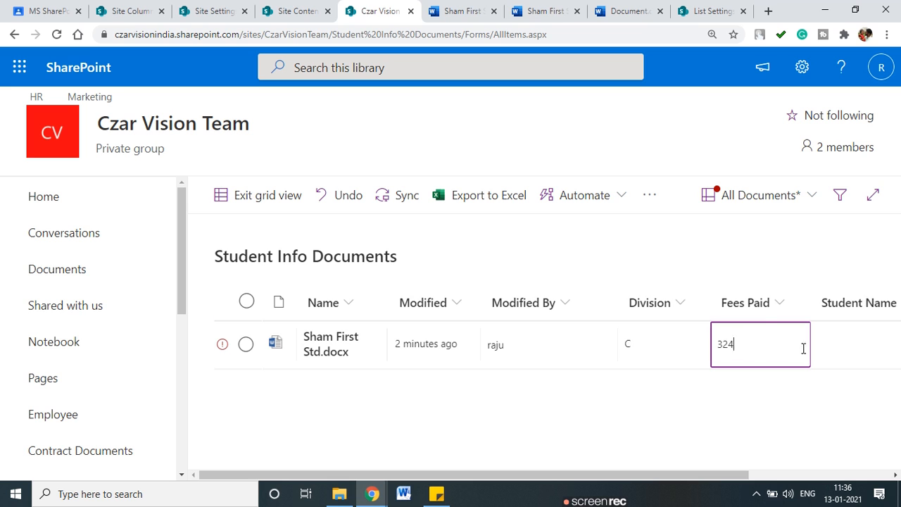
{"action": "type", "text": "23"}
Enter the student's name and pick the date of birth under Stud DOB for the document
{"action": "left_click", "coordinate": [847, 341]}
{"action": "type", "text": "Sham"}
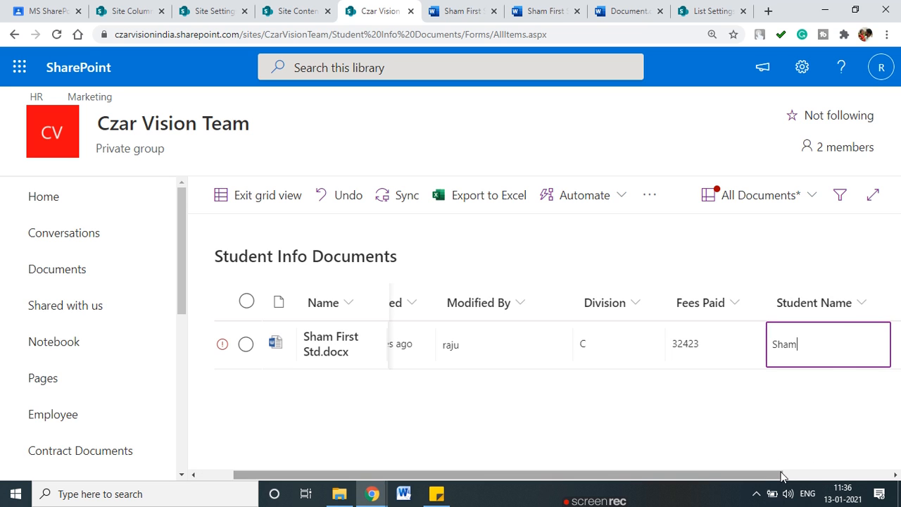
{"action": "left_click_drag", "start_coordinate": [780, 475], "coordinate": [889, 474]}
{"action": "left_click", "coordinate": [811, 348]}
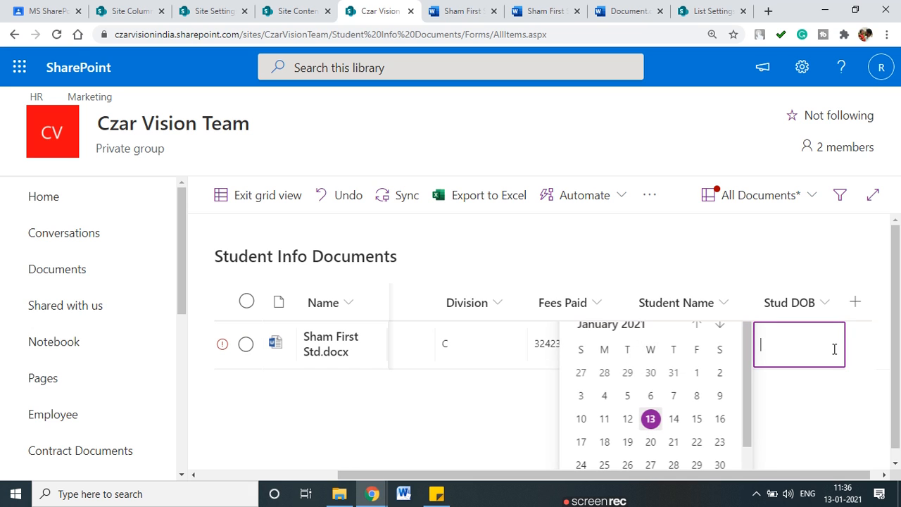
{"action": "left_click", "coordinate": [628, 419]}
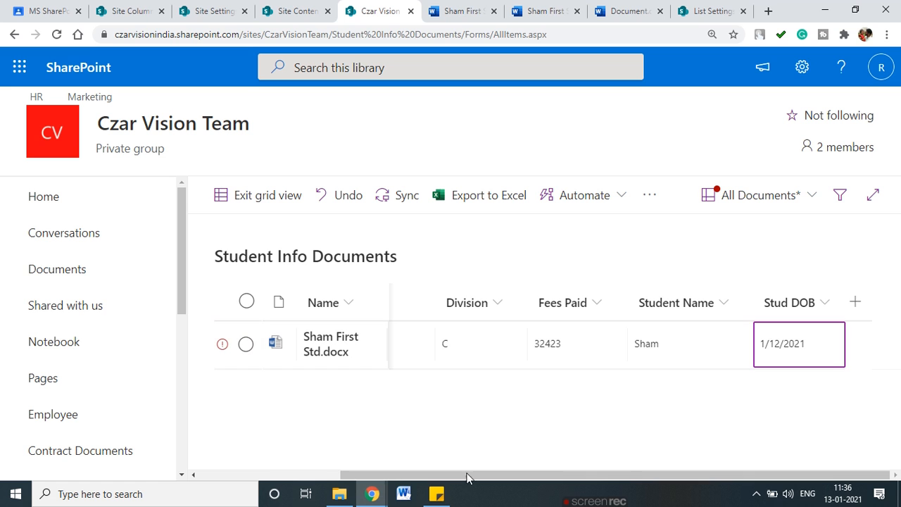
Return to the start of the document's grid row and open the details of its save error
{"action": "left_click_drag", "start_coordinate": [491, 477], "coordinate": [255, 449]}
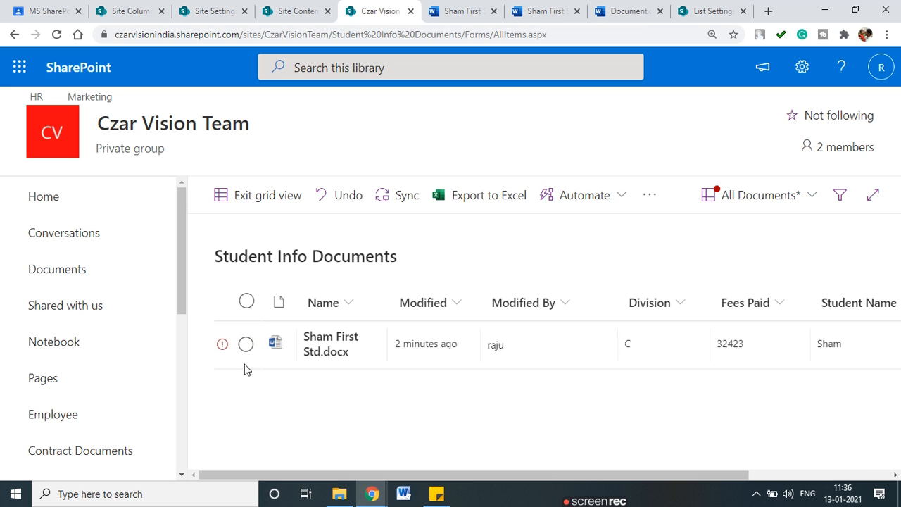
{"action": "left_click", "coordinate": [223, 344]}
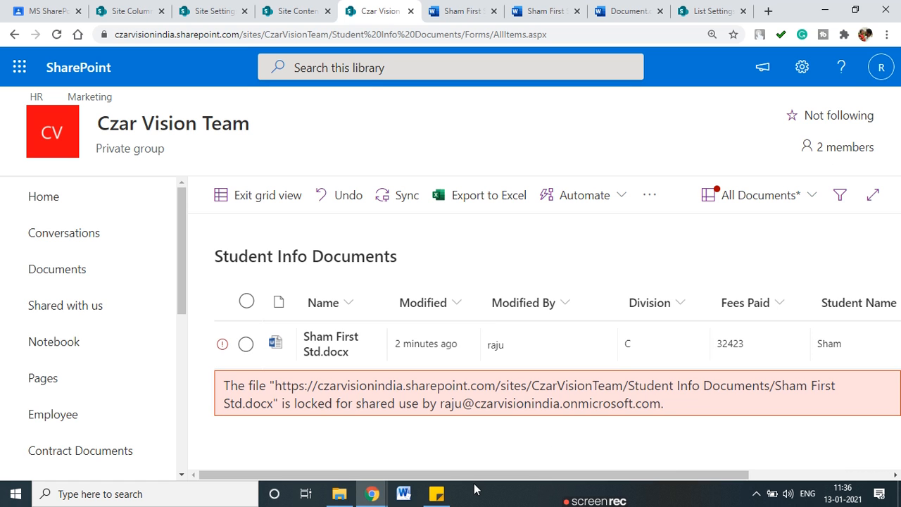
Close the browser tabs holding the open Word documents and collapse the save error details under the document's grid row
{"action": "left_click", "coordinate": [471, 9]}
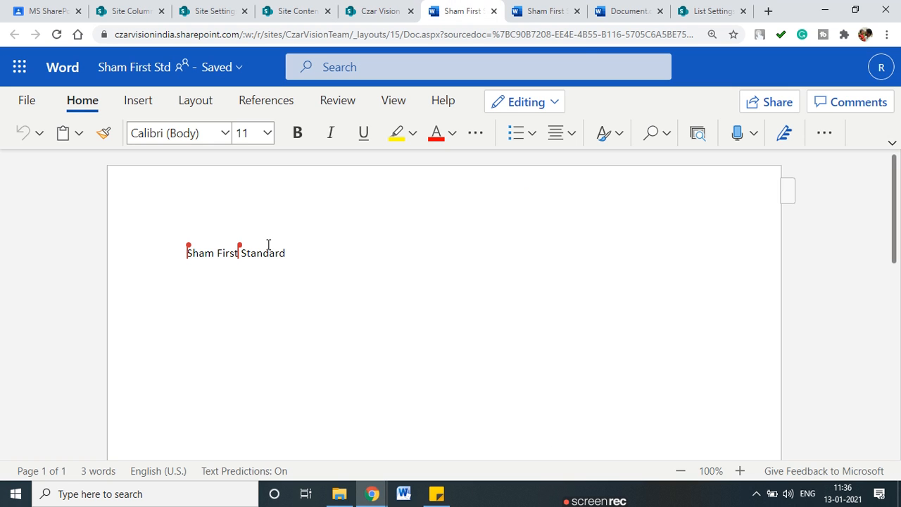
{"action": "left_click", "coordinate": [494, 12]}
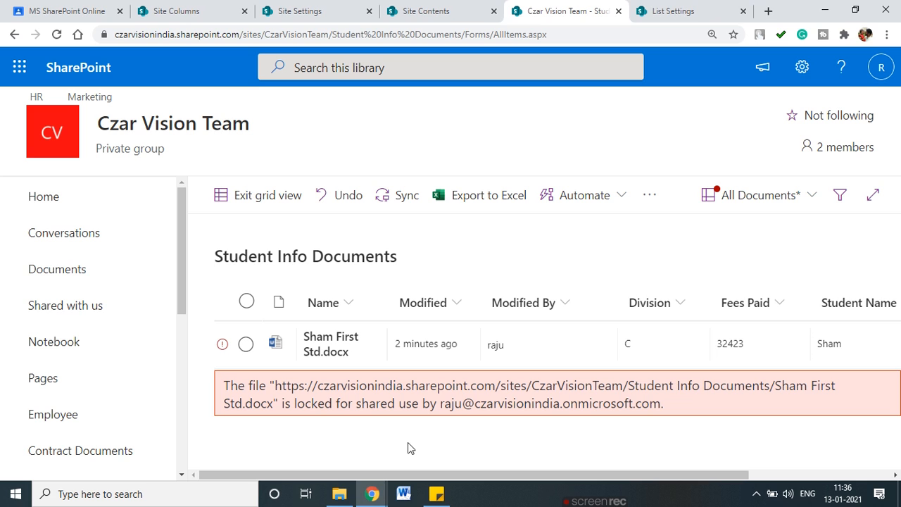
{"action": "left_click", "coordinate": [428, 355]}
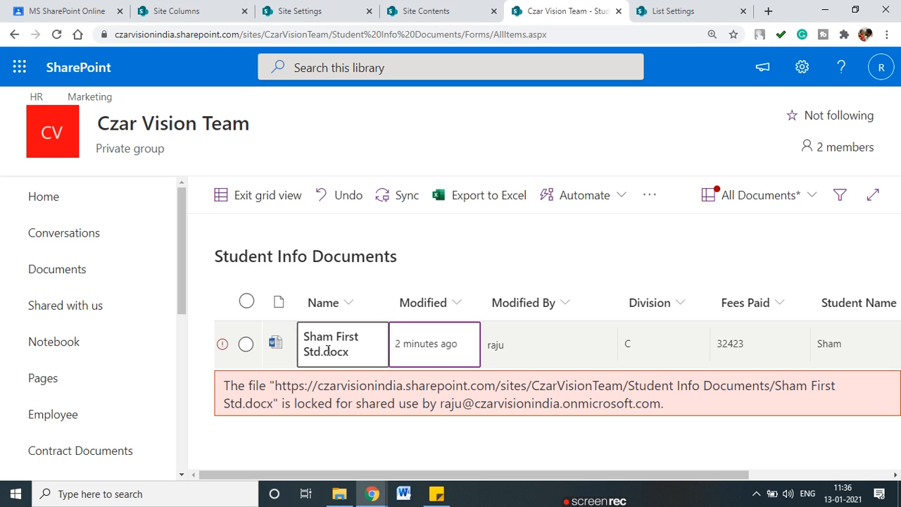
{"action": "left_click", "coordinate": [327, 349]}
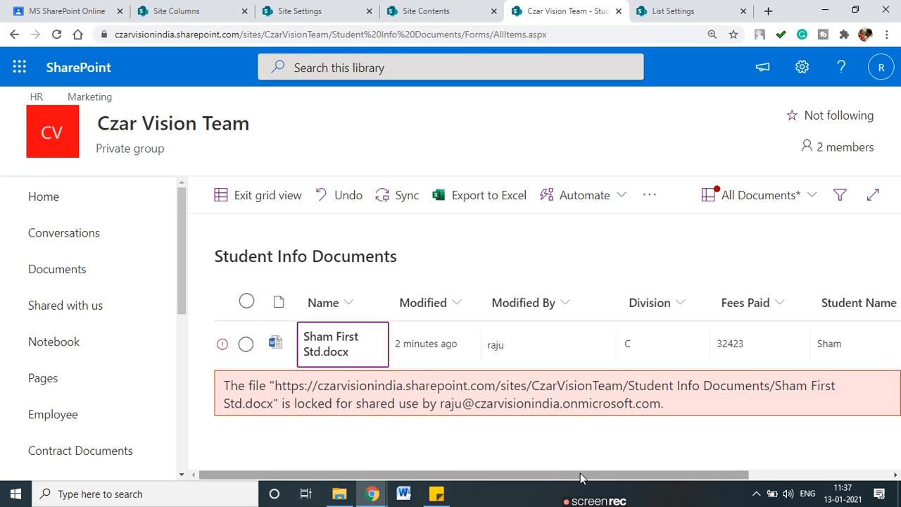
{"action": "left_click", "coordinate": [221, 344]}
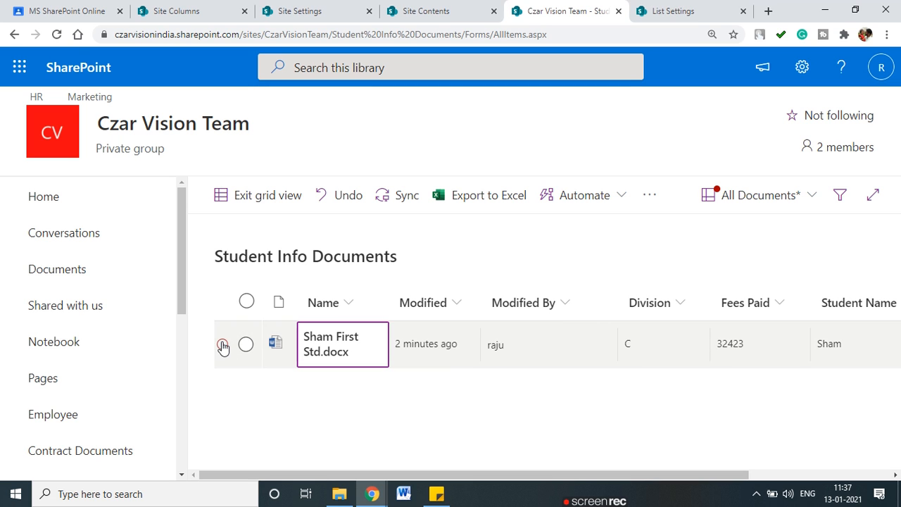
{"action": "left_click_drag", "start_coordinate": [411, 479], "coordinate": [341, 439]}
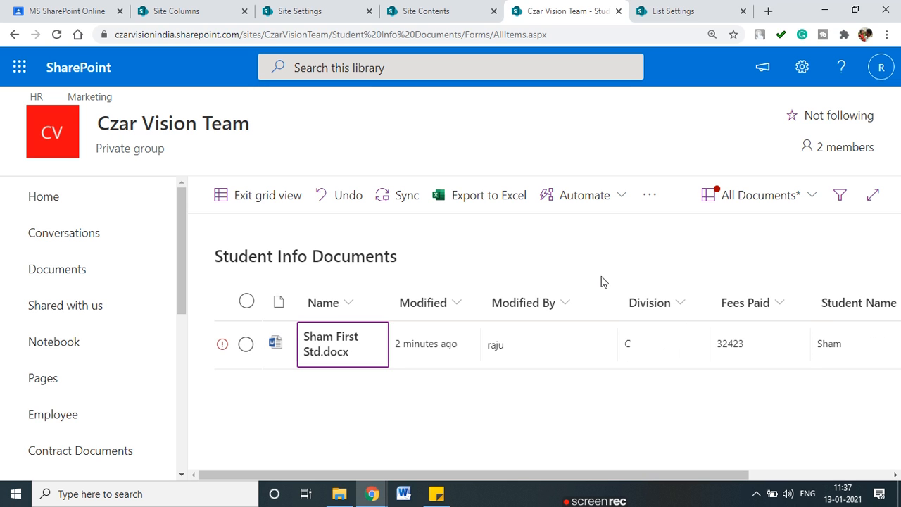
Reload the Student Info Documents library and check the document's metadata columns from Name through Stud DOB
{"action": "left_click", "coordinate": [55, 35]}
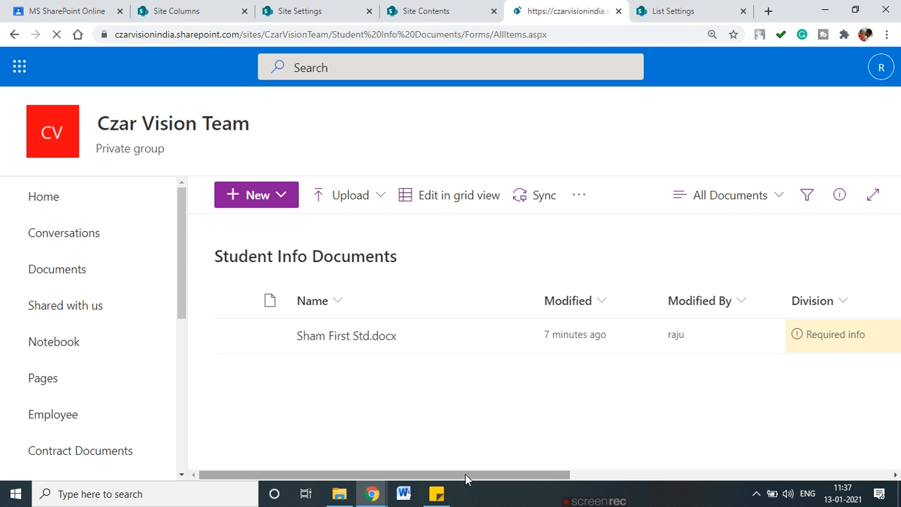
{"action": "left_click", "coordinate": [683, 476]}
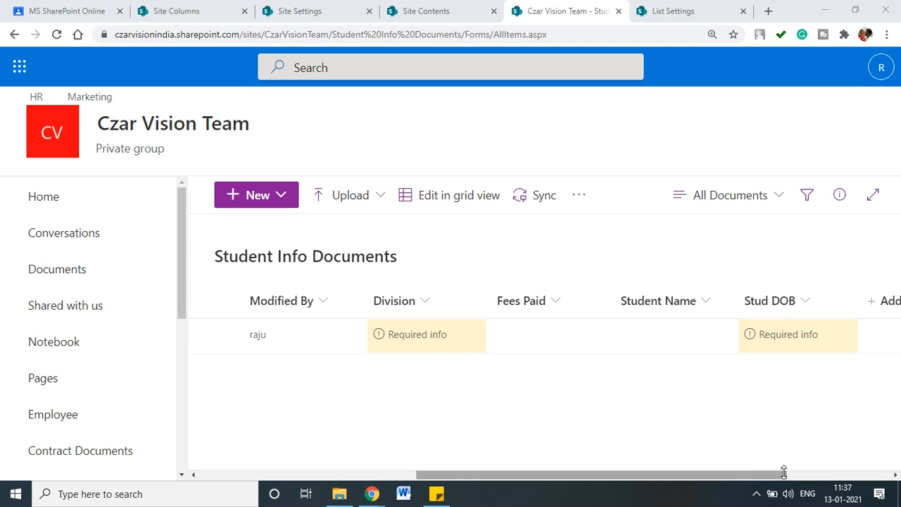
{"action": "left_click_drag", "start_coordinate": [763, 475], "coordinate": [454, 476]}
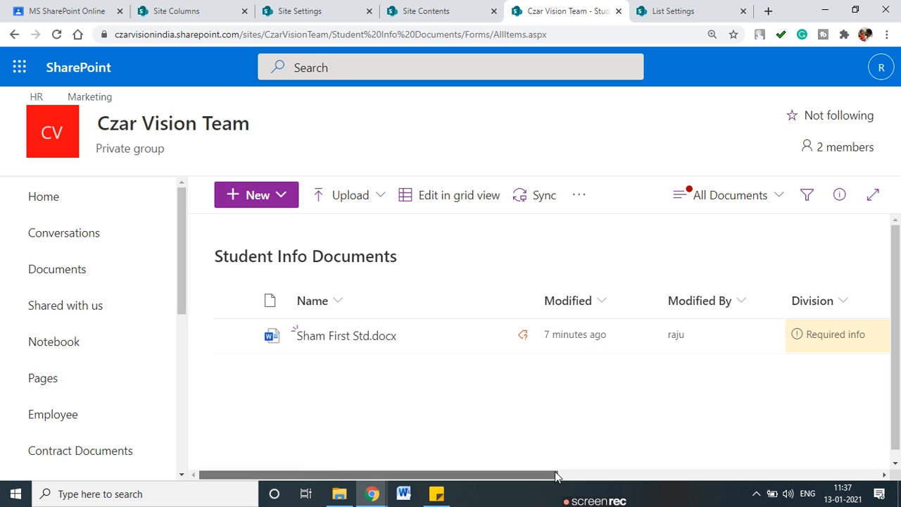
{"action": "left_click", "coordinate": [473, 370]}
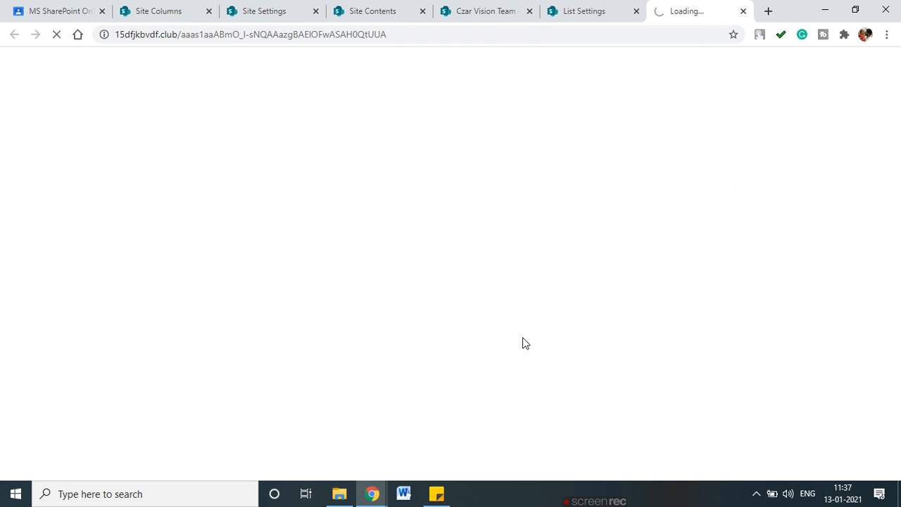
{"action": "left_click", "coordinate": [579, 10]}
{"action": "left_click", "coordinate": [485, 10]}
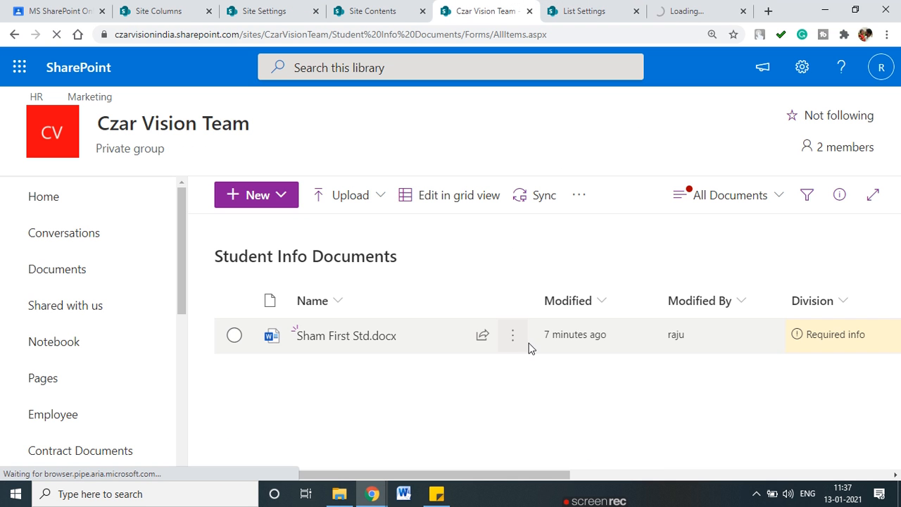
Open the details of the Word document in the library and close the stray advertisement tab
{"action": "left_click", "coordinate": [513, 345]}
{"action": "left_click", "coordinate": [513, 336]}
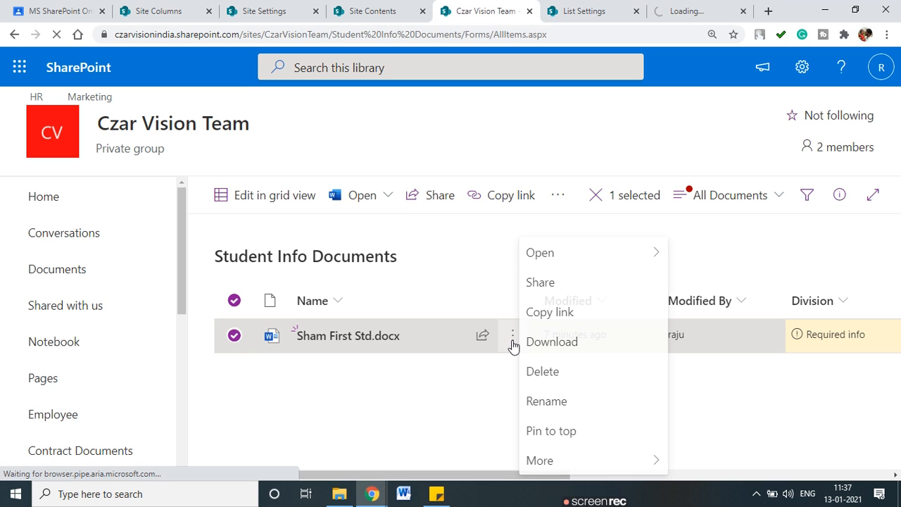
{"action": "left_click", "coordinate": [595, 462]}
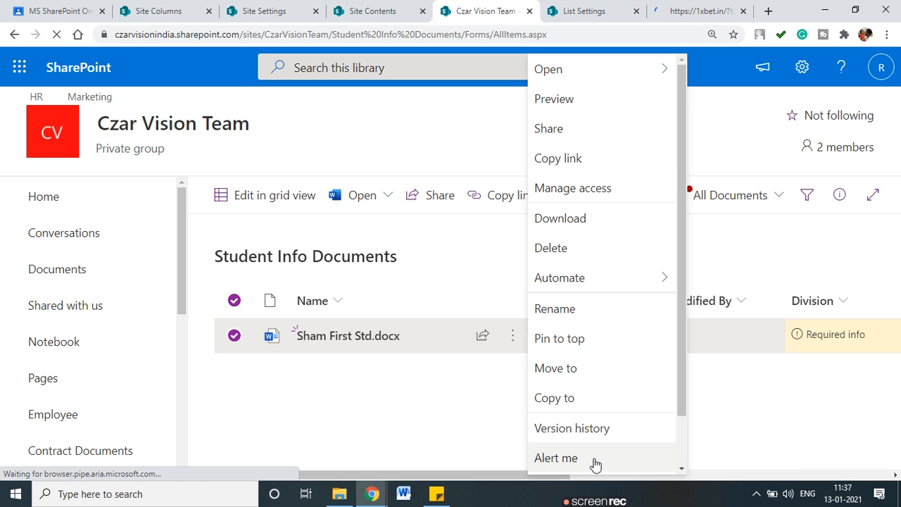
{"action": "scroll", "coordinate": [591, 448], "scroll_direction": "down", "scroll_amount": 1}
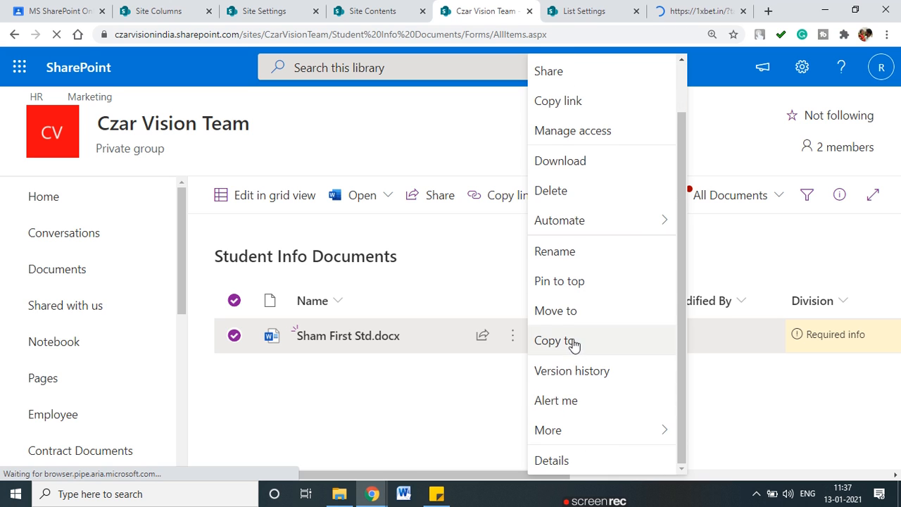
{"action": "left_click", "coordinate": [567, 459]}
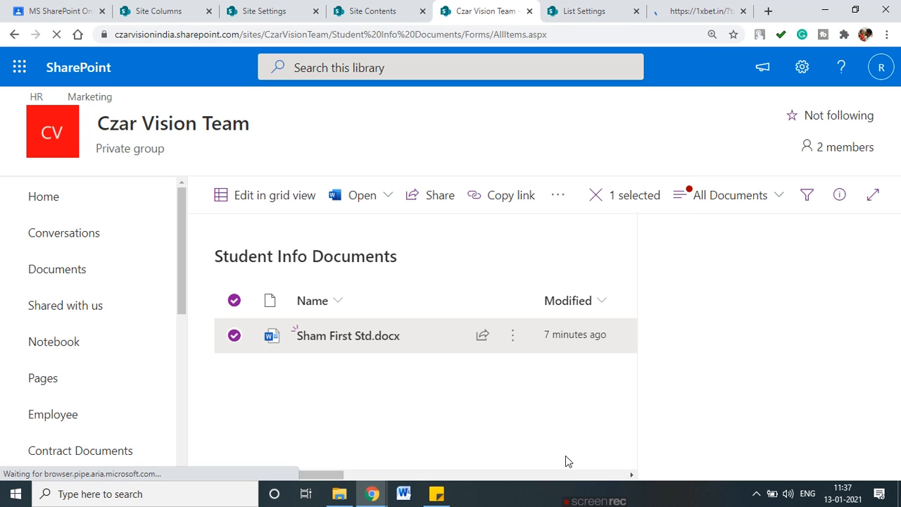
{"action": "left_click", "coordinate": [745, 11]}
Set the document's Title property to "test"
{"action": "scroll", "coordinate": [746, 362], "scroll_direction": "down", "scroll_amount": 3}
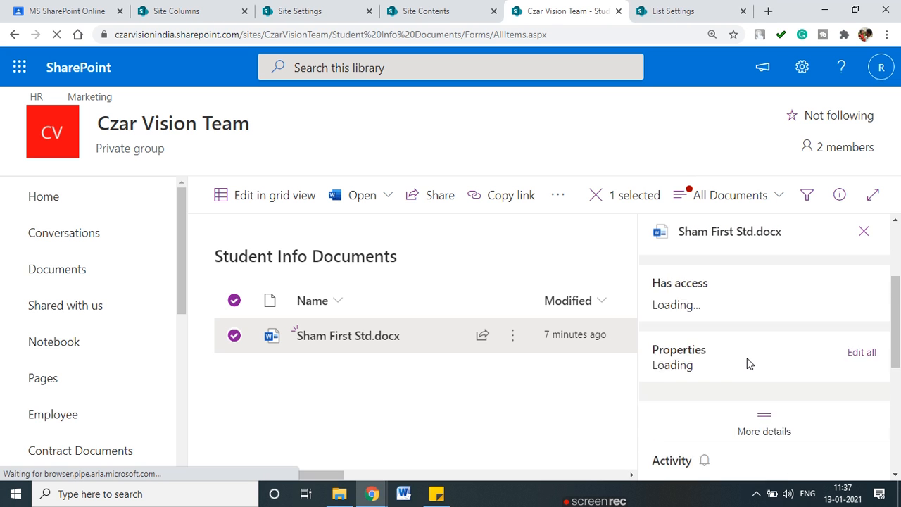
{"action": "scroll", "coordinate": [746, 362], "scroll_direction": "down", "scroll_amount": 3}
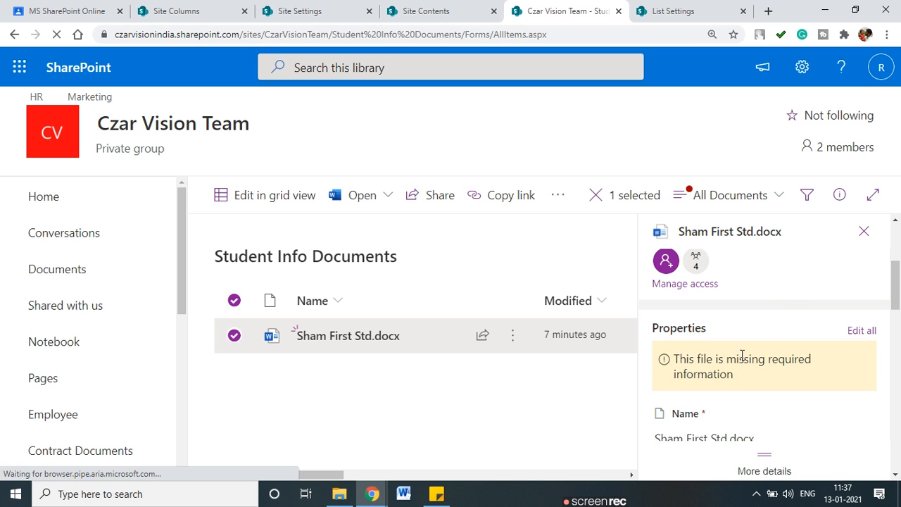
{"action": "scroll", "coordinate": [742, 356], "scroll_direction": "down", "scroll_amount": 1}
{"action": "scroll", "coordinate": [740, 358], "scroll_direction": "down", "scroll_amount": 1}
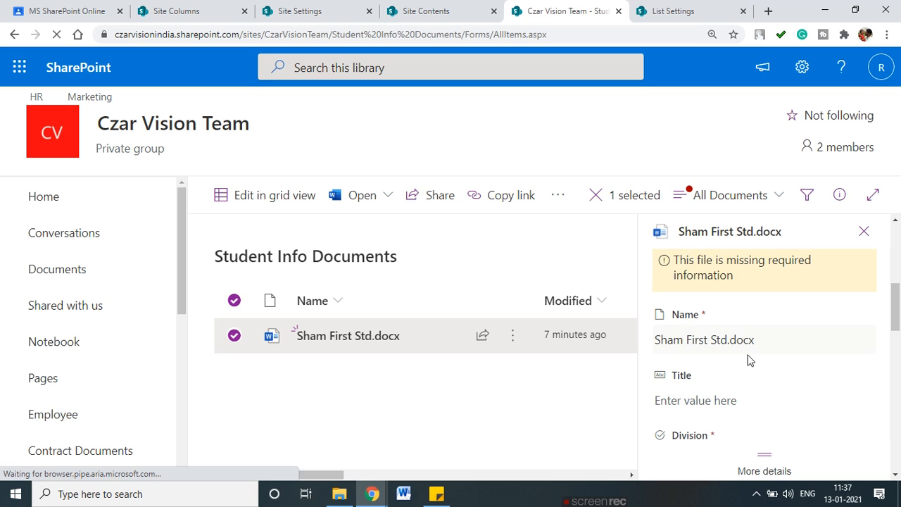
{"action": "left_click", "coordinate": [687, 396]}
{"action": "type", "text": "t"}
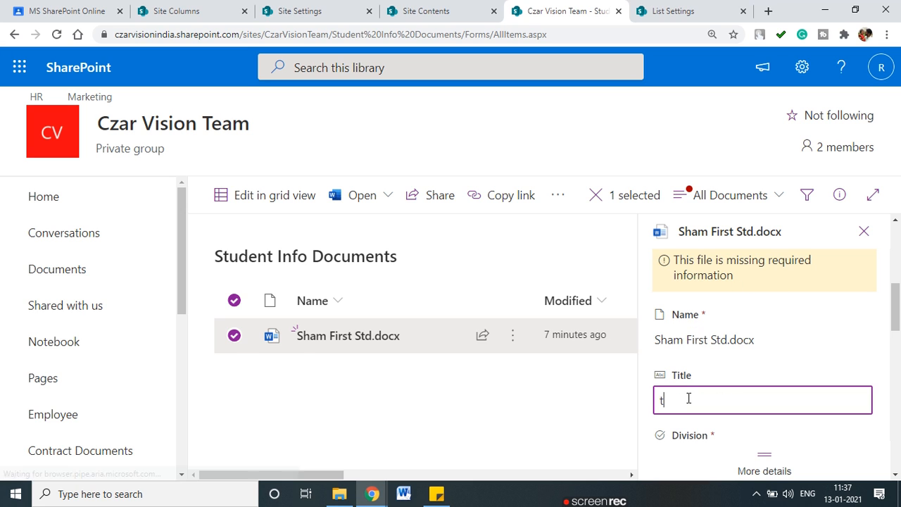
{"action": "type", "text": "est"}
Set the document's Division to B and its Fees Paid to 23232 in the properties
{"action": "scroll", "coordinate": [694, 401], "scroll_direction": "down", "scroll_amount": 1}
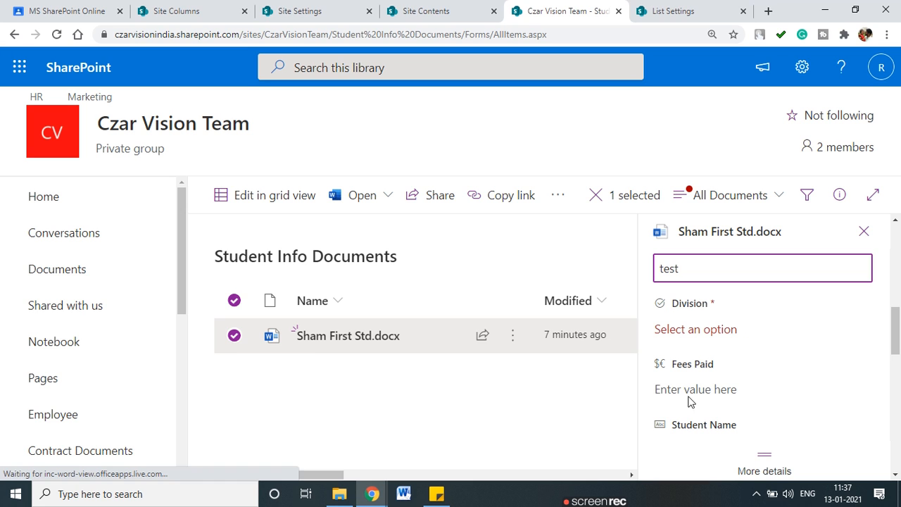
{"action": "left_click", "coordinate": [698, 345]}
{"action": "left_click", "coordinate": [673, 227]}
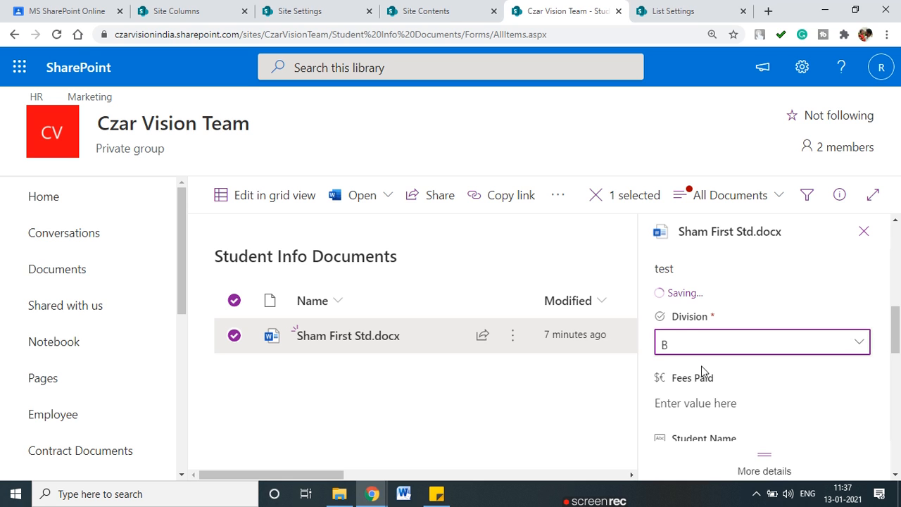
{"action": "scroll", "coordinate": [702, 370], "scroll_direction": "down", "scroll_amount": 2}
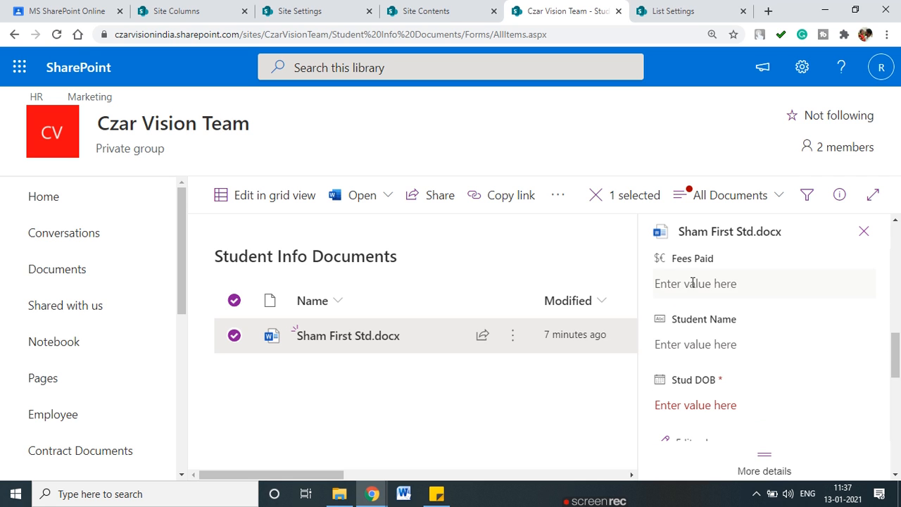
{"action": "left_click", "coordinate": [693, 282]}
{"action": "type", "text": "23232"}
Fill in the student's name under Student Name and try to choose a Stud DOB date from the calendar
{"action": "left_click", "coordinate": [704, 354]}
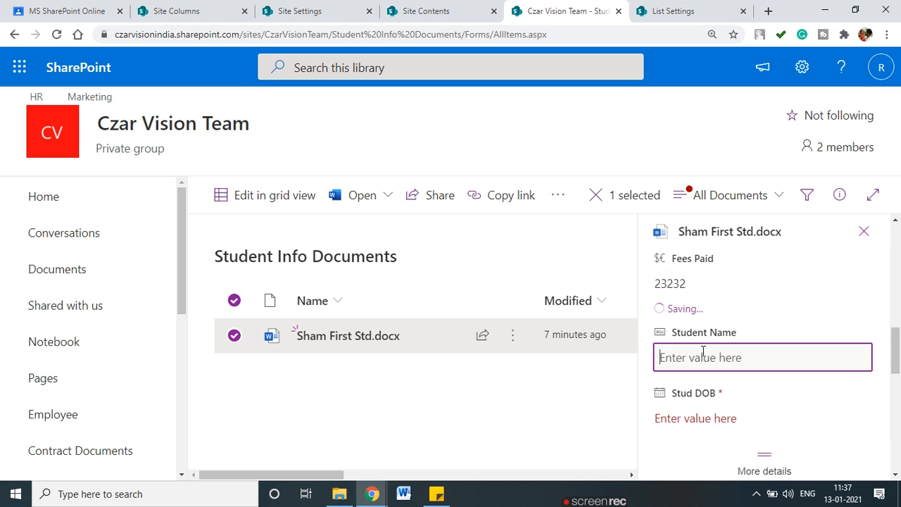
{"action": "type", "text": "Sham"}
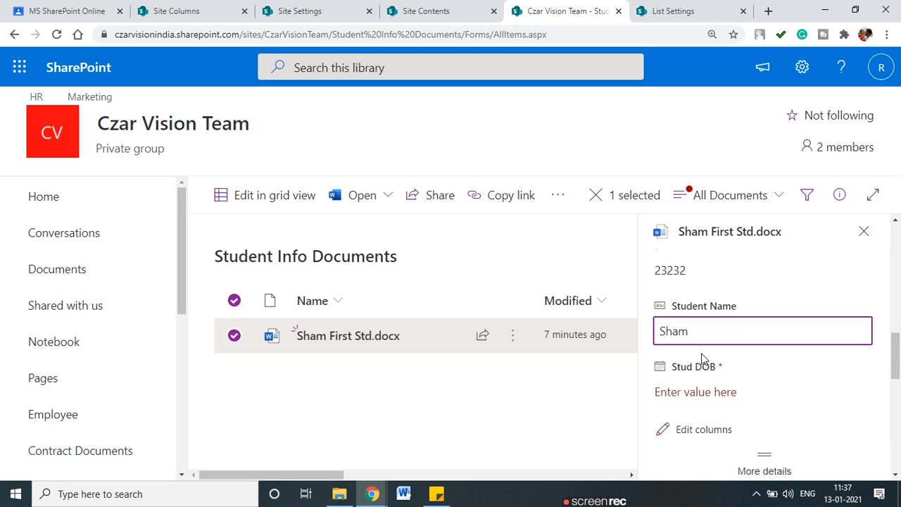
{"action": "scroll", "coordinate": [700, 338], "scroll_direction": "down", "scroll_amount": 2}
{"action": "scroll", "coordinate": [711, 327], "scroll_direction": "up", "scroll_amount": 1}
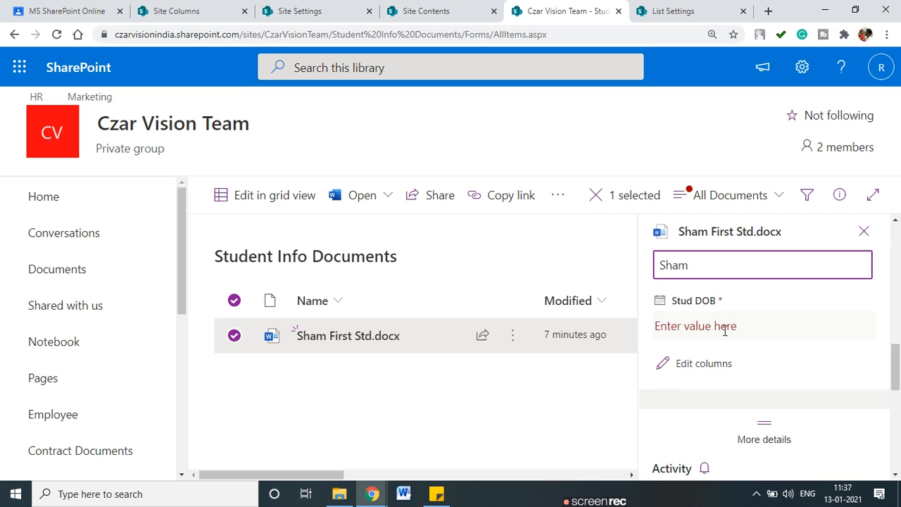
{"action": "left_click", "coordinate": [726, 327]}
{"action": "left_click", "coordinate": [857, 342]}
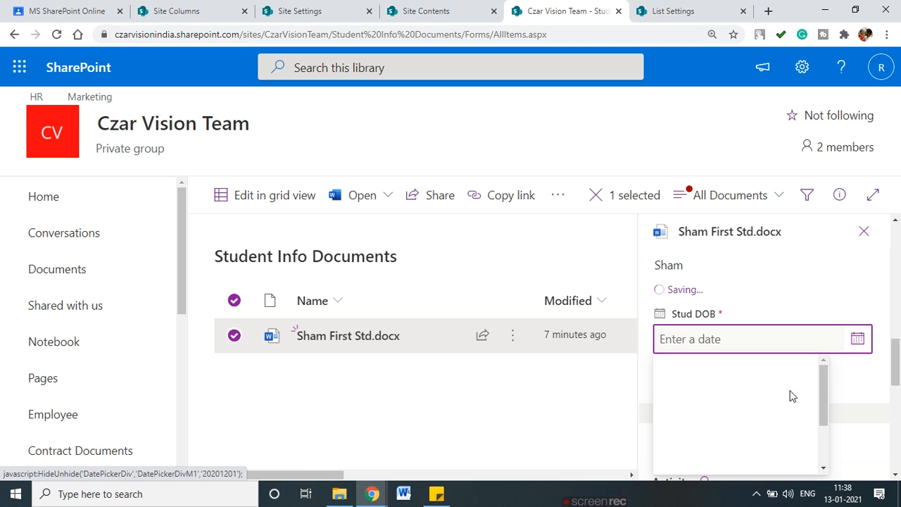
{"action": "scroll", "coordinate": [790, 396], "scroll_direction": "down", "scroll_amount": 1}
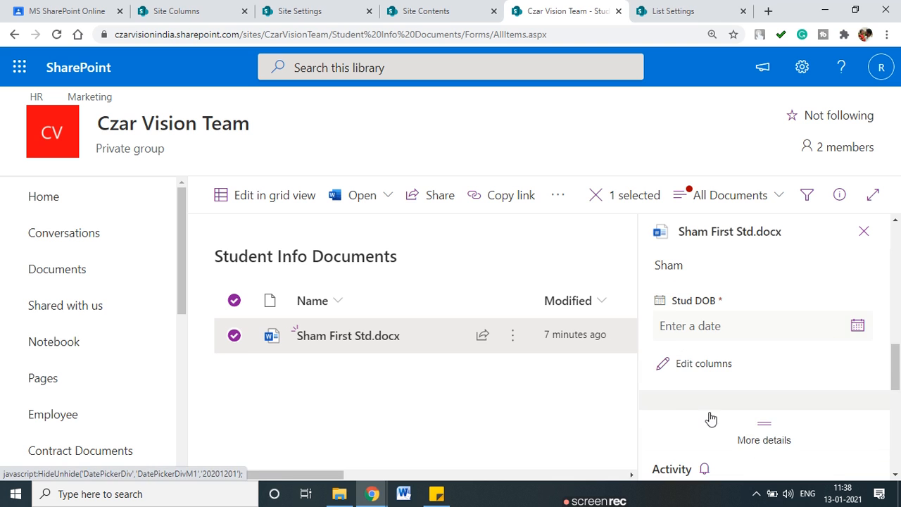
Review the document's activity history and its additional details such as modified time, path and size
{"action": "left_click", "coordinate": [711, 420]}
{"action": "scroll", "coordinate": [765, 392], "scroll_direction": "down", "scroll_amount": 2}
{"action": "scroll", "coordinate": [766, 393], "scroll_direction": "up", "scroll_amount": 2}
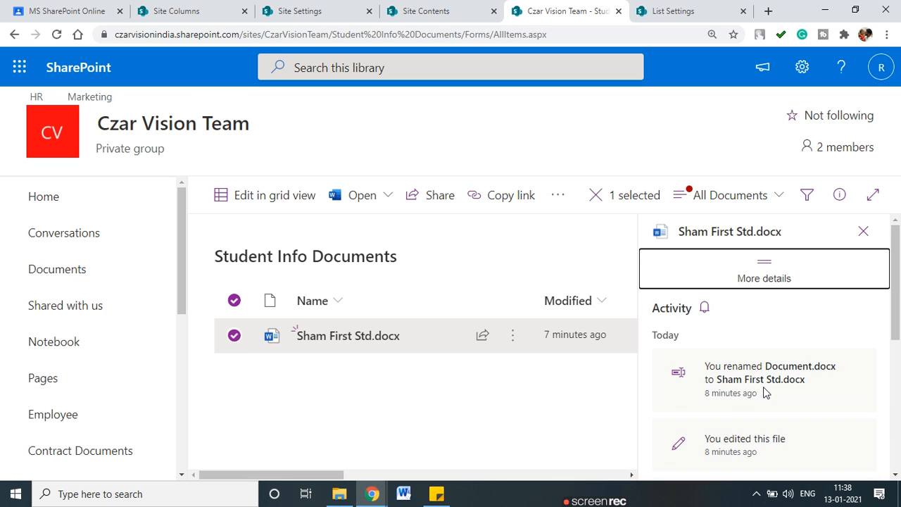
{"action": "left_click", "coordinate": [759, 275]}
{"action": "scroll", "coordinate": [754, 387], "scroll_direction": "down", "scroll_amount": 1}
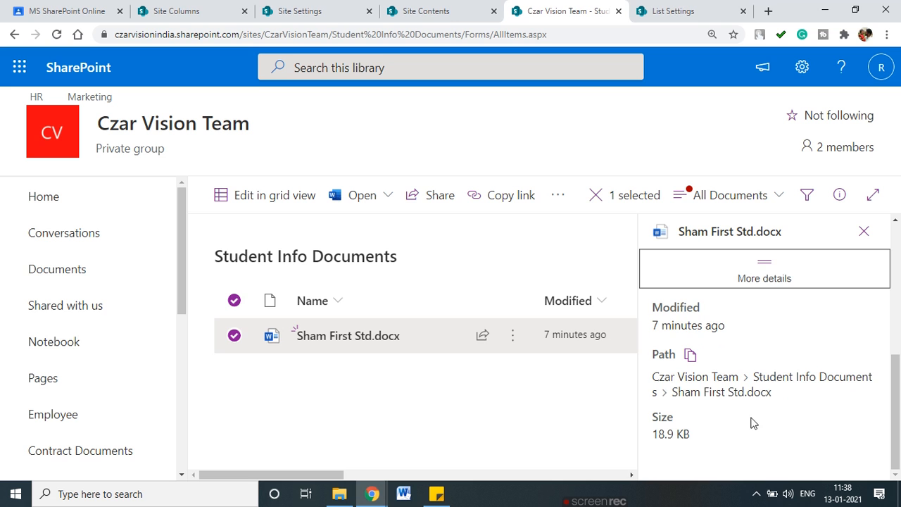
{"action": "scroll", "coordinate": [725, 414], "scroll_direction": "up", "scroll_amount": 4}
Deselect the document, look over the library's activity history and close the library details
{"action": "left_click", "coordinate": [564, 414]}
{"action": "left_click", "coordinate": [380, 456]}
{"action": "left_click_drag", "start_coordinate": [328, 473], "coordinate": [286, 442]}
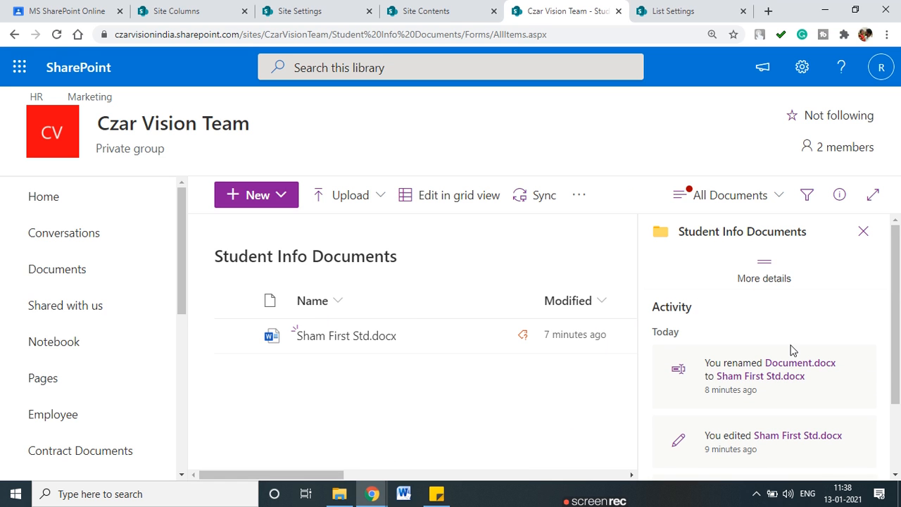
{"action": "scroll", "coordinate": [792, 350], "scroll_direction": "down", "scroll_amount": 2}
{"action": "scroll", "coordinate": [790, 349], "scroll_direction": "up", "scroll_amount": 2}
{"action": "scroll", "coordinate": [788, 348], "scroll_direction": "down", "scroll_amount": 2}
{"action": "left_click", "coordinate": [863, 233]}
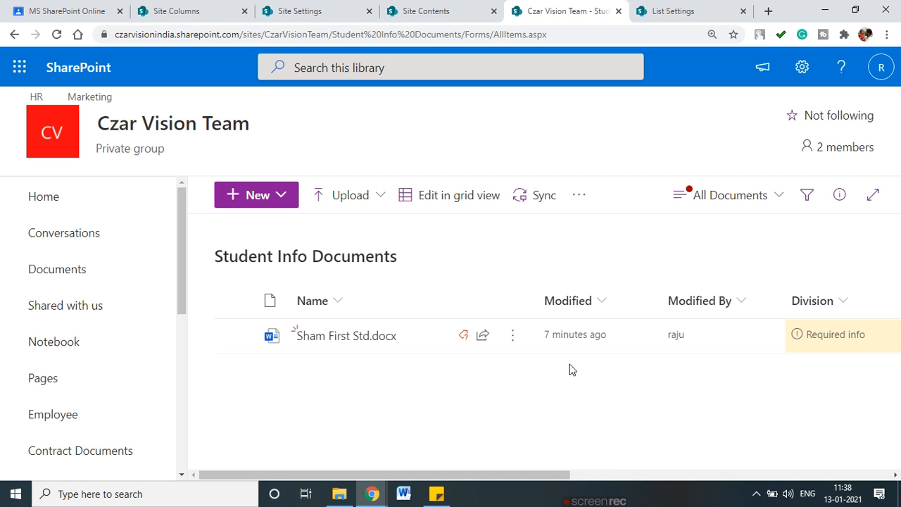
{"action": "mouse_move", "coordinate": [563, 472]}
{"action": "left_mouse_down"}
{"action": "mouse_move", "coordinate": [874, 474]}
{"action": "mouse_move", "coordinate": [563, 473]}
{"action": "left_mouse_up"}
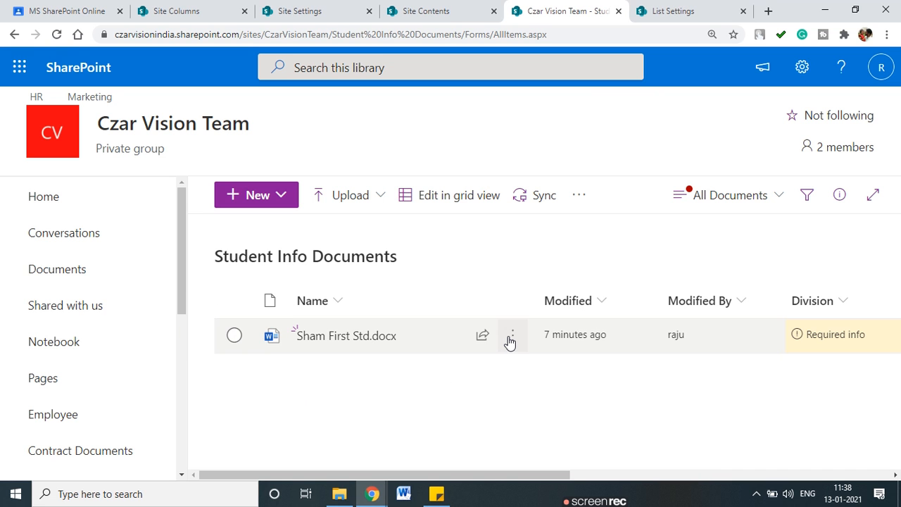